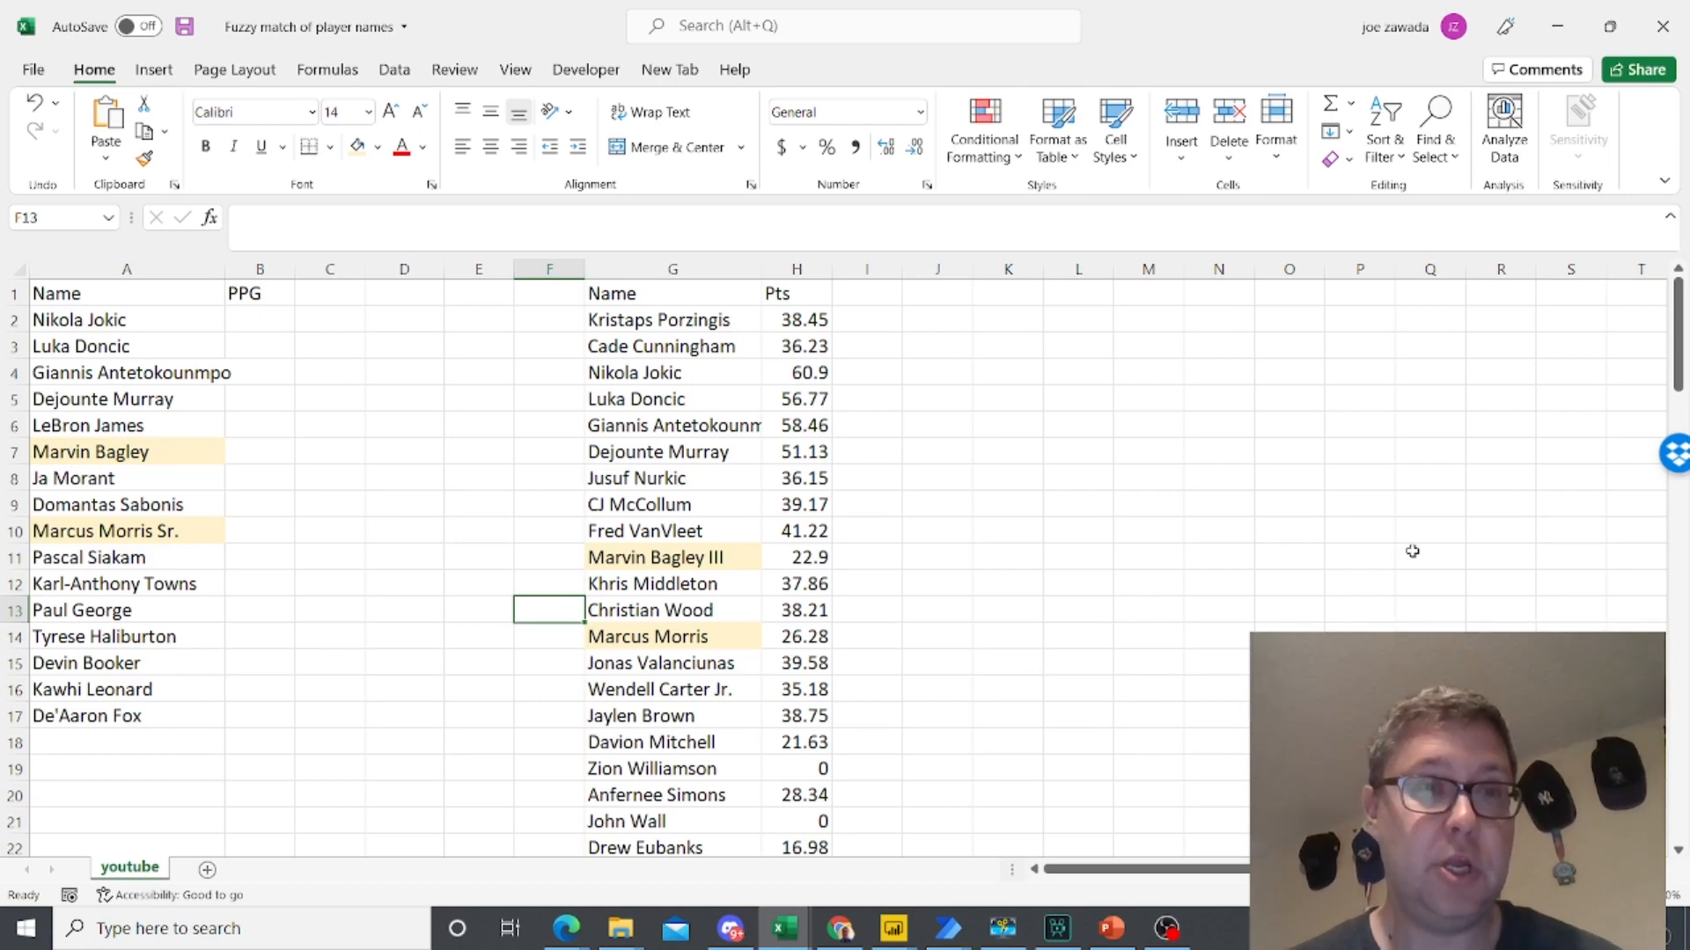
# - Widen column A so that the full player names fit inside it
pyautogui.click(494, 447)
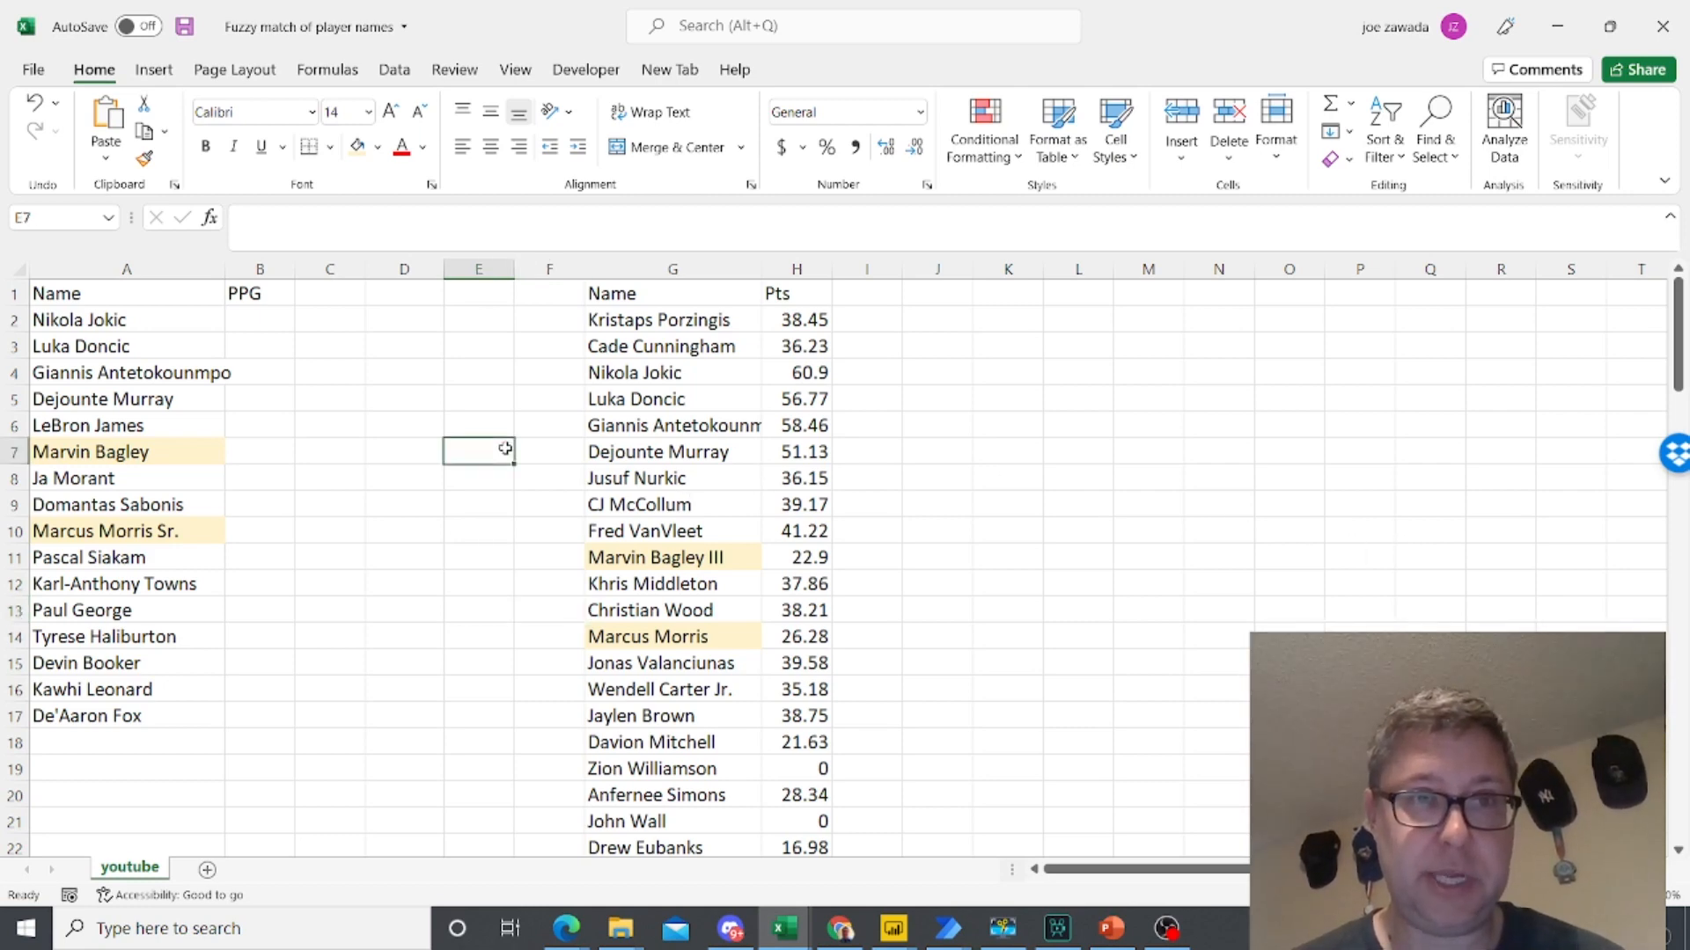
pyautogui.click(404, 386)
pyautogui.click(147, 324)
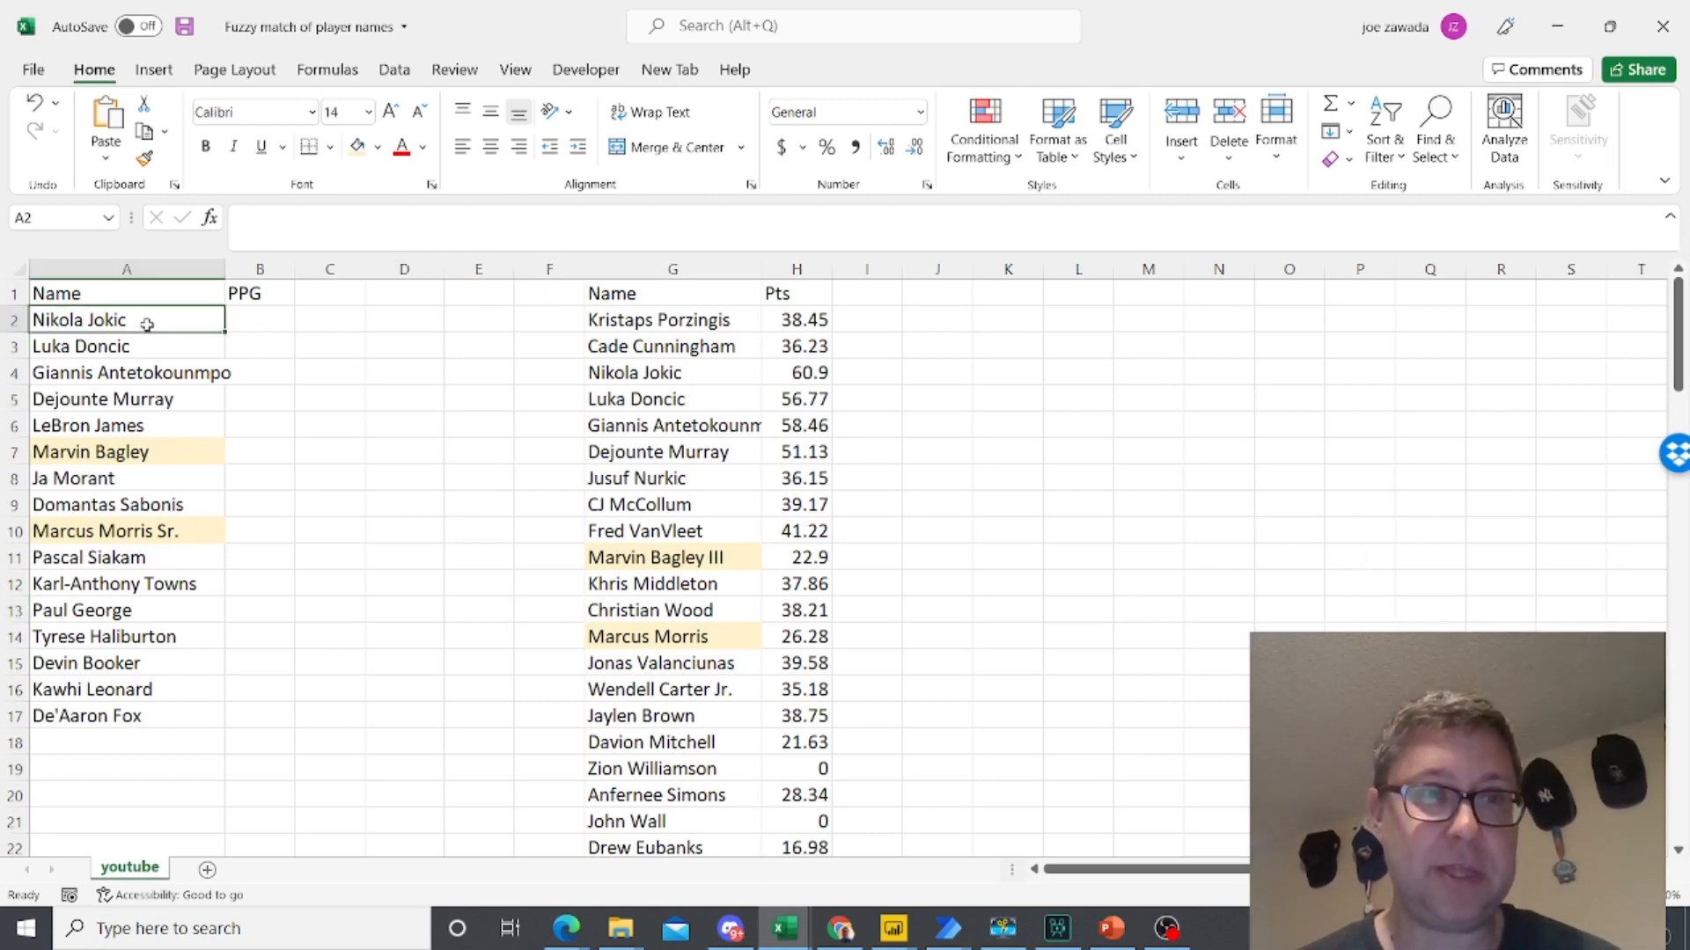
pyautogui.moveTo(224, 270); pyautogui.dragTo(268, 271)
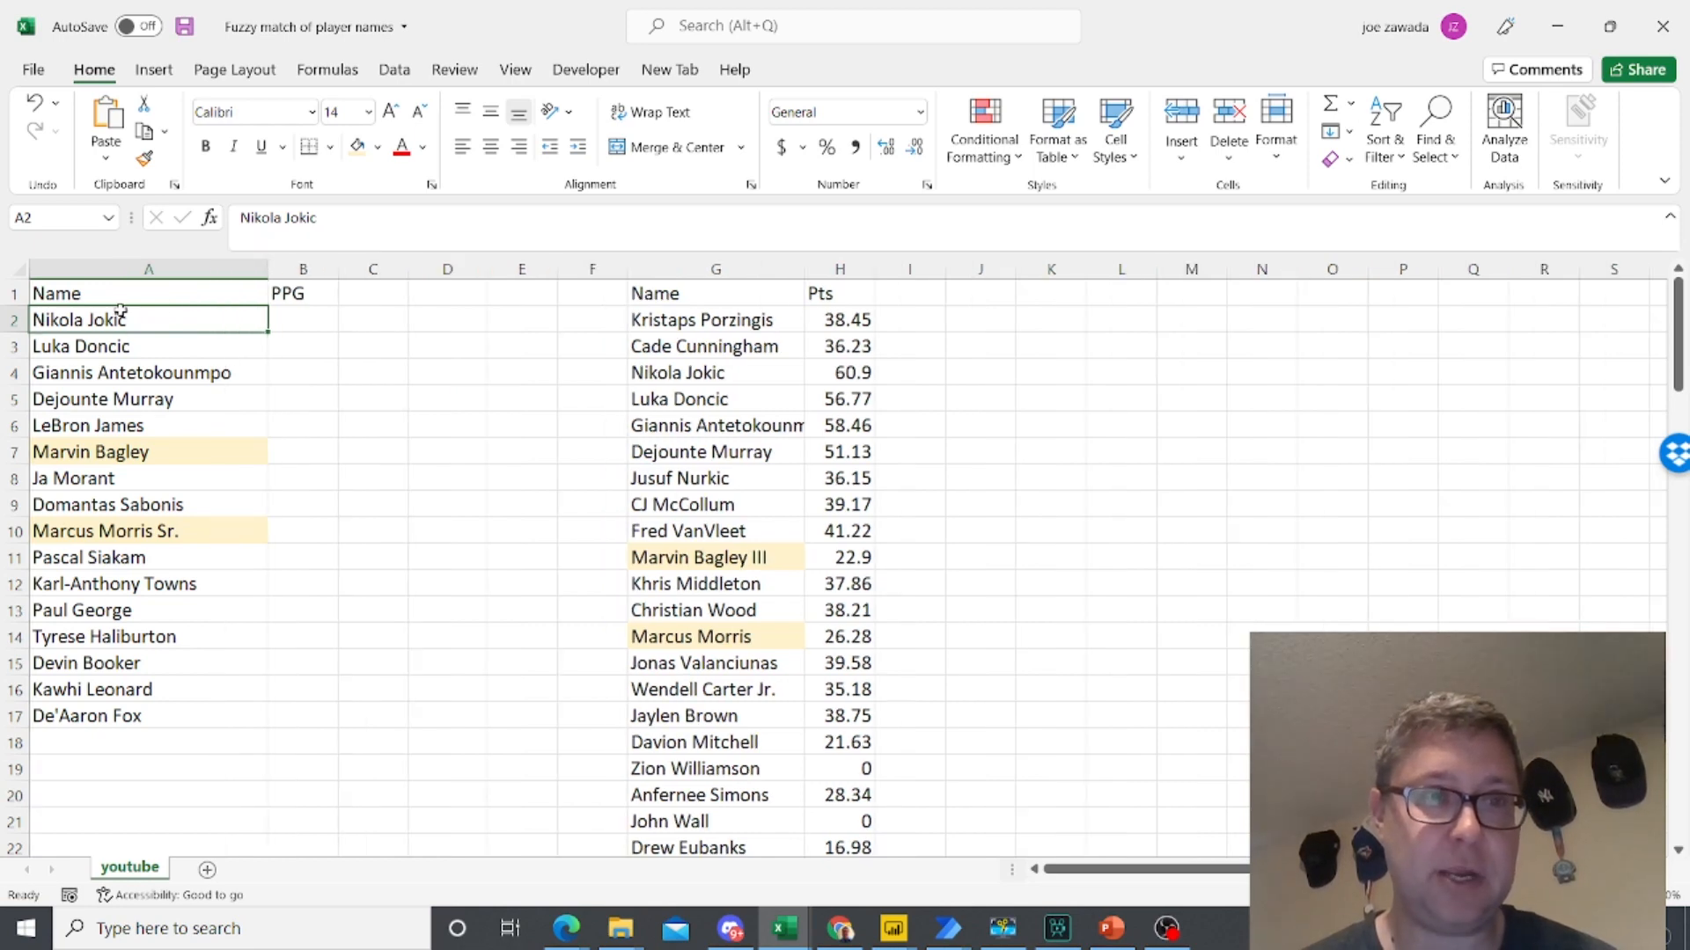
# - Review the player names in column A and the longer list of names in column G
pyautogui.click(114, 364)
pyautogui.click(112, 452)
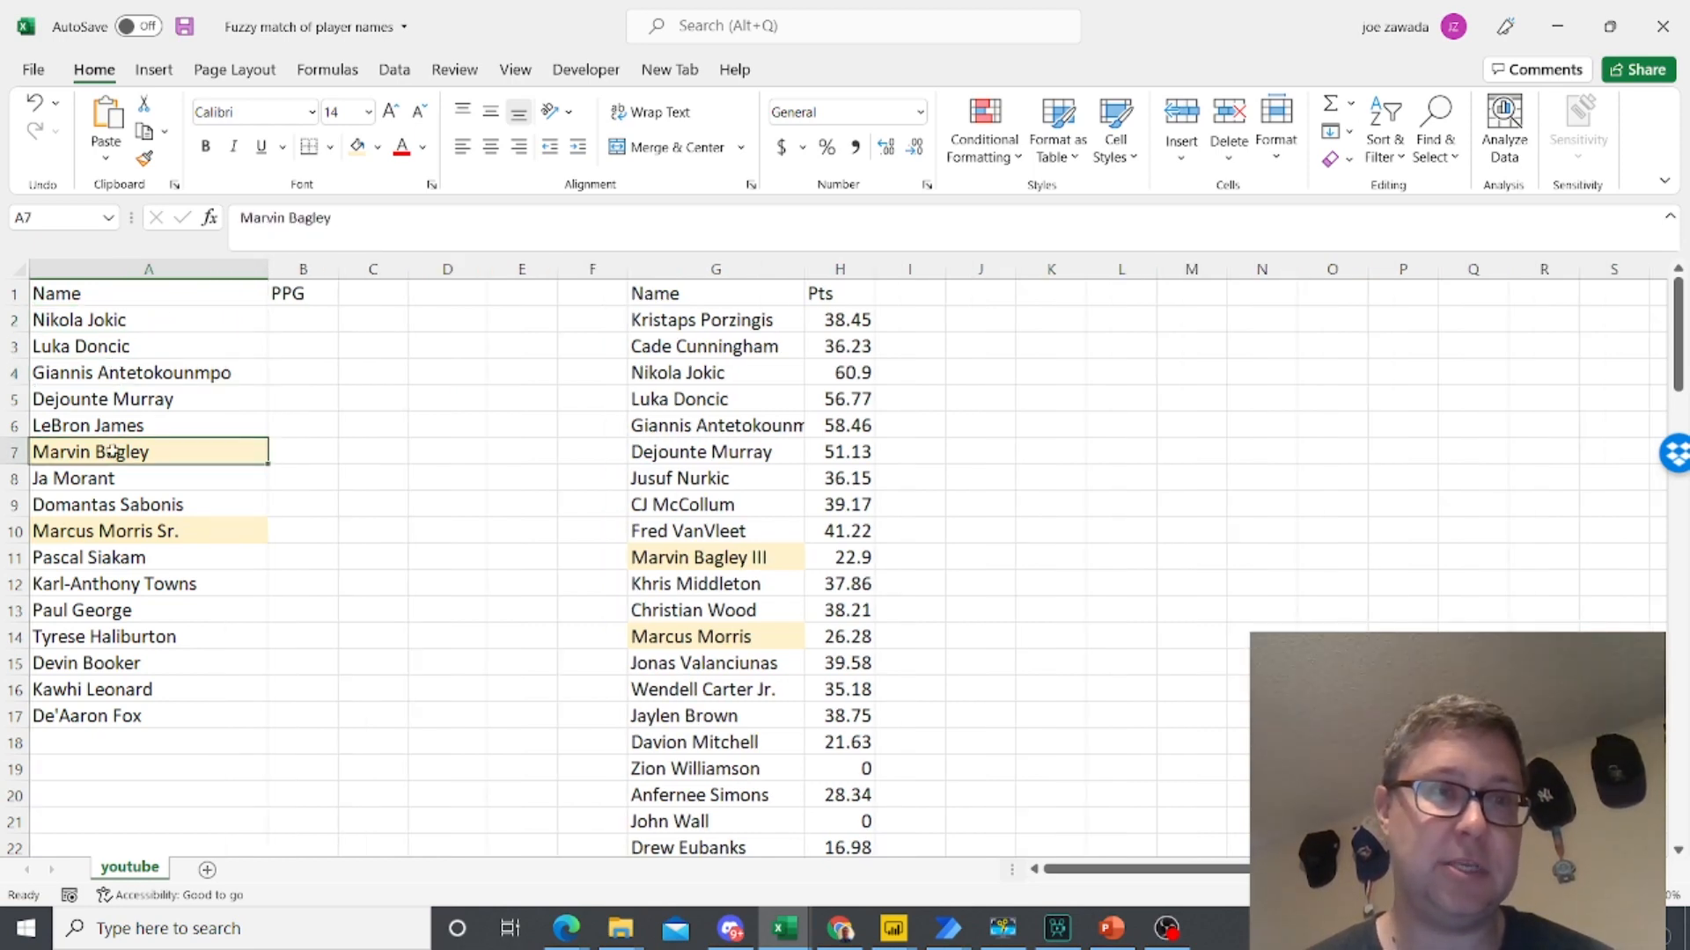
pyautogui.click(105, 581)
pyautogui.click(103, 669)
pyautogui.moveTo(130, 320); pyautogui.dragTo(134, 726)
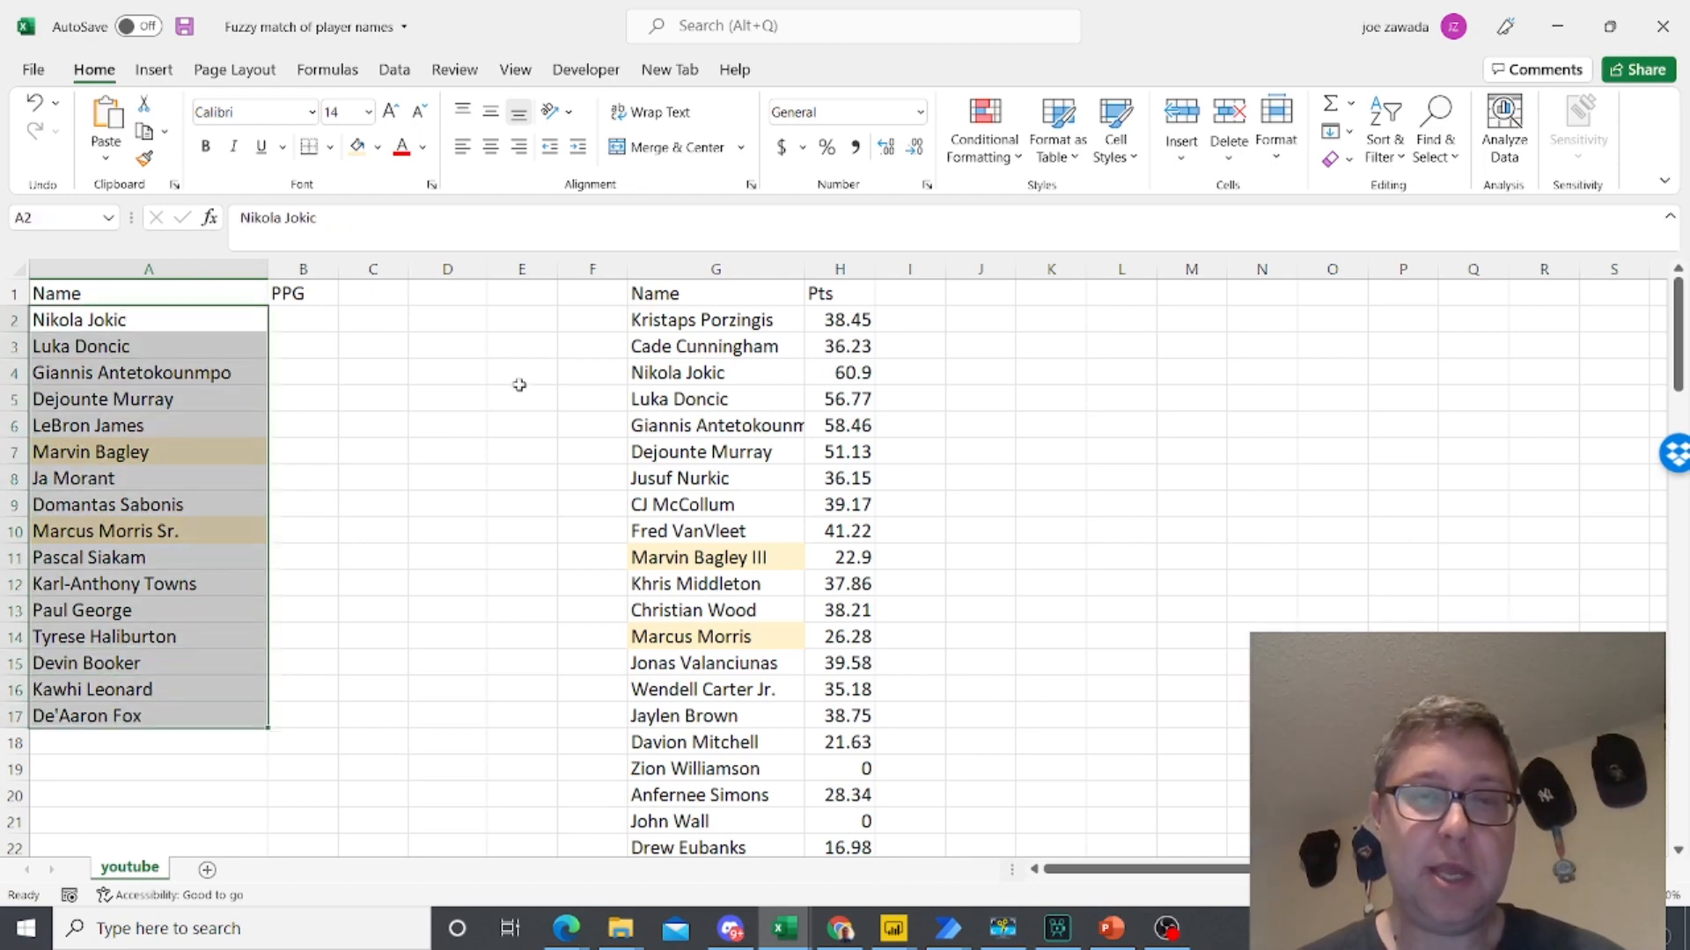
pyautogui.click(686, 318)
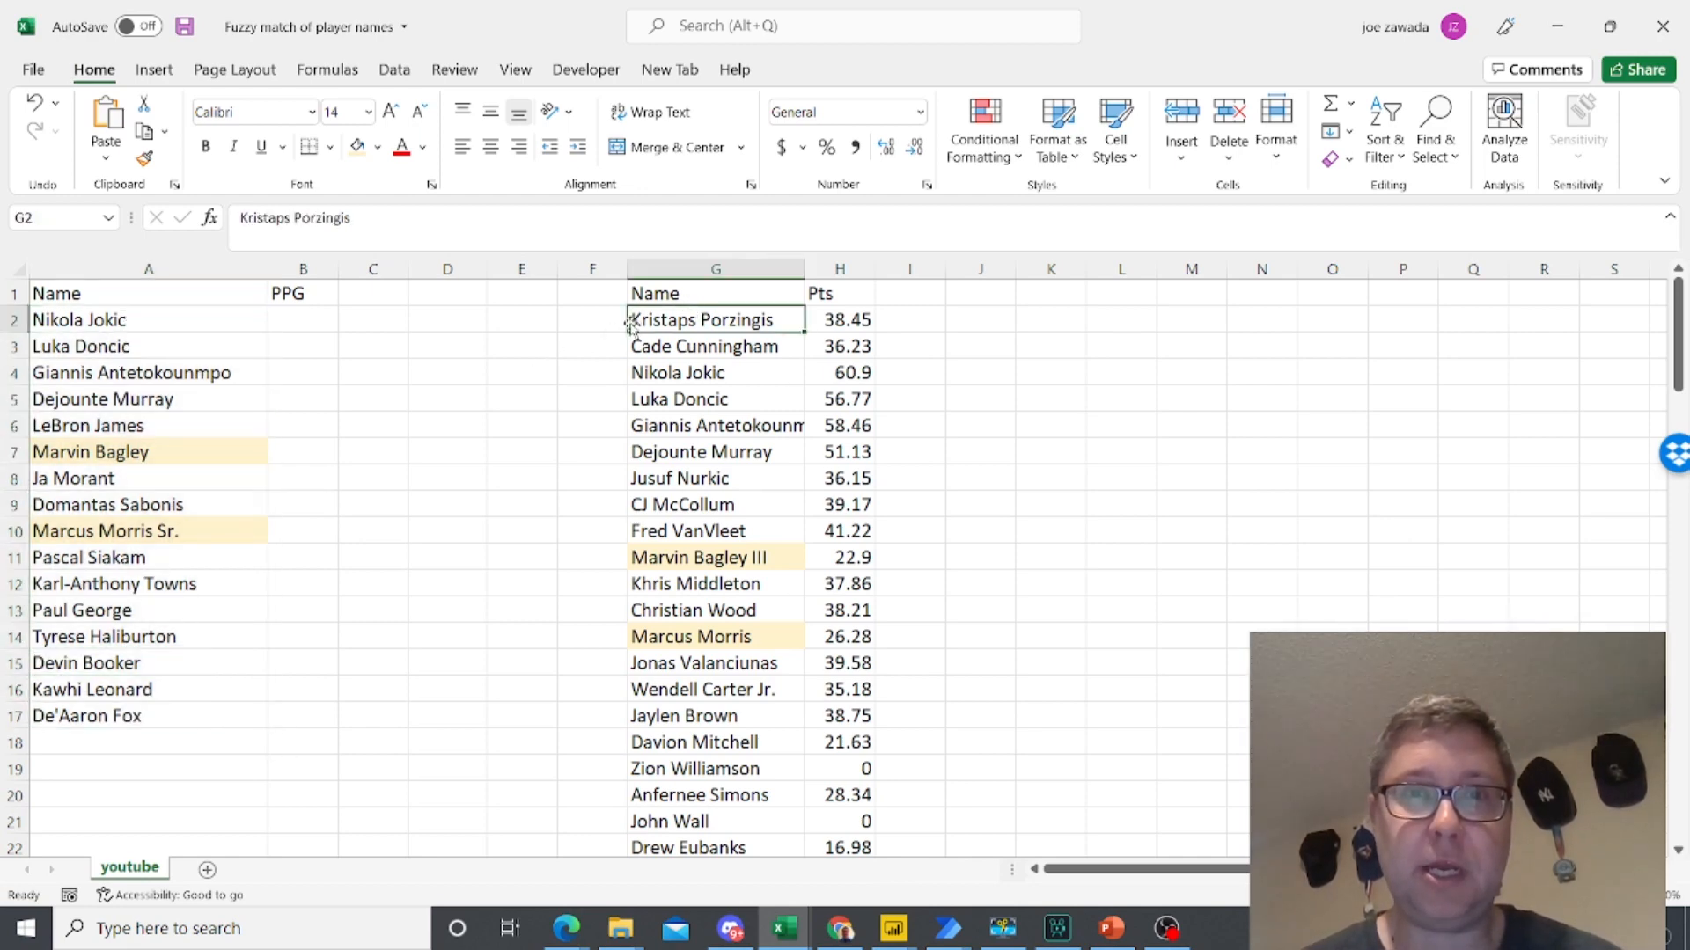
pyautogui.click(750, 342)
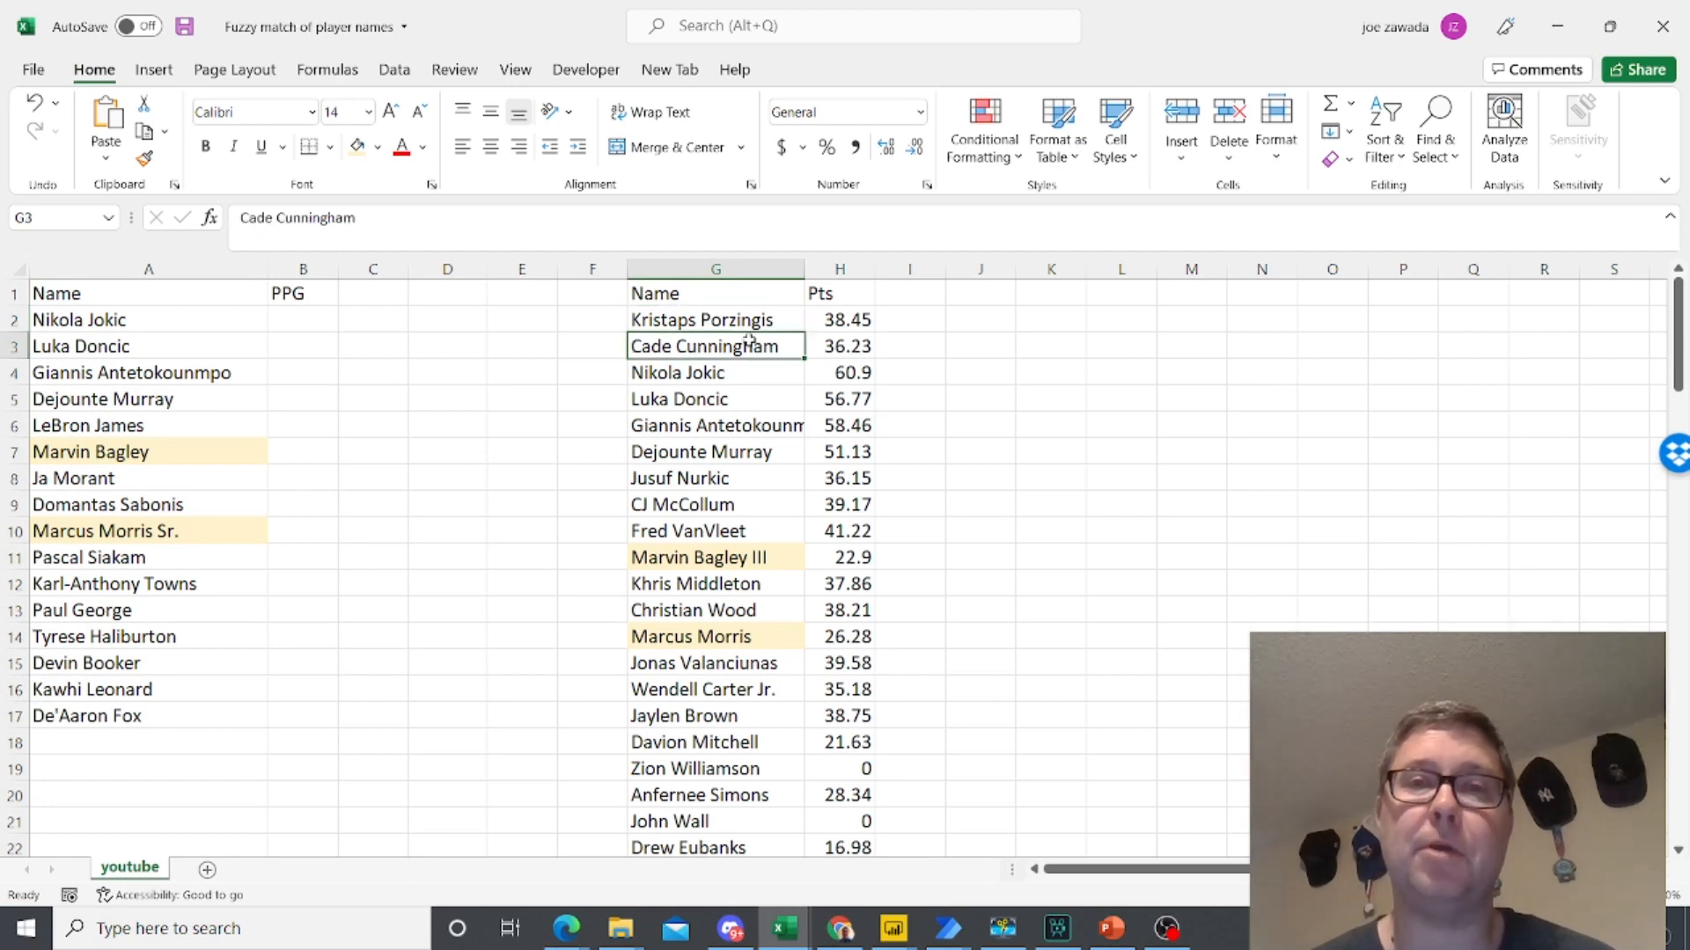
pyautogui.click(749, 377)
pyautogui.click(696, 419)
pyautogui.click(697, 447)
pyautogui.click(707, 320)
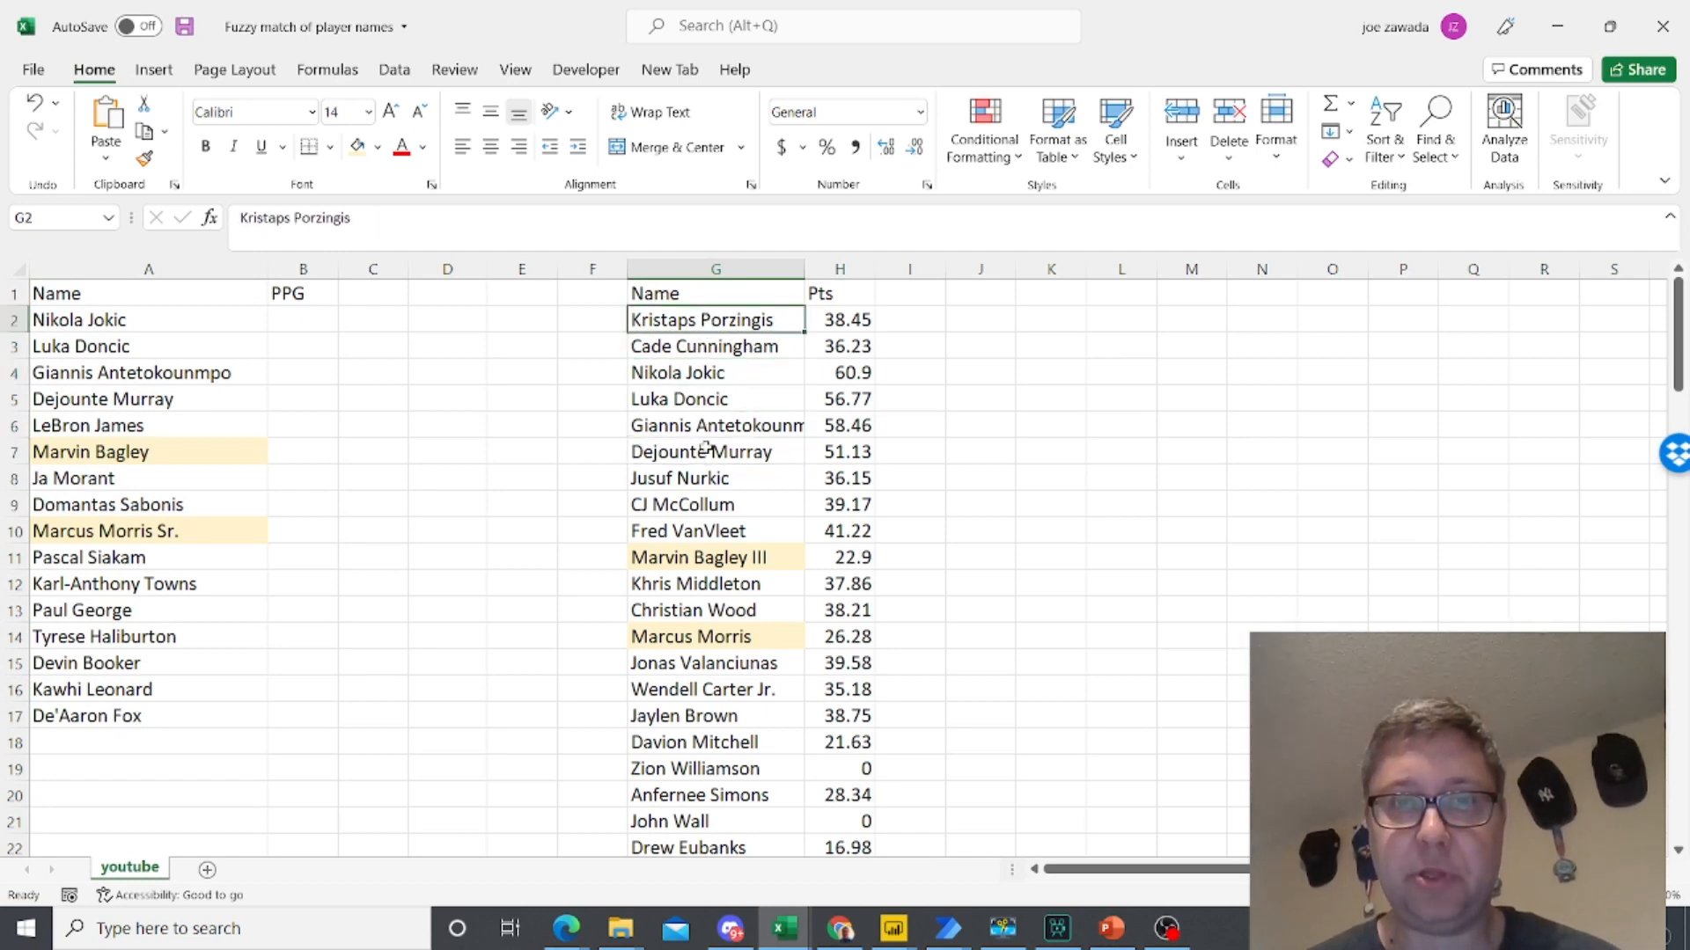
pyautogui.click(703, 499)
pyautogui.click(711, 696)
pyautogui.click(724, 798)
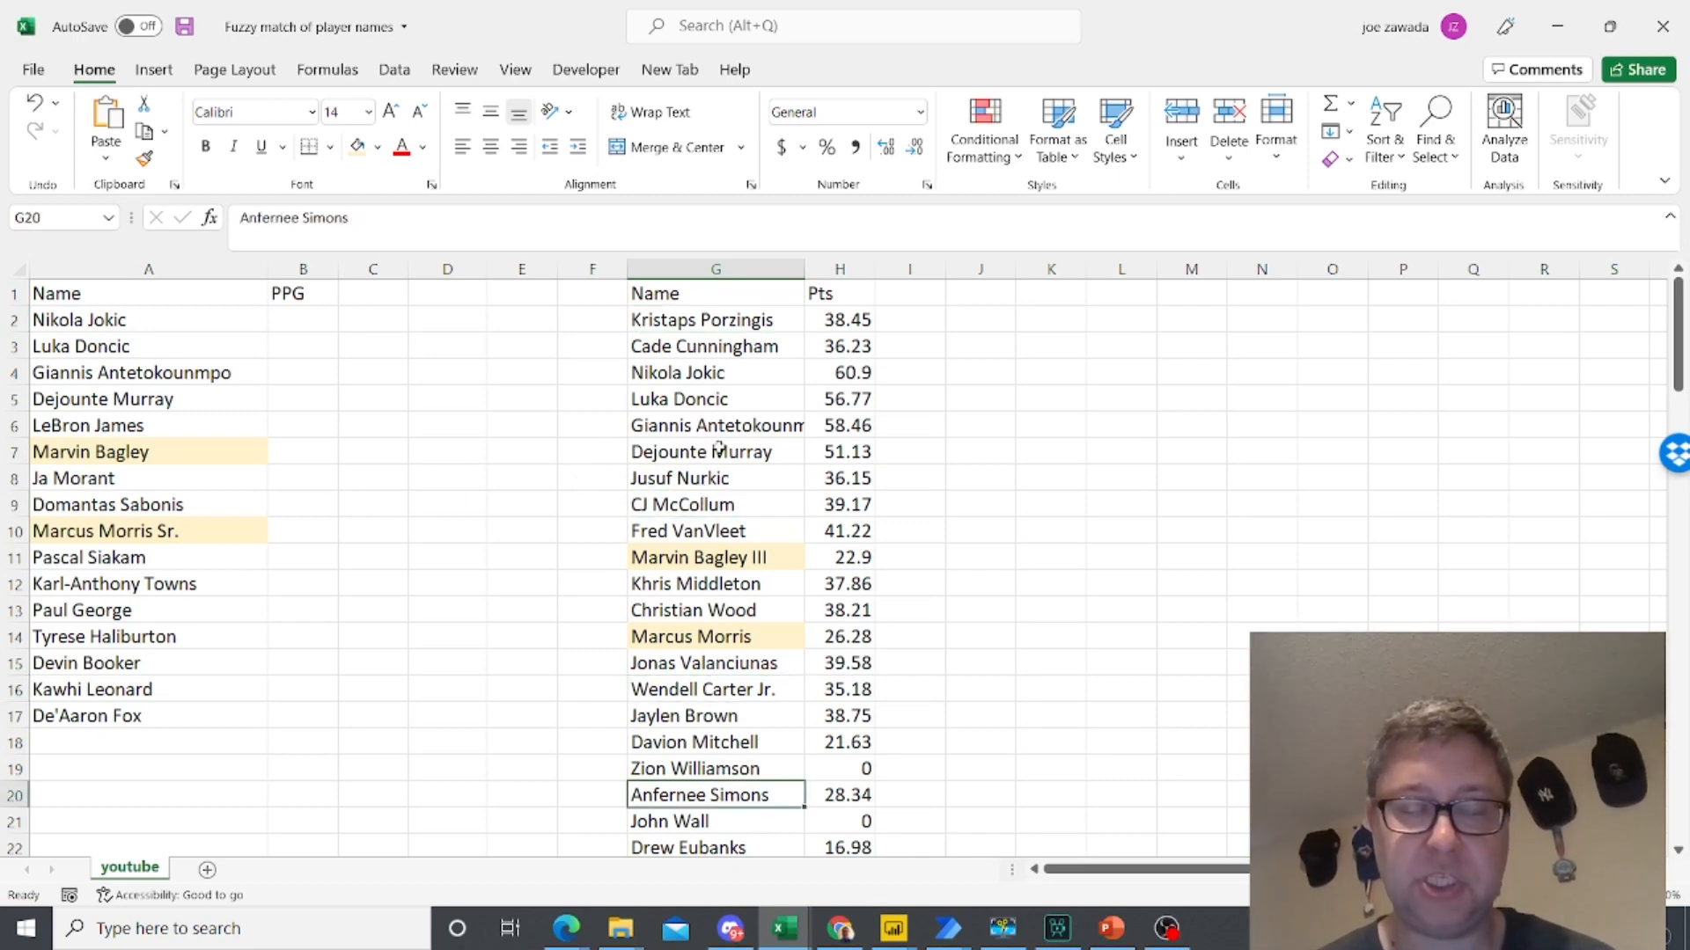
# - Enter =VLOOKUP(A2,G:H,2,FALSE) in B2 under PPG and fill the formula down to B17
pyautogui.click(309, 323)
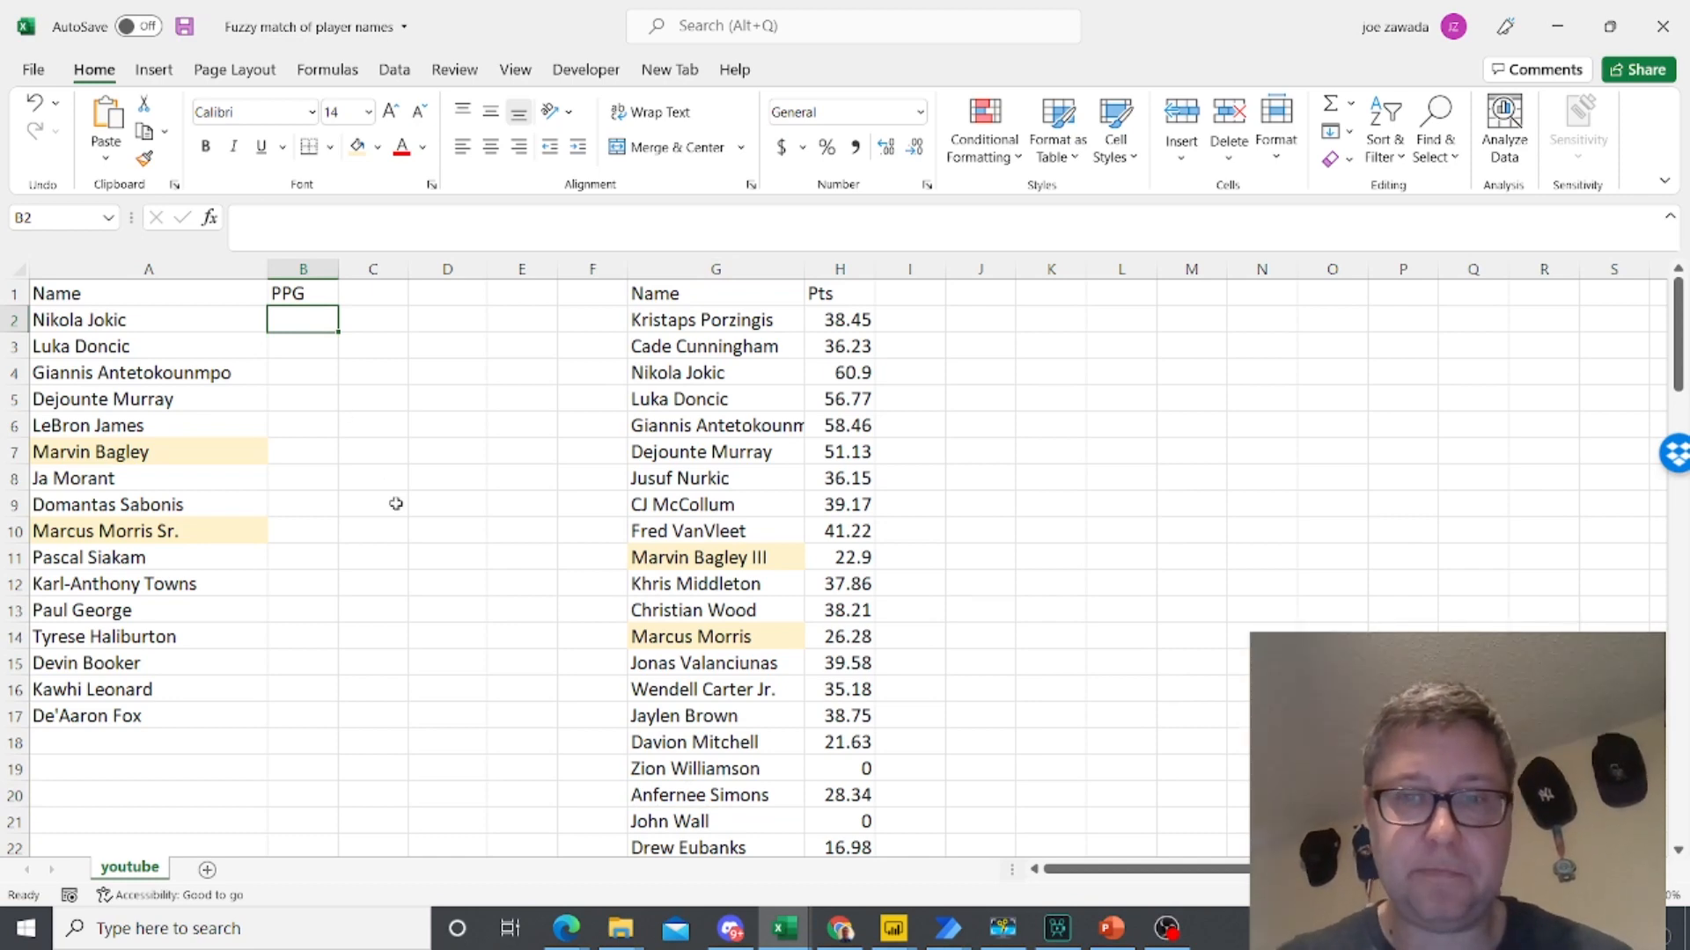
pyautogui.write('=')
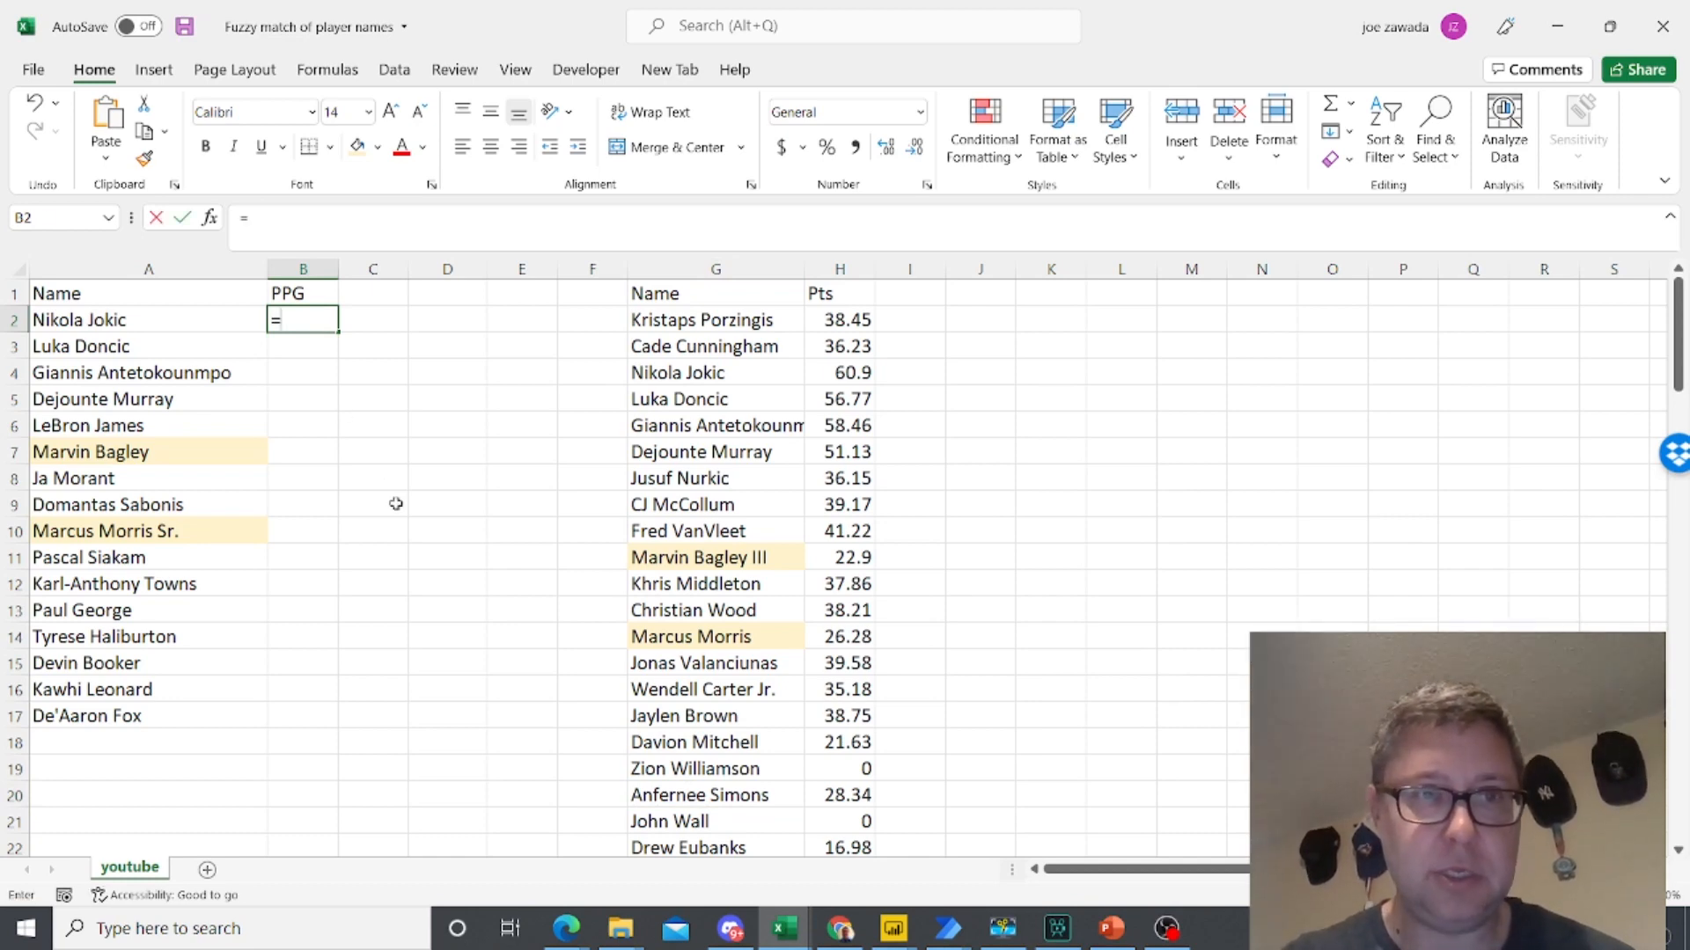
pyautogui.write('vlookup(')
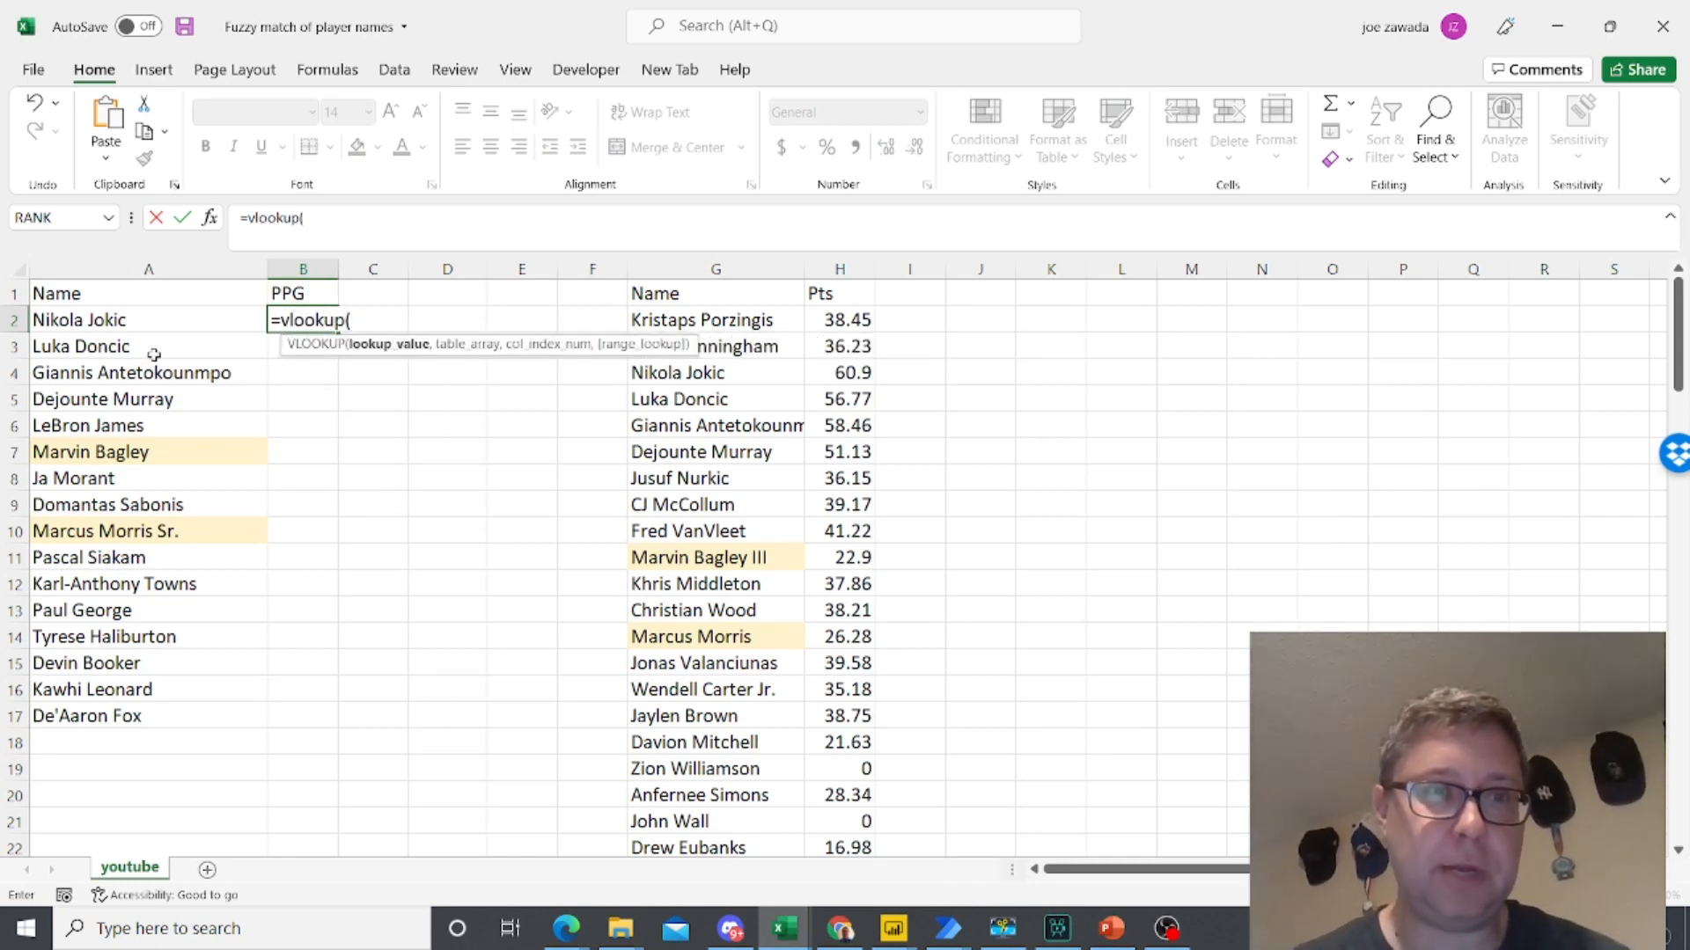
pyautogui.click(105, 317)
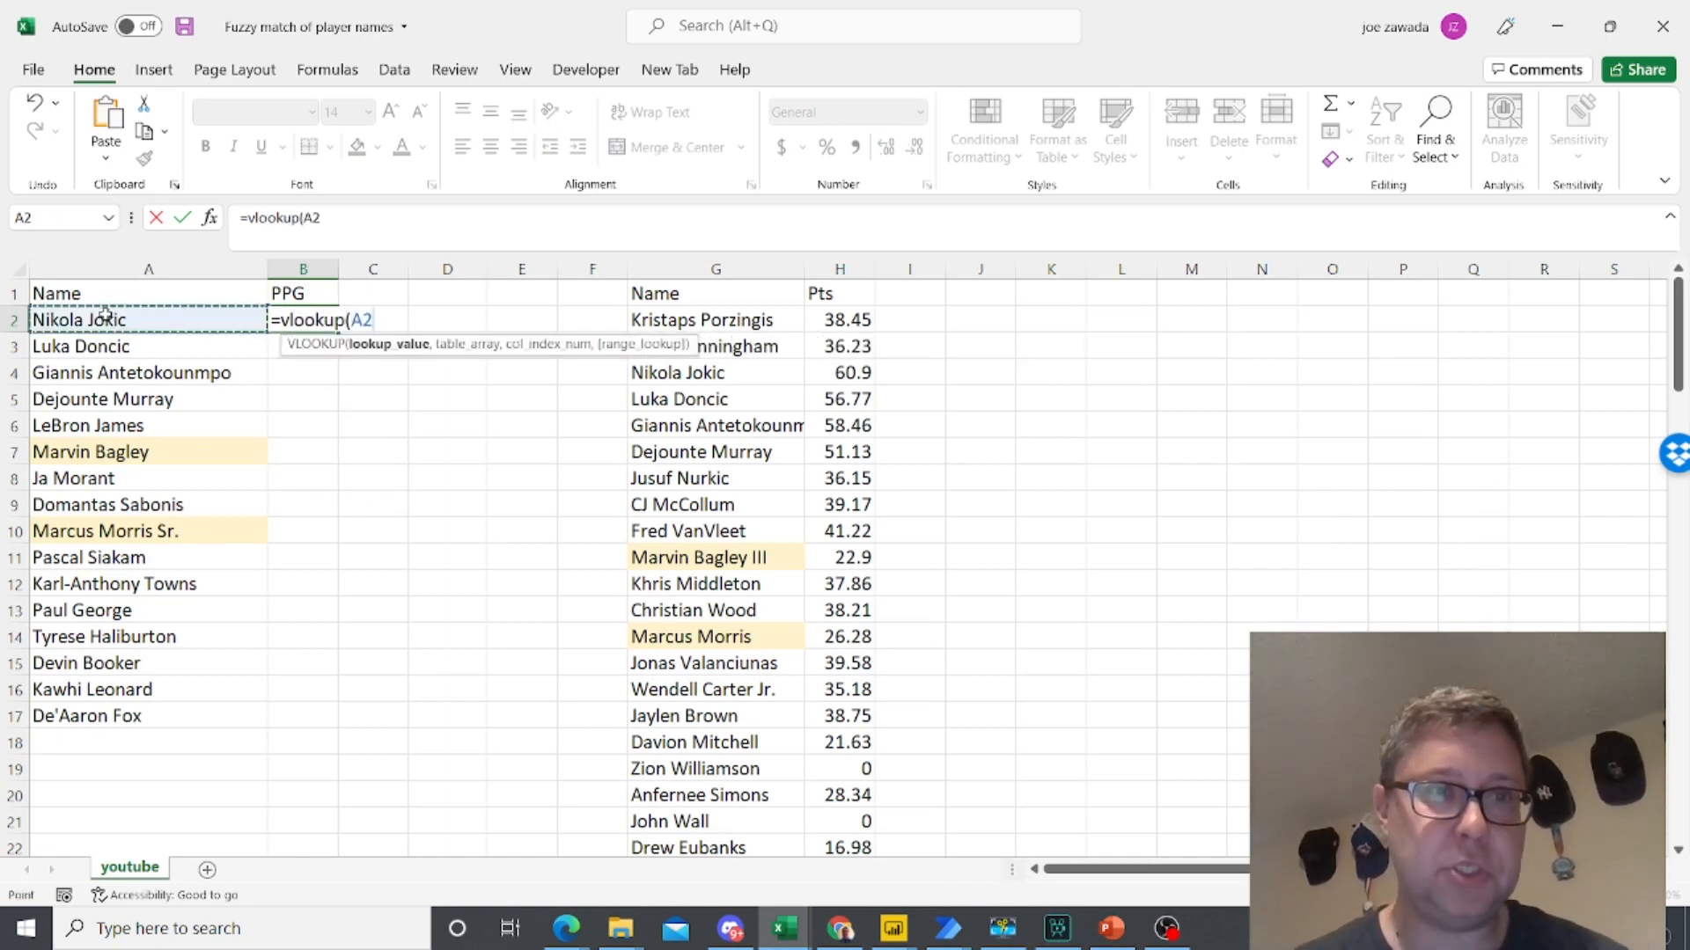
pyautogui.write(',')
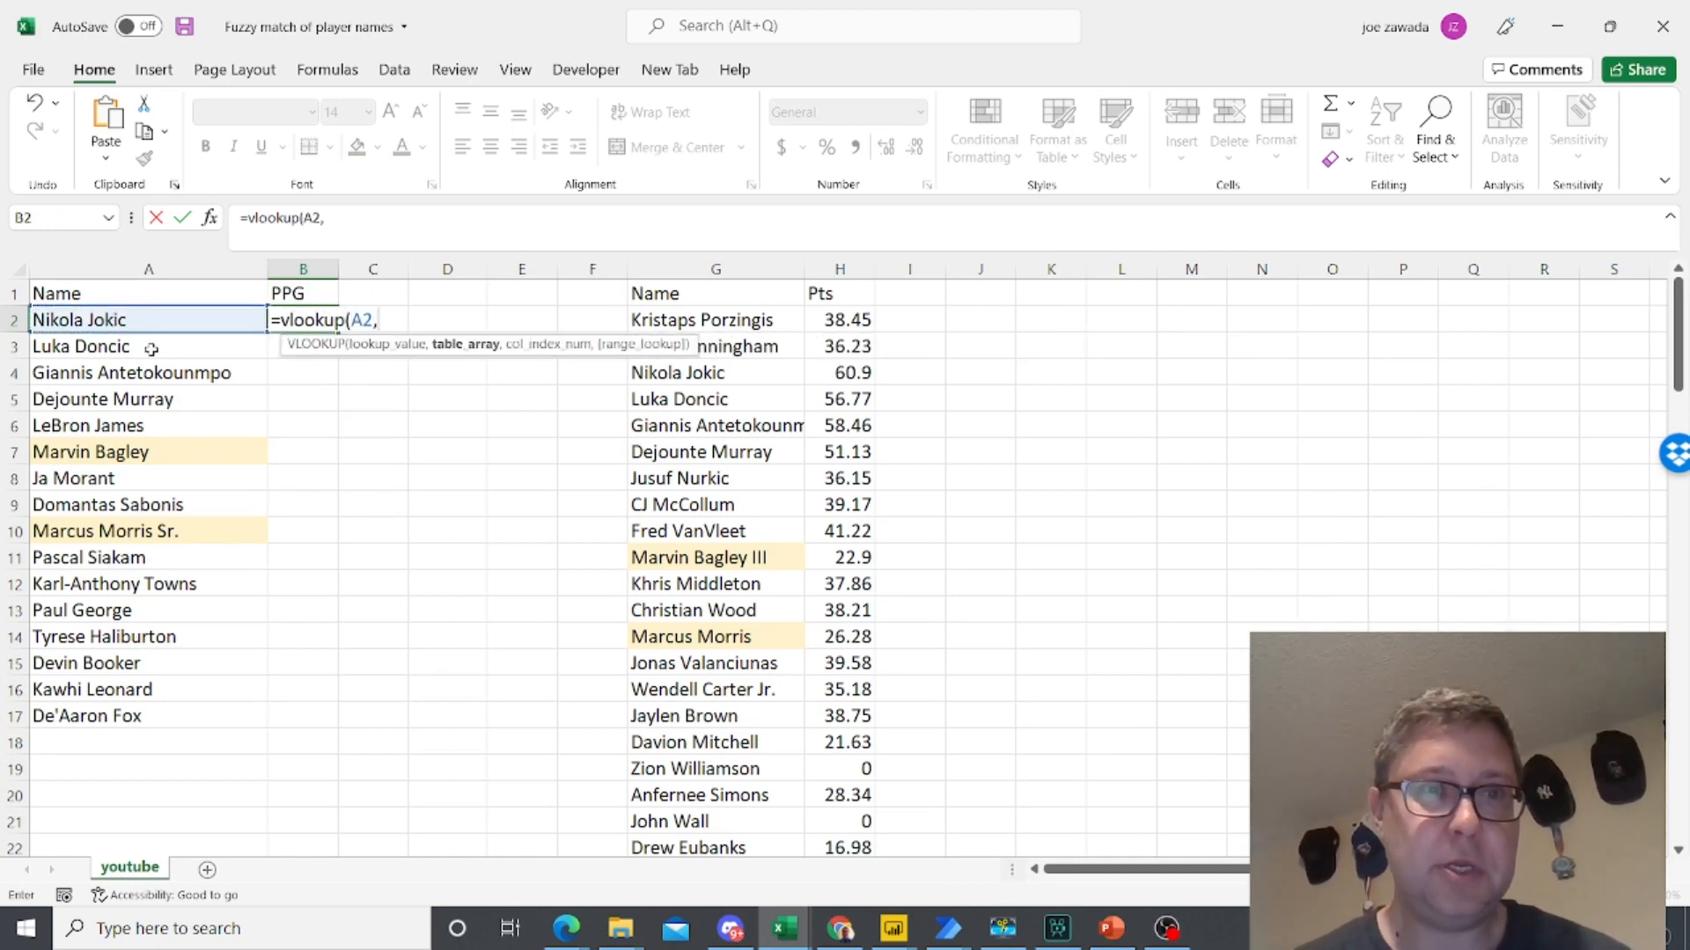
pyautogui.moveTo(715, 268); pyautogui.dragTo(796, 345)
pyautogui.write(',2,')
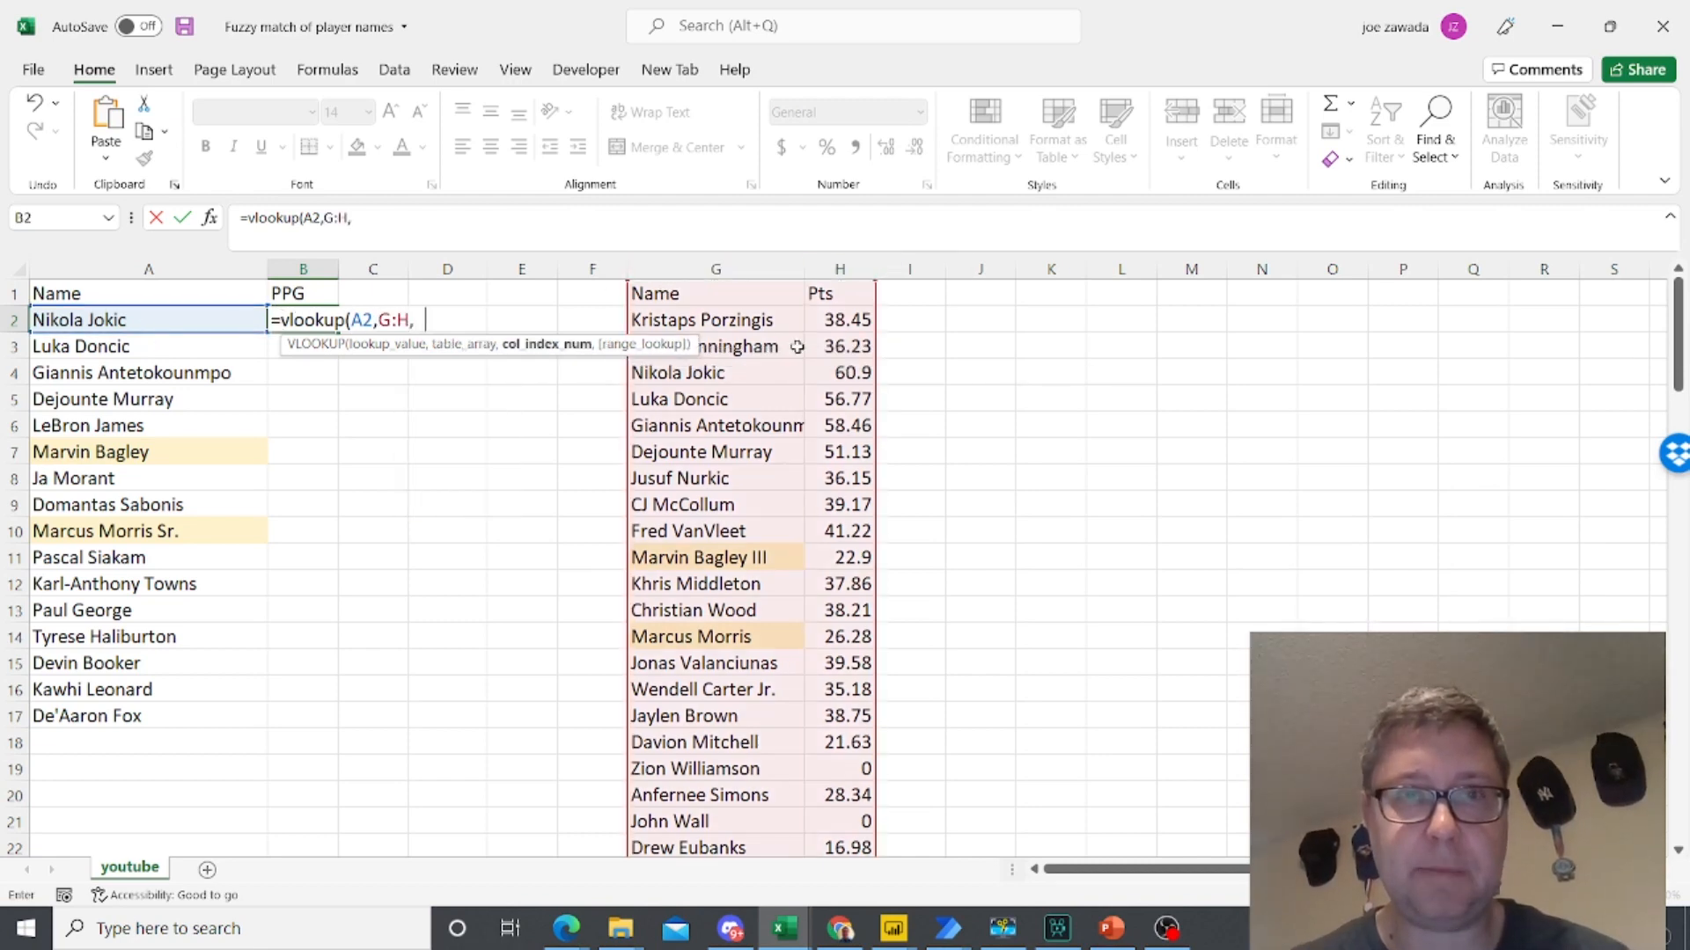
pyautogui.write('false')
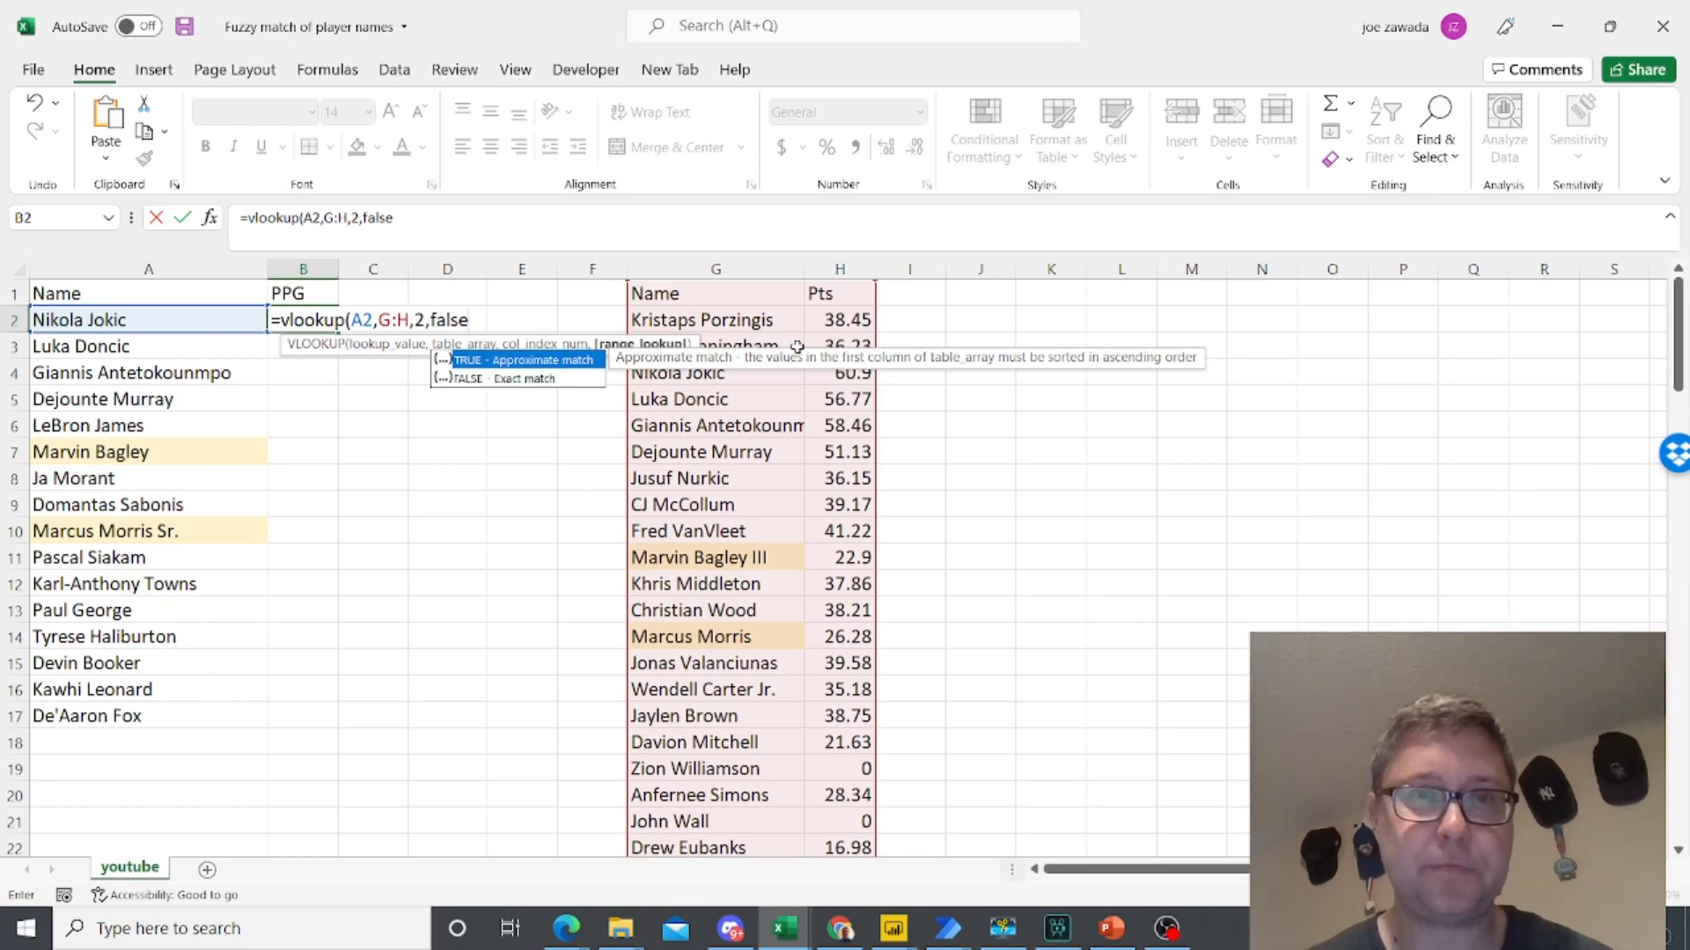
pyautogui.press('Return')
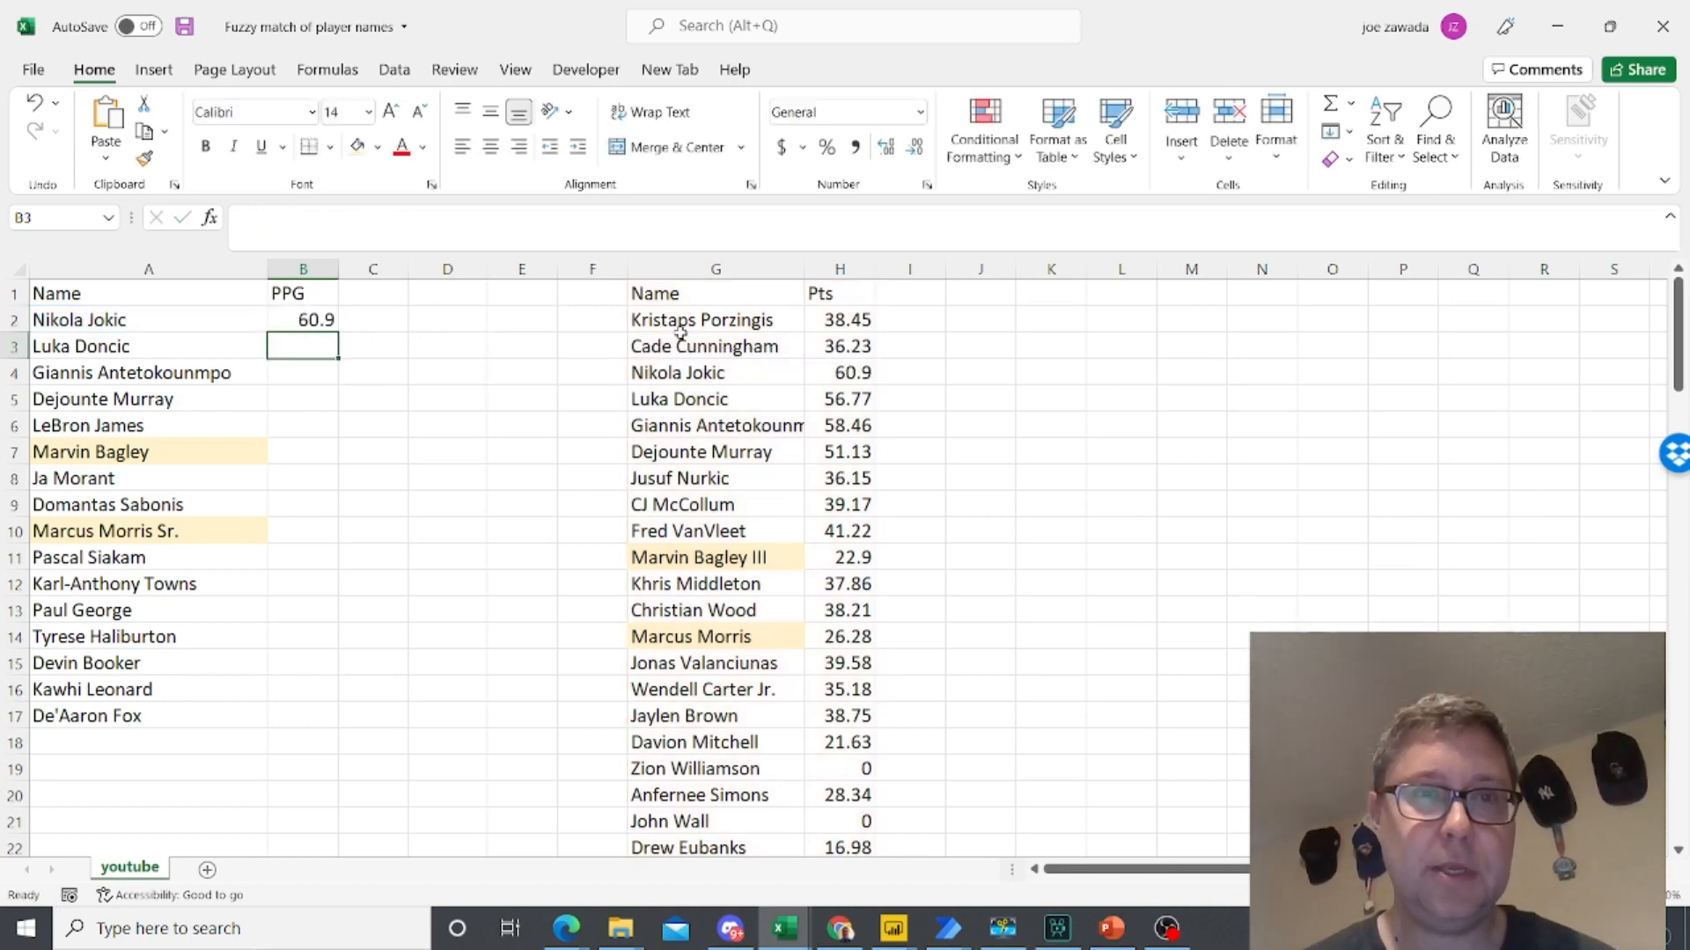
pyautogui.click(299, 319)
pyautogui.doubleClick(335, 333)
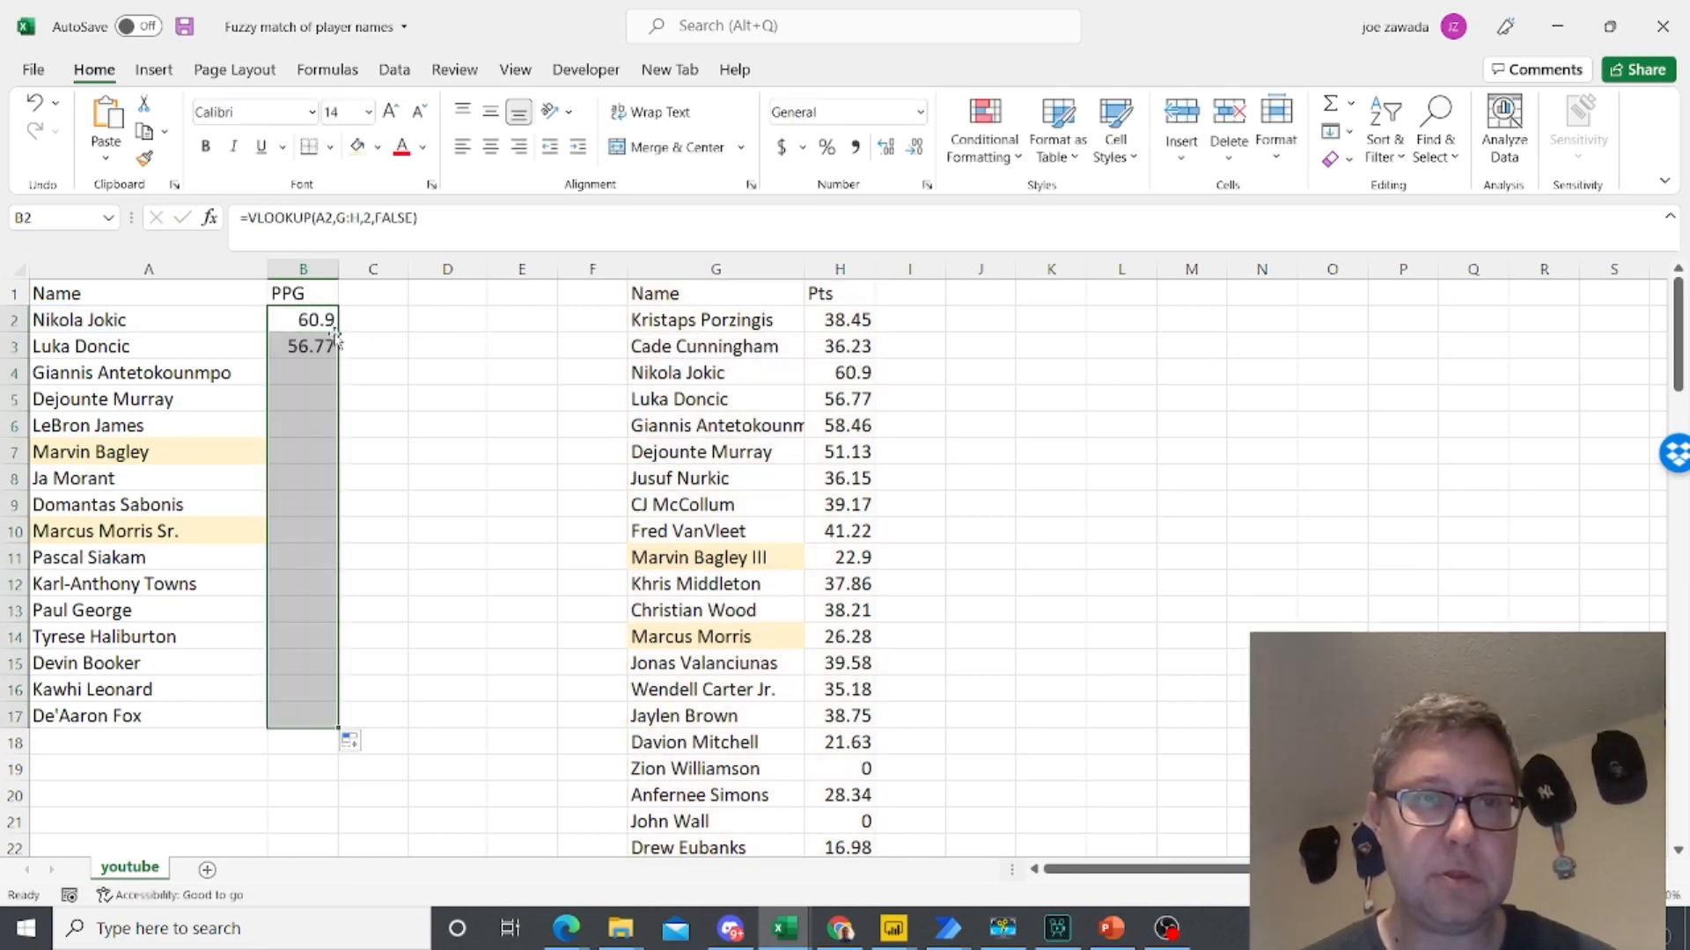
# - Check the PPG lookup results in column B, especially those beside the two highlighted names
pyautogui.click(311, 428)
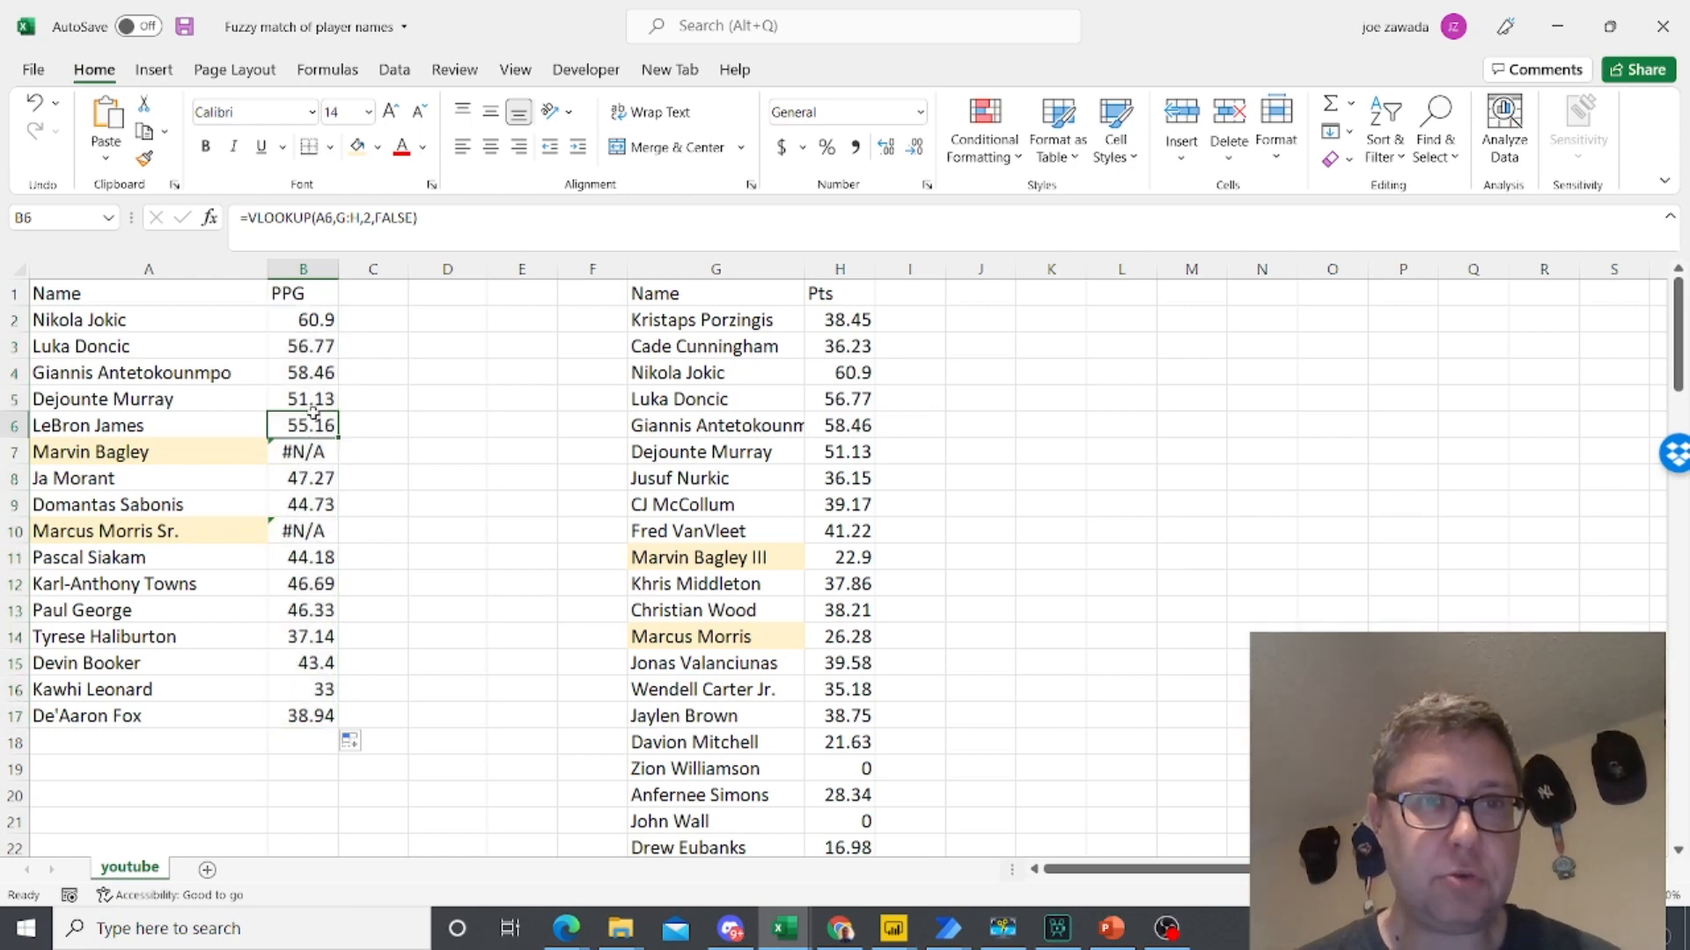
pyautogui.click(306, 449)
pyautogui.click(304, 528)
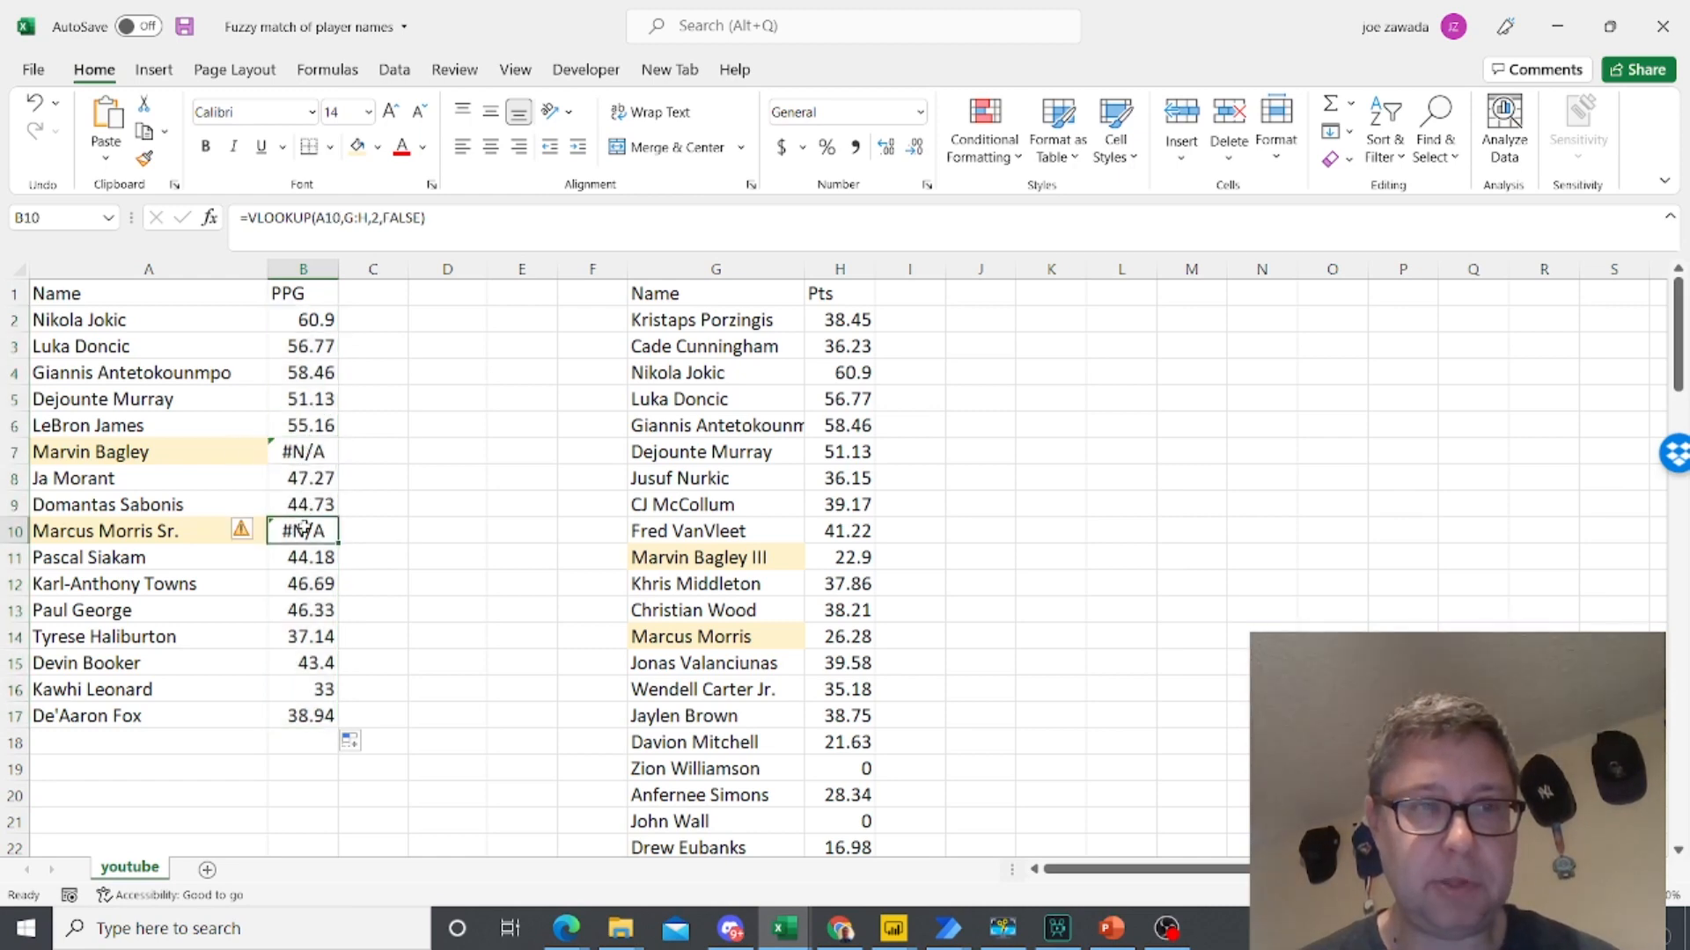
pyautogui.click(319, 452)
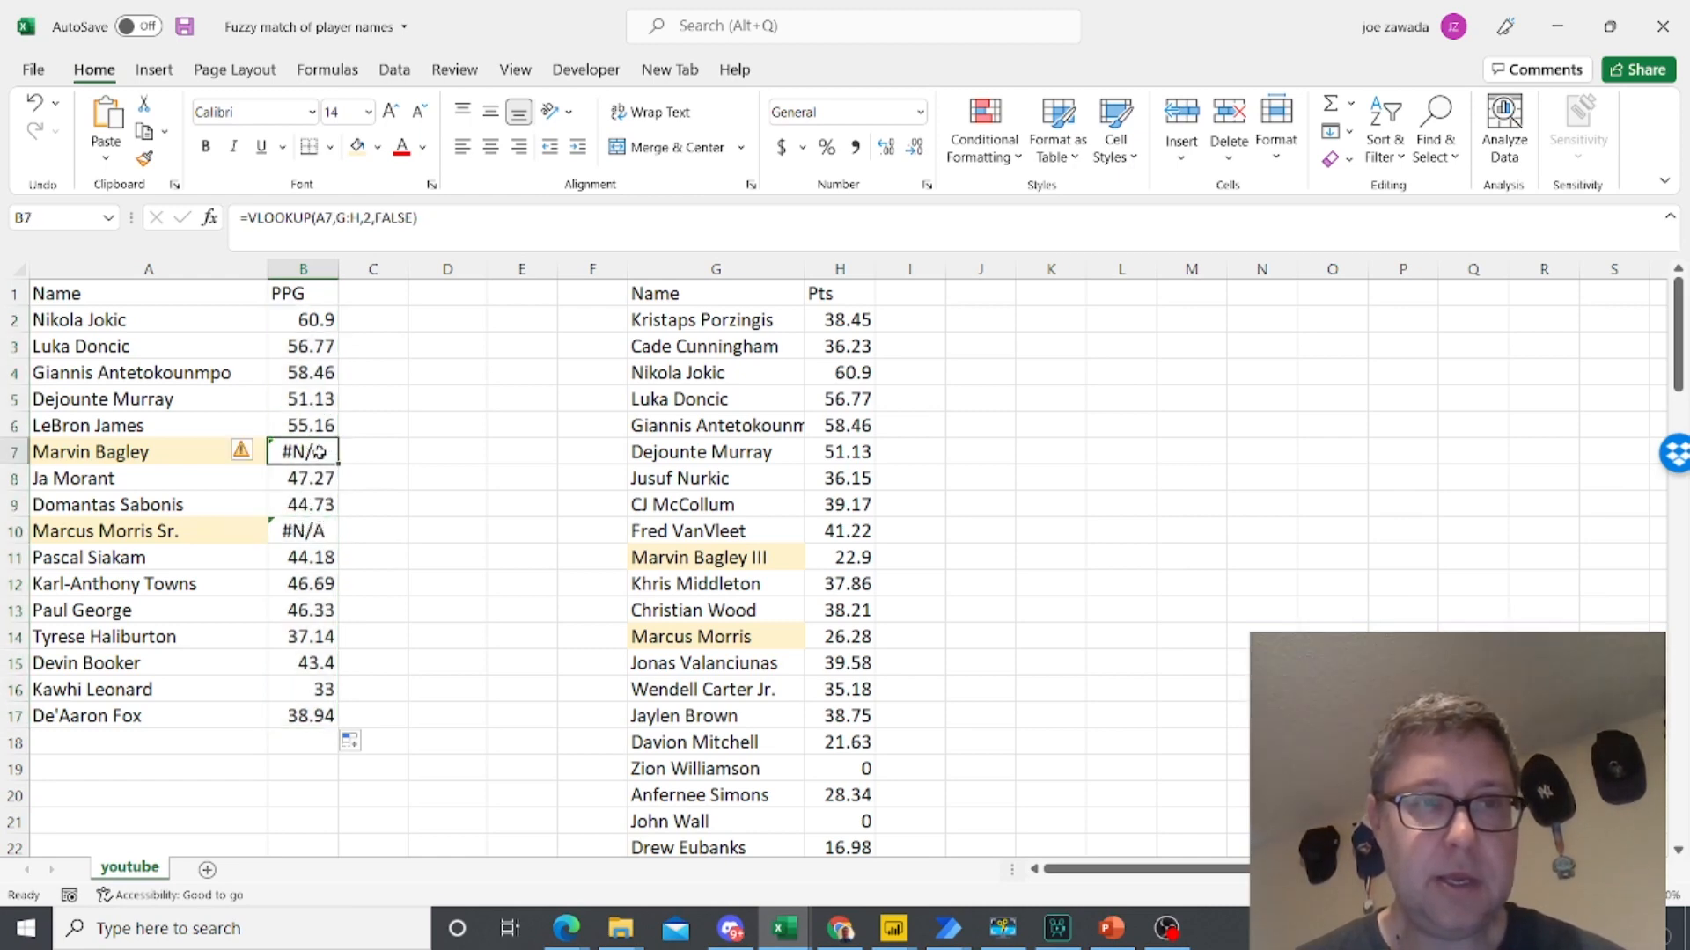
pyautogui.click(307, 531)
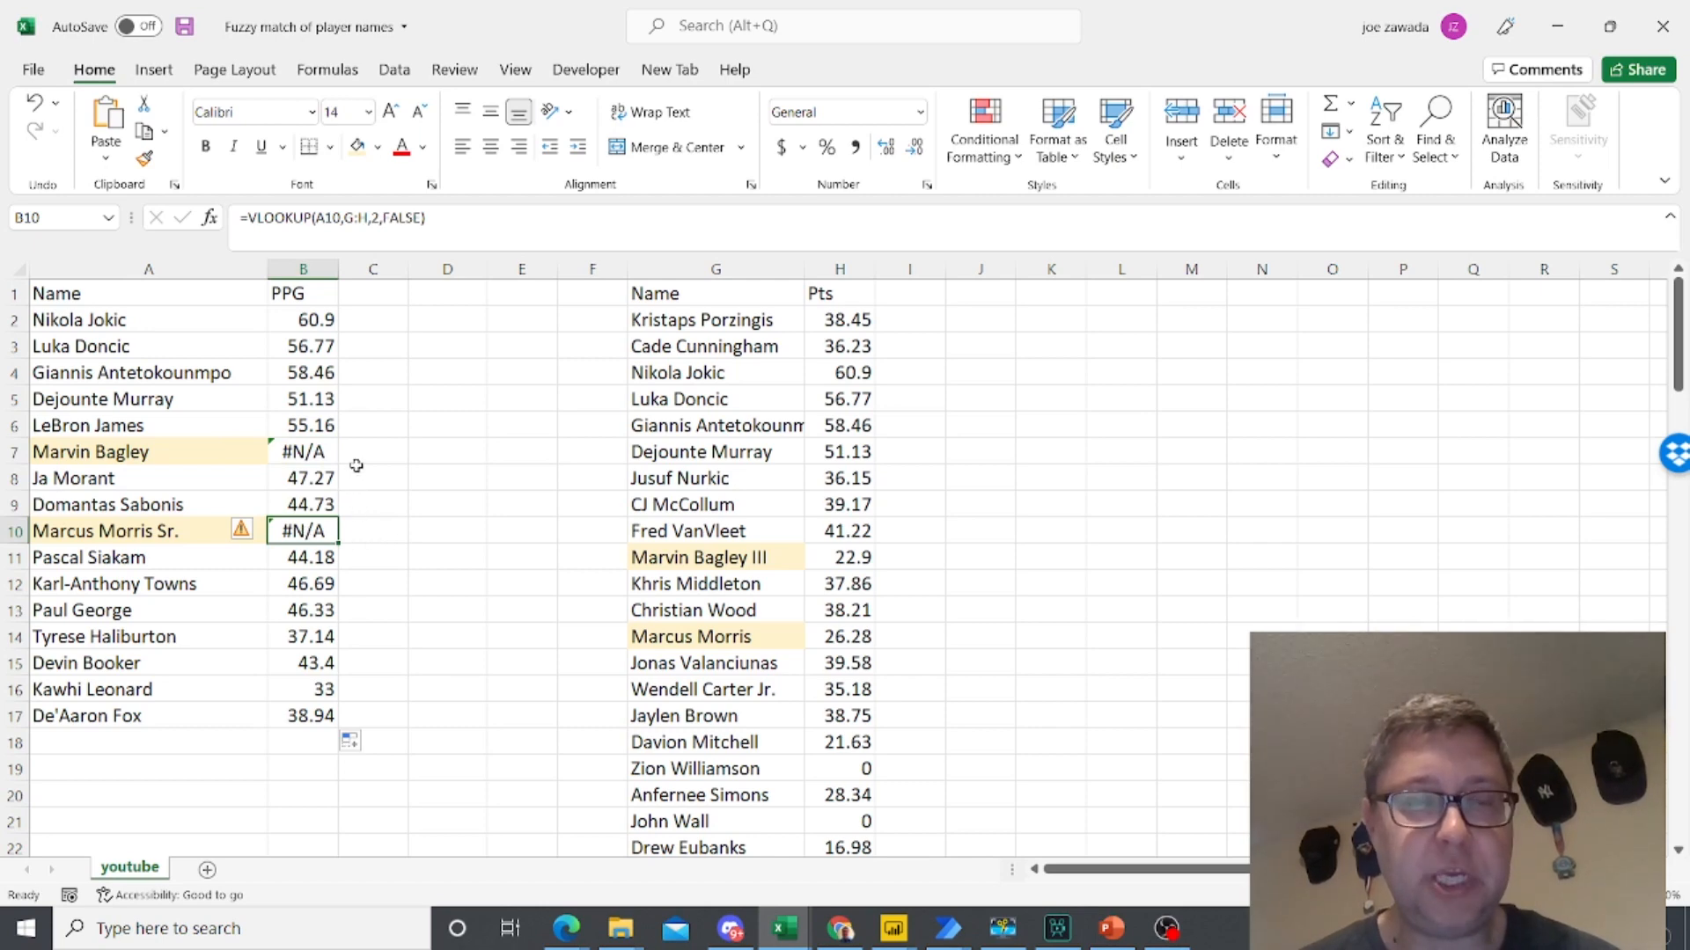
pyautogui.click(303, 446)
pyautogui.click(313, 421)
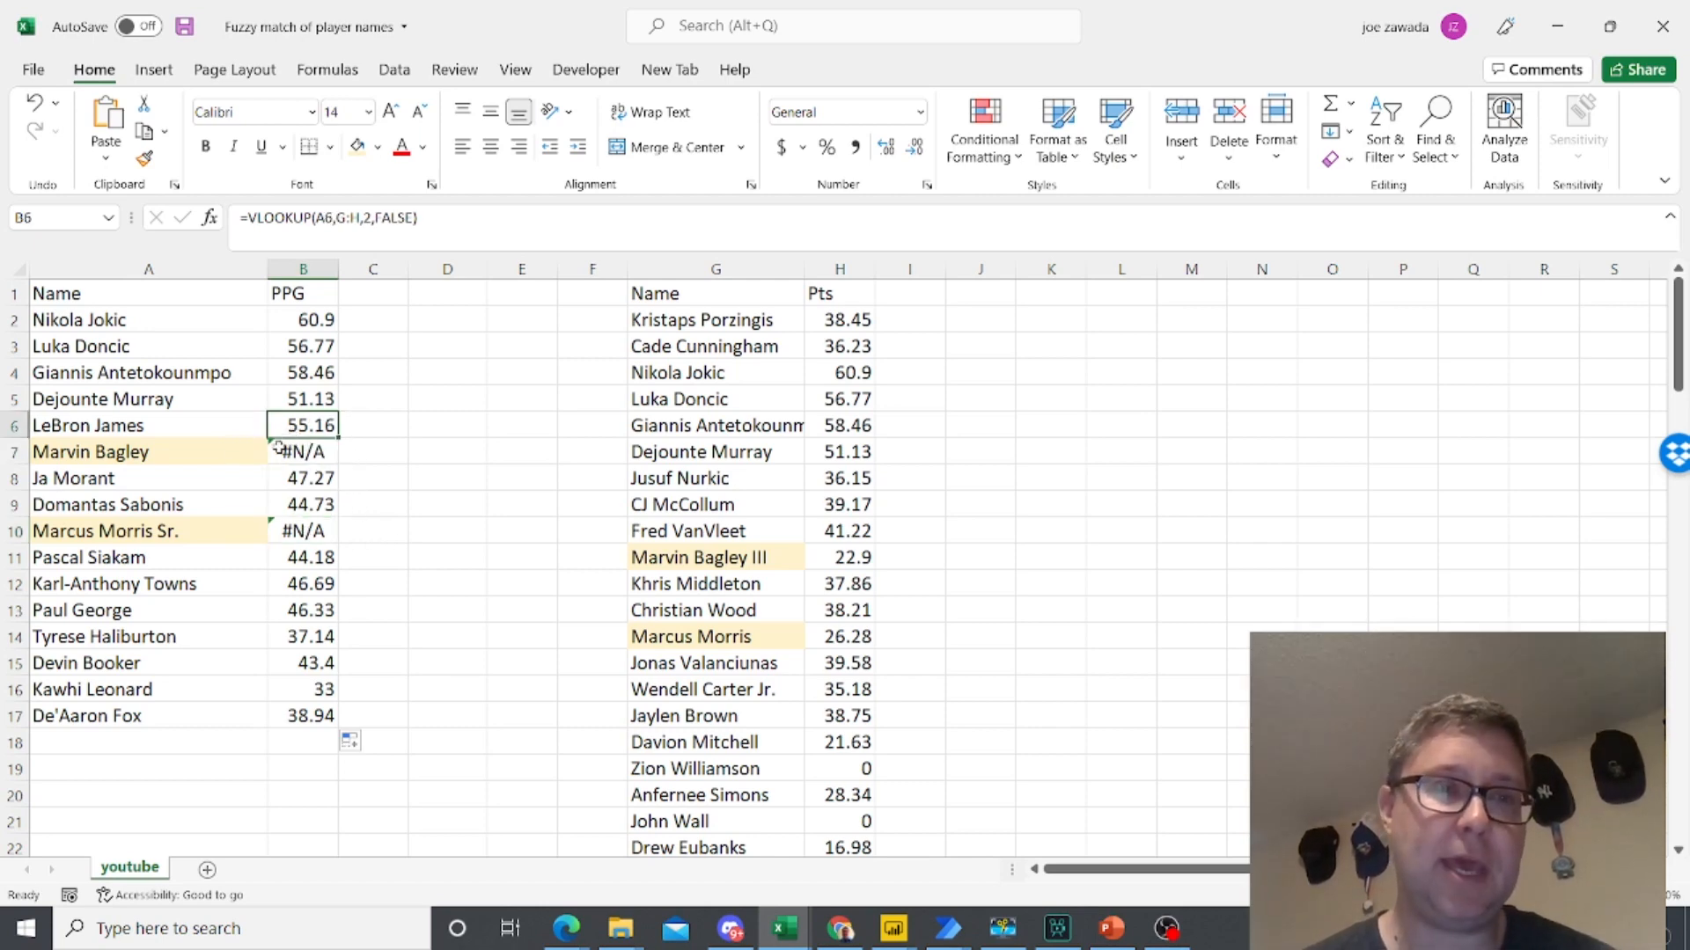
# - Compare the spelling of the highlighted names in column A with their counterparts in column G and their lookup results
pyautogui.click(164, 455)
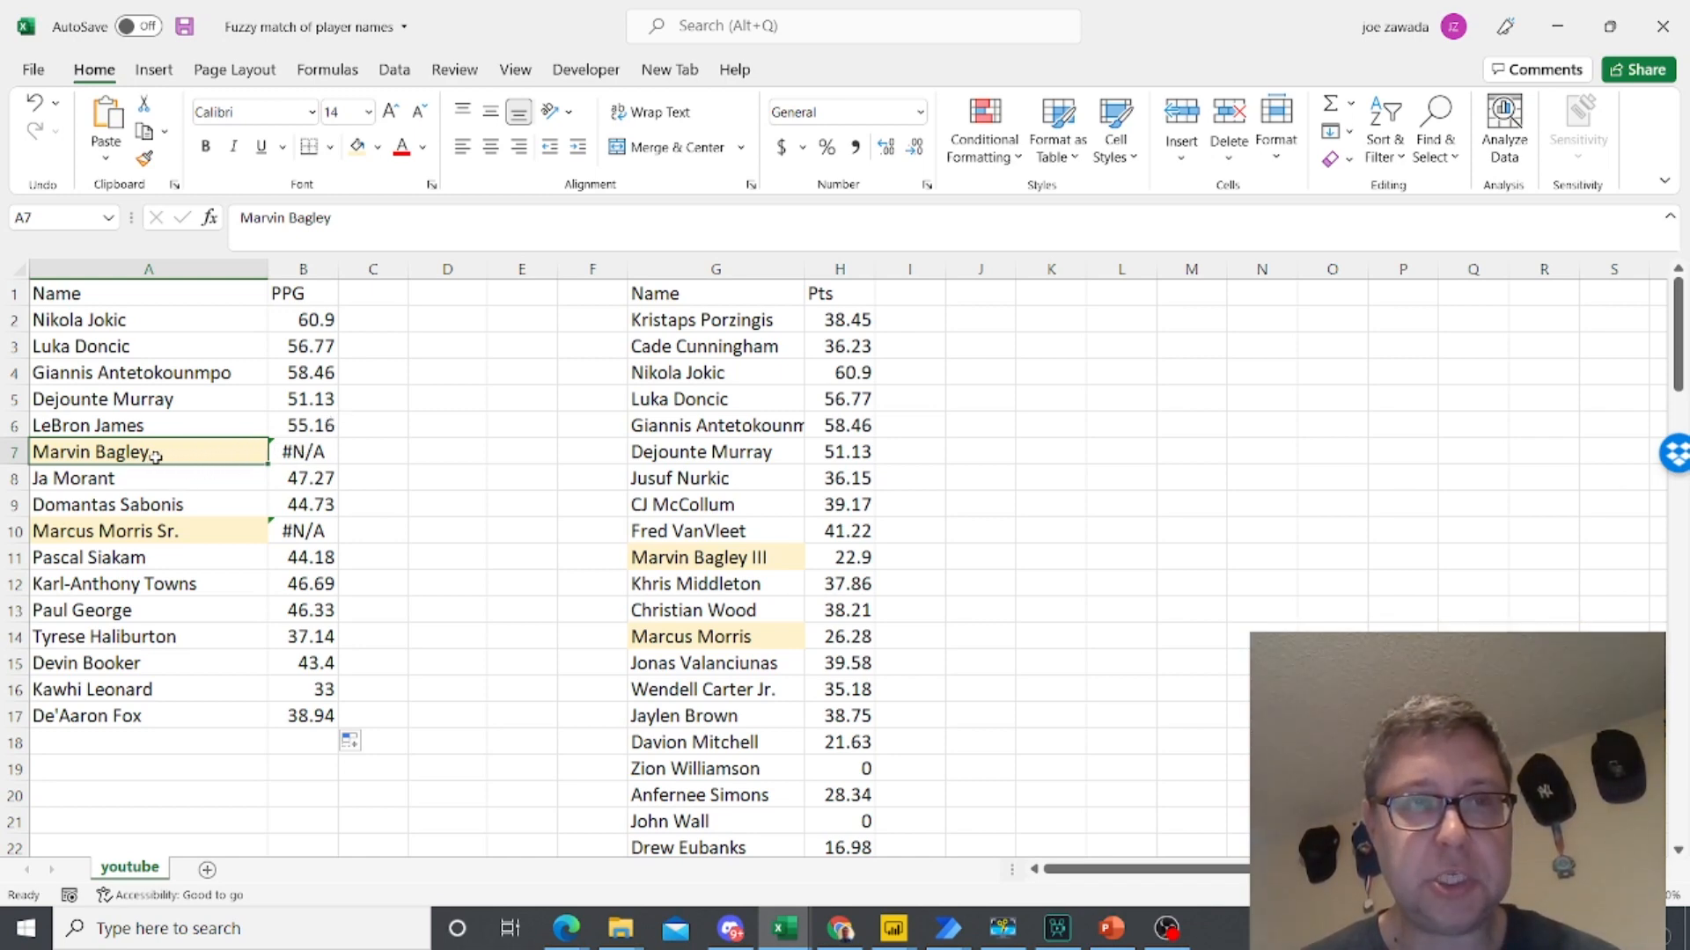
pyautogui.click(684, 563)
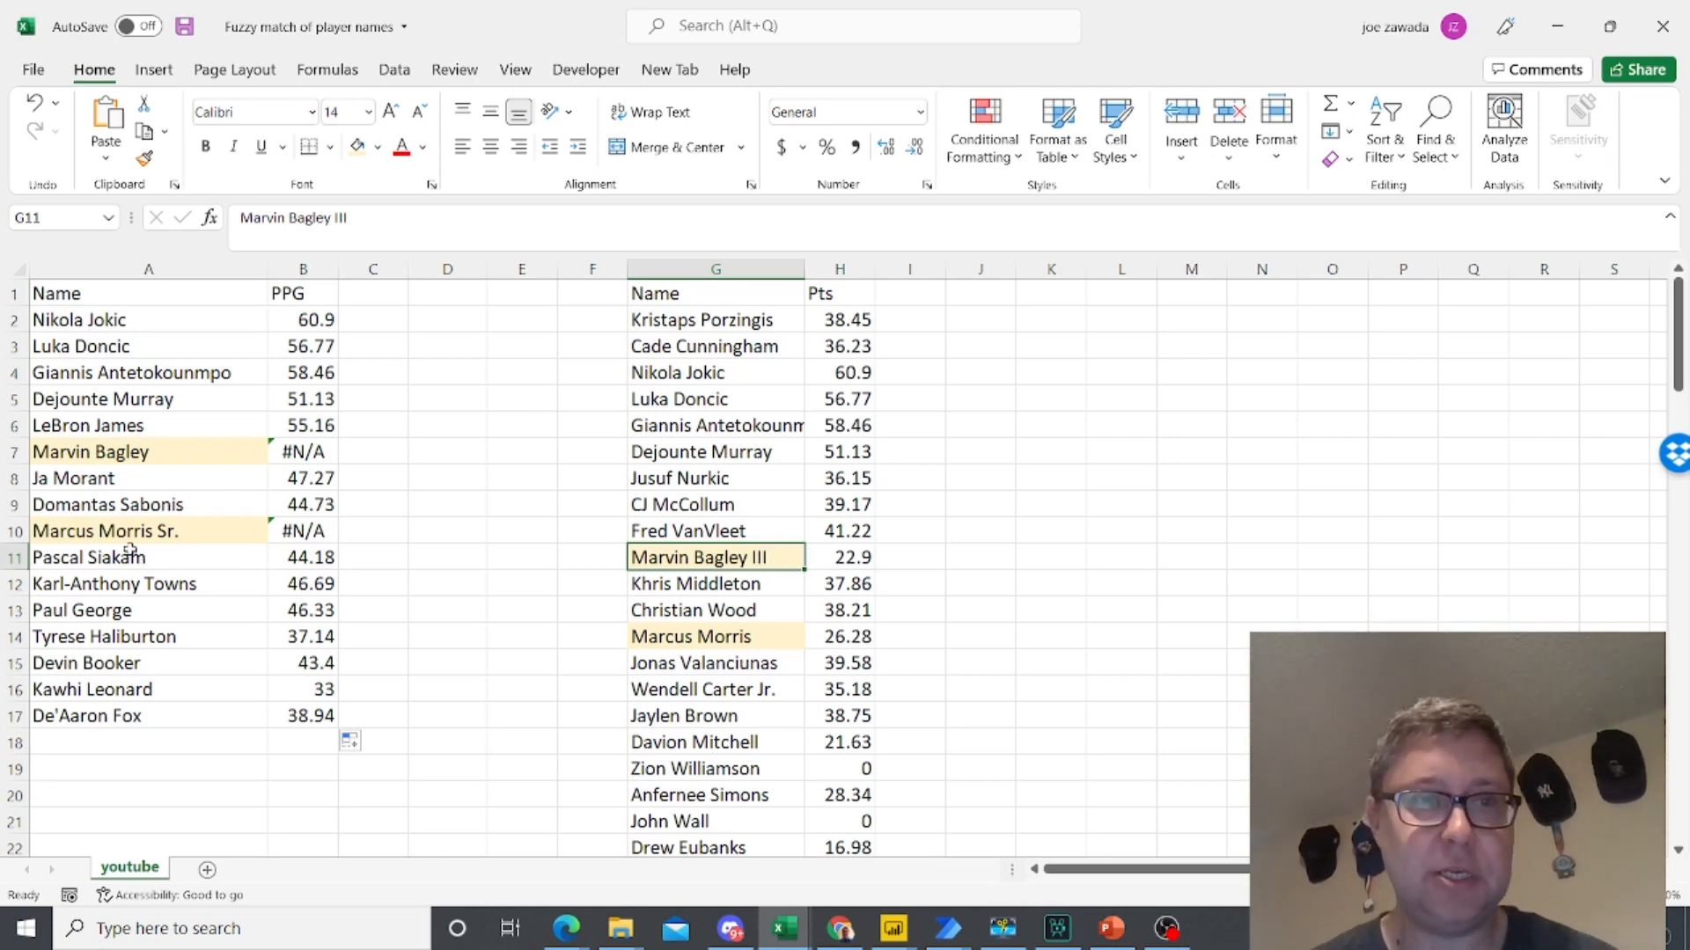
pyautogui.click(129, 534)
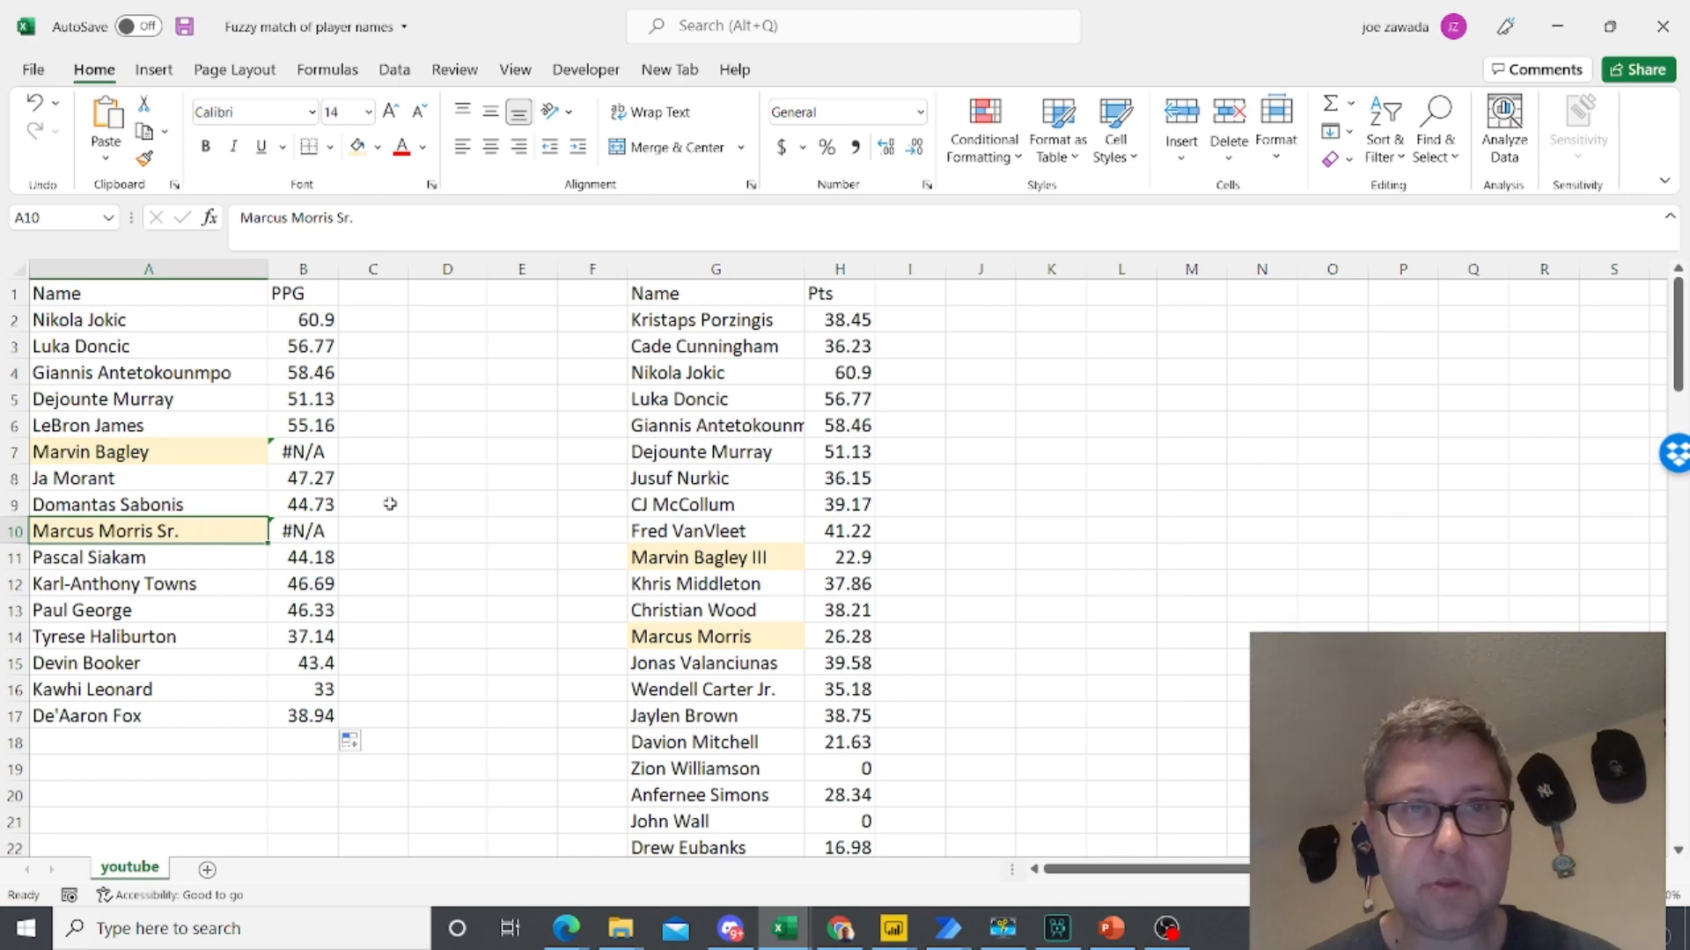
pyautogui.click(692, 635)
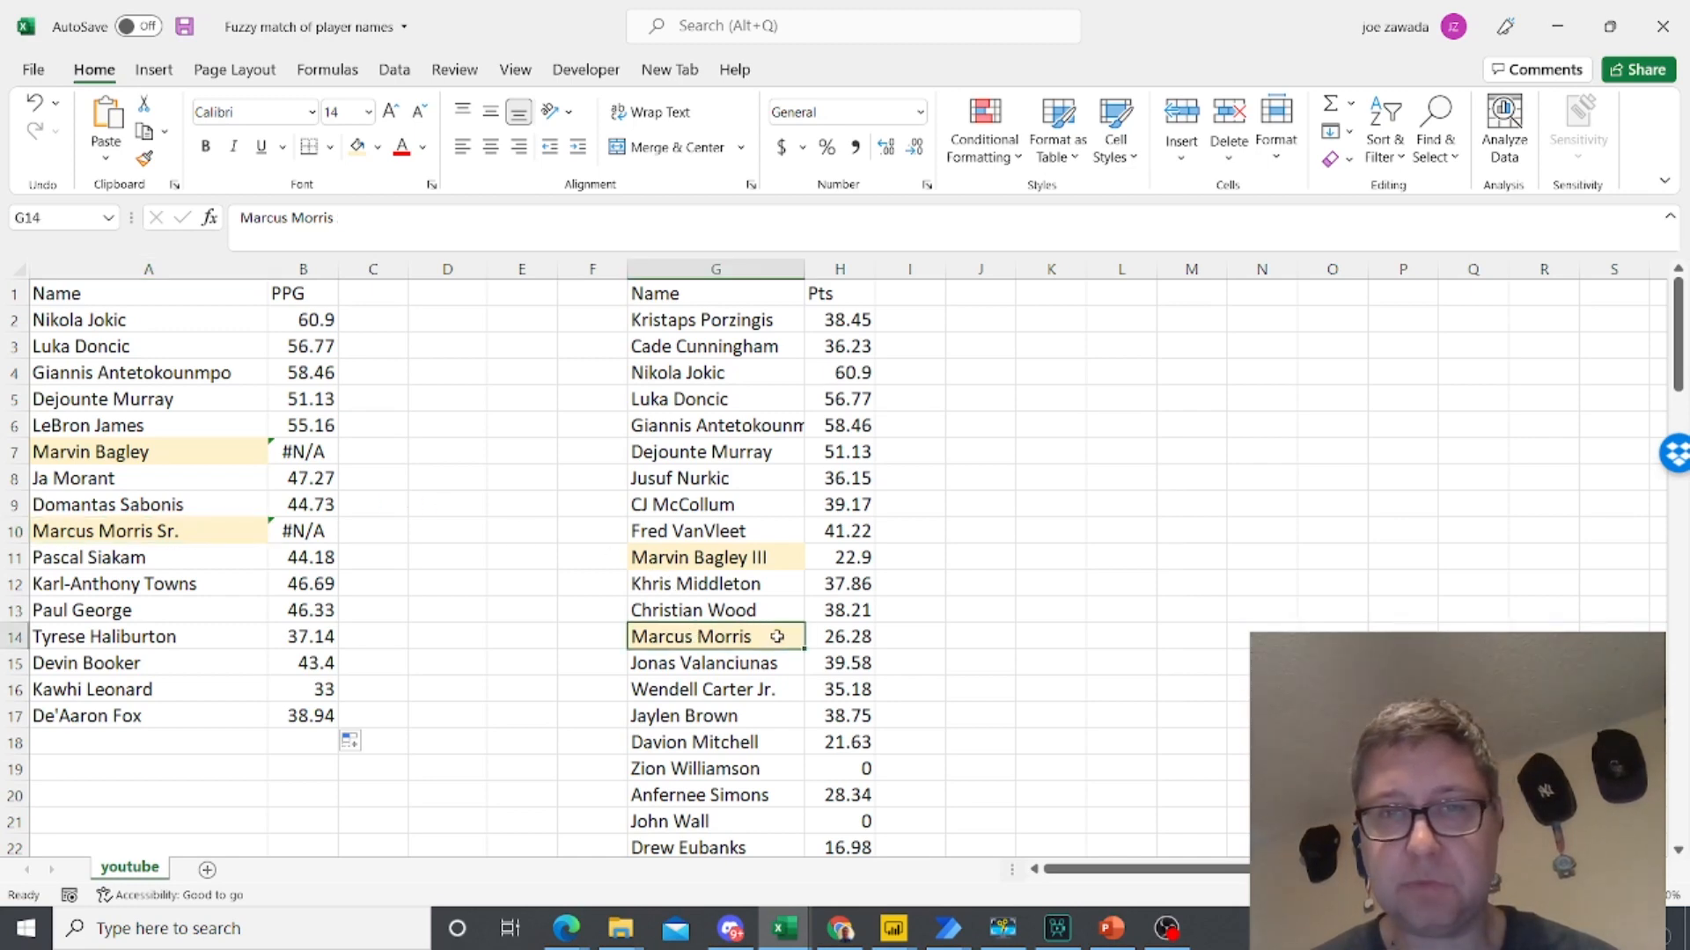
pyautogui.click(83, 525)
pyautogui.click(303, 539)
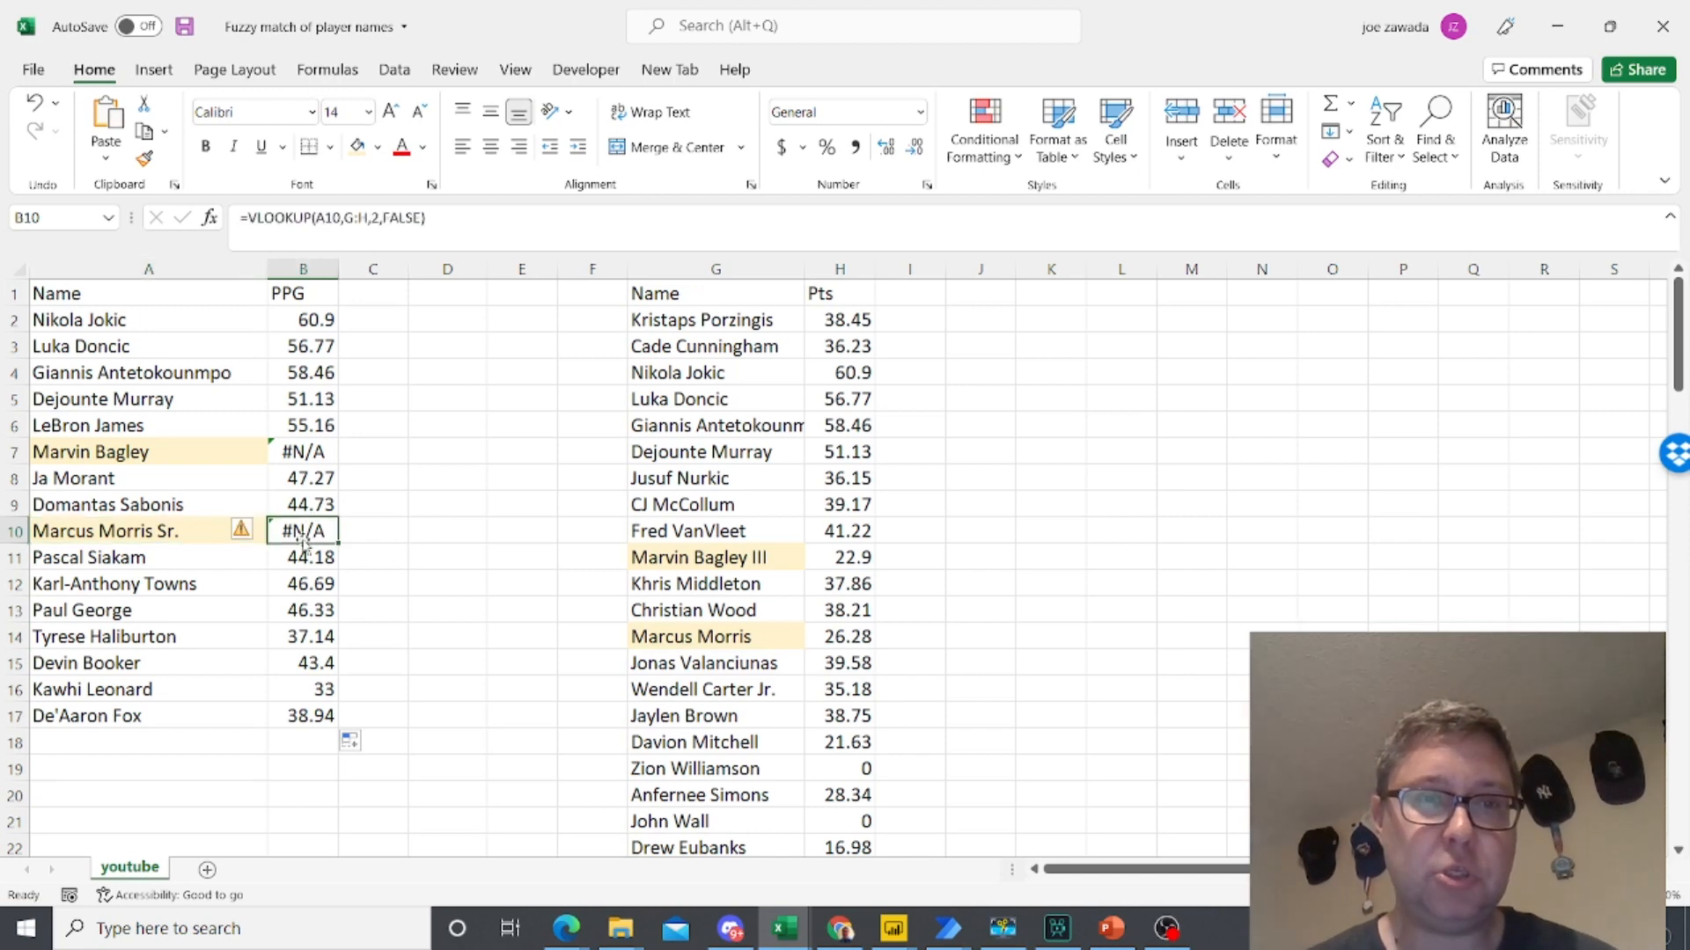
pyautogui.click(306, 456)
pyautogui.click(303, 530)
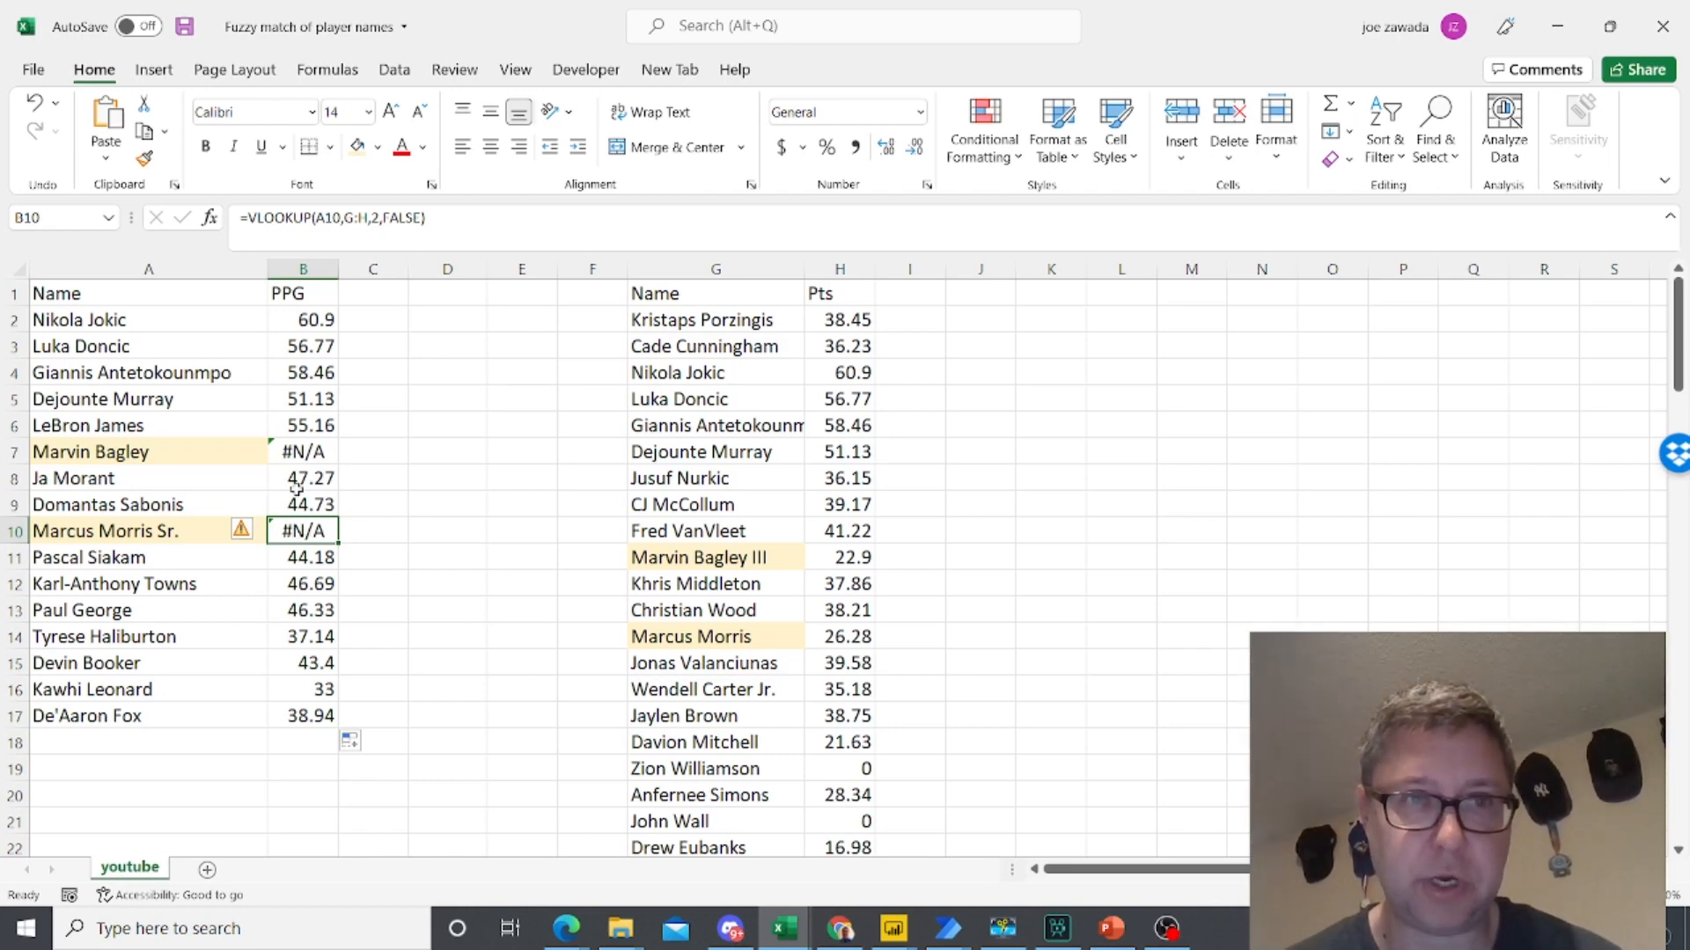
pyautogui.click(322, 319)
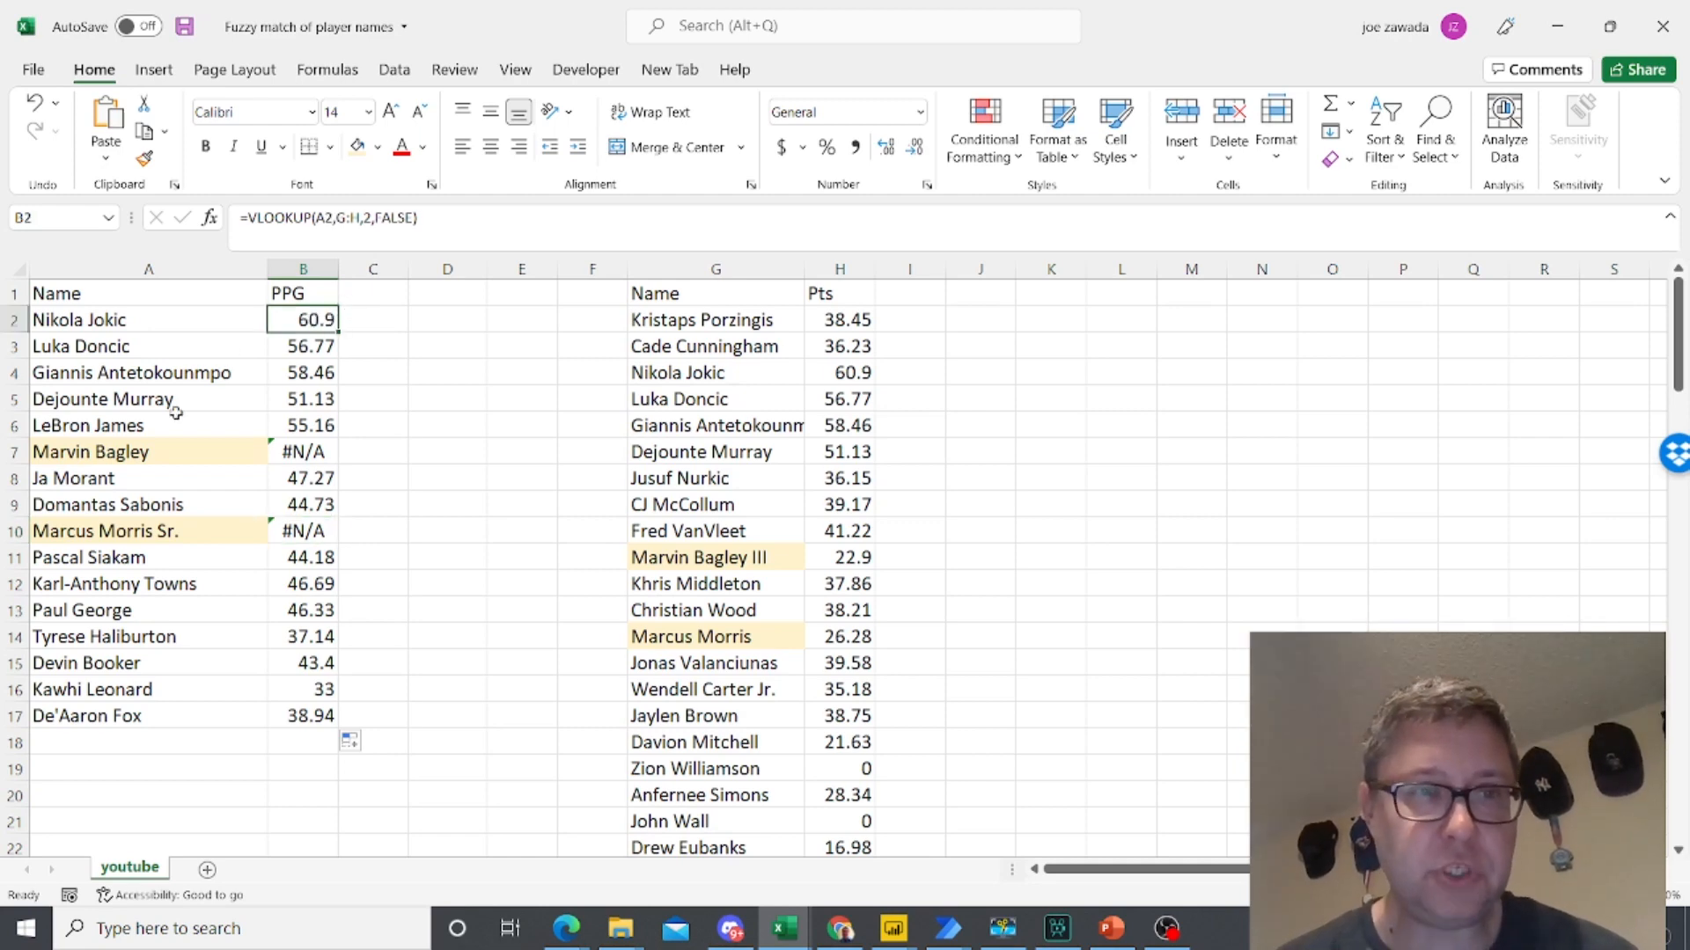
pyautogui.click(161, 452)
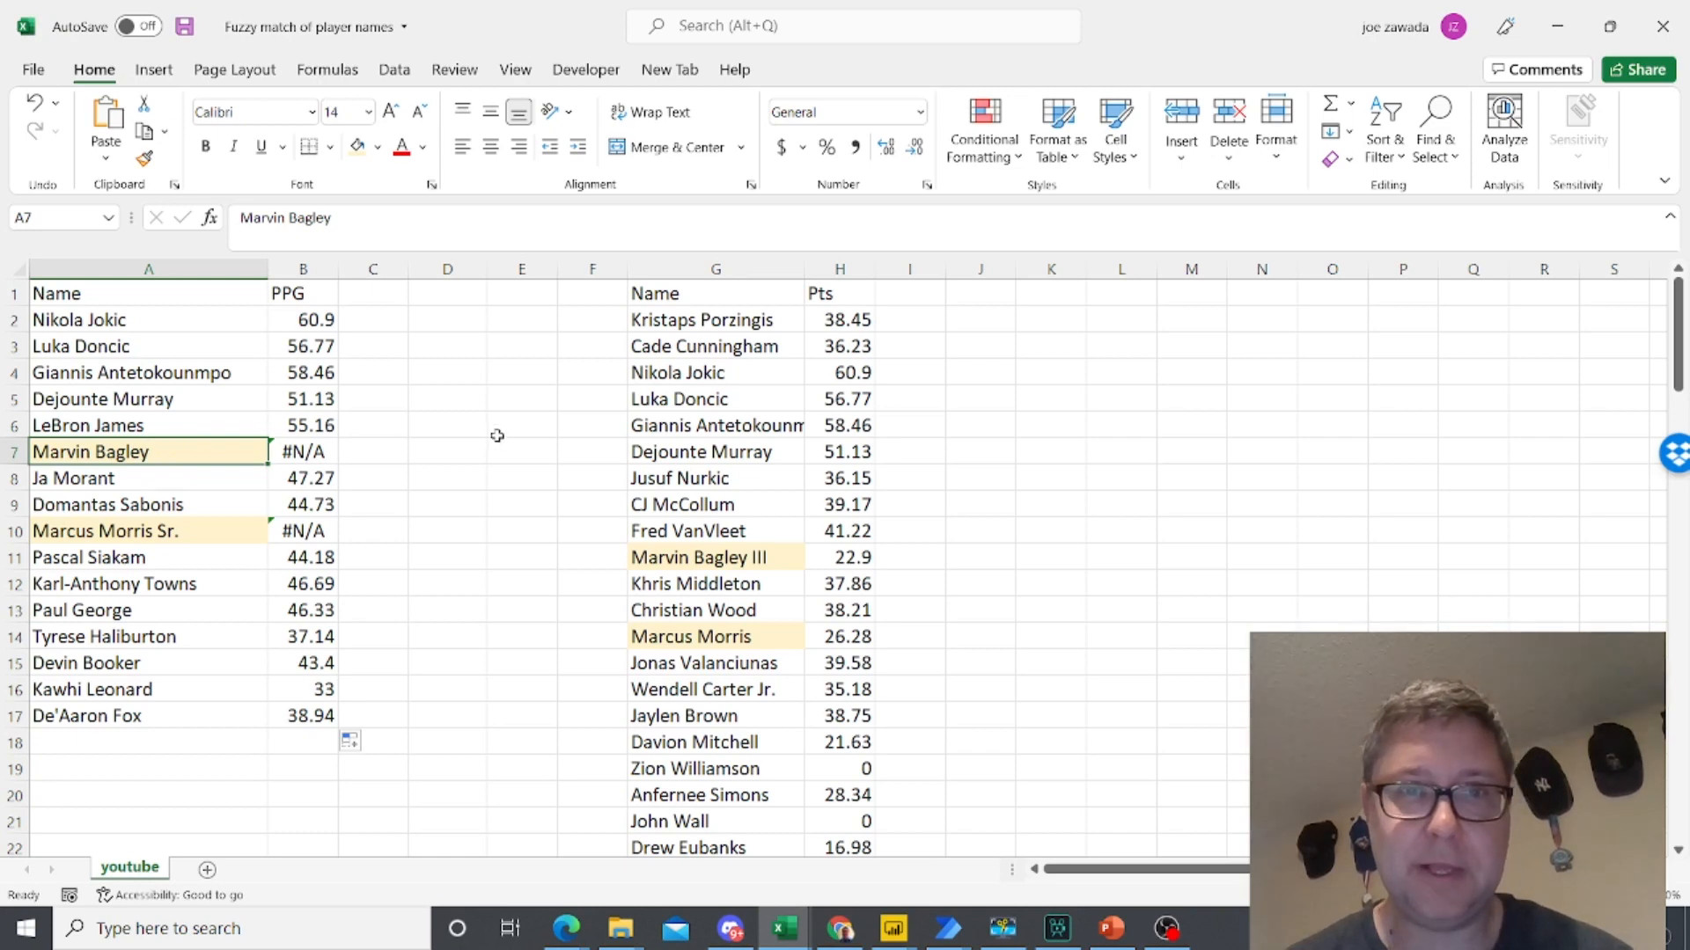
# - Enter =VLOOKUP("*"&A2&"*",G:H,2,FALSE) in C2 and fill the formula down to C18
pyautogui.click(371, 323)
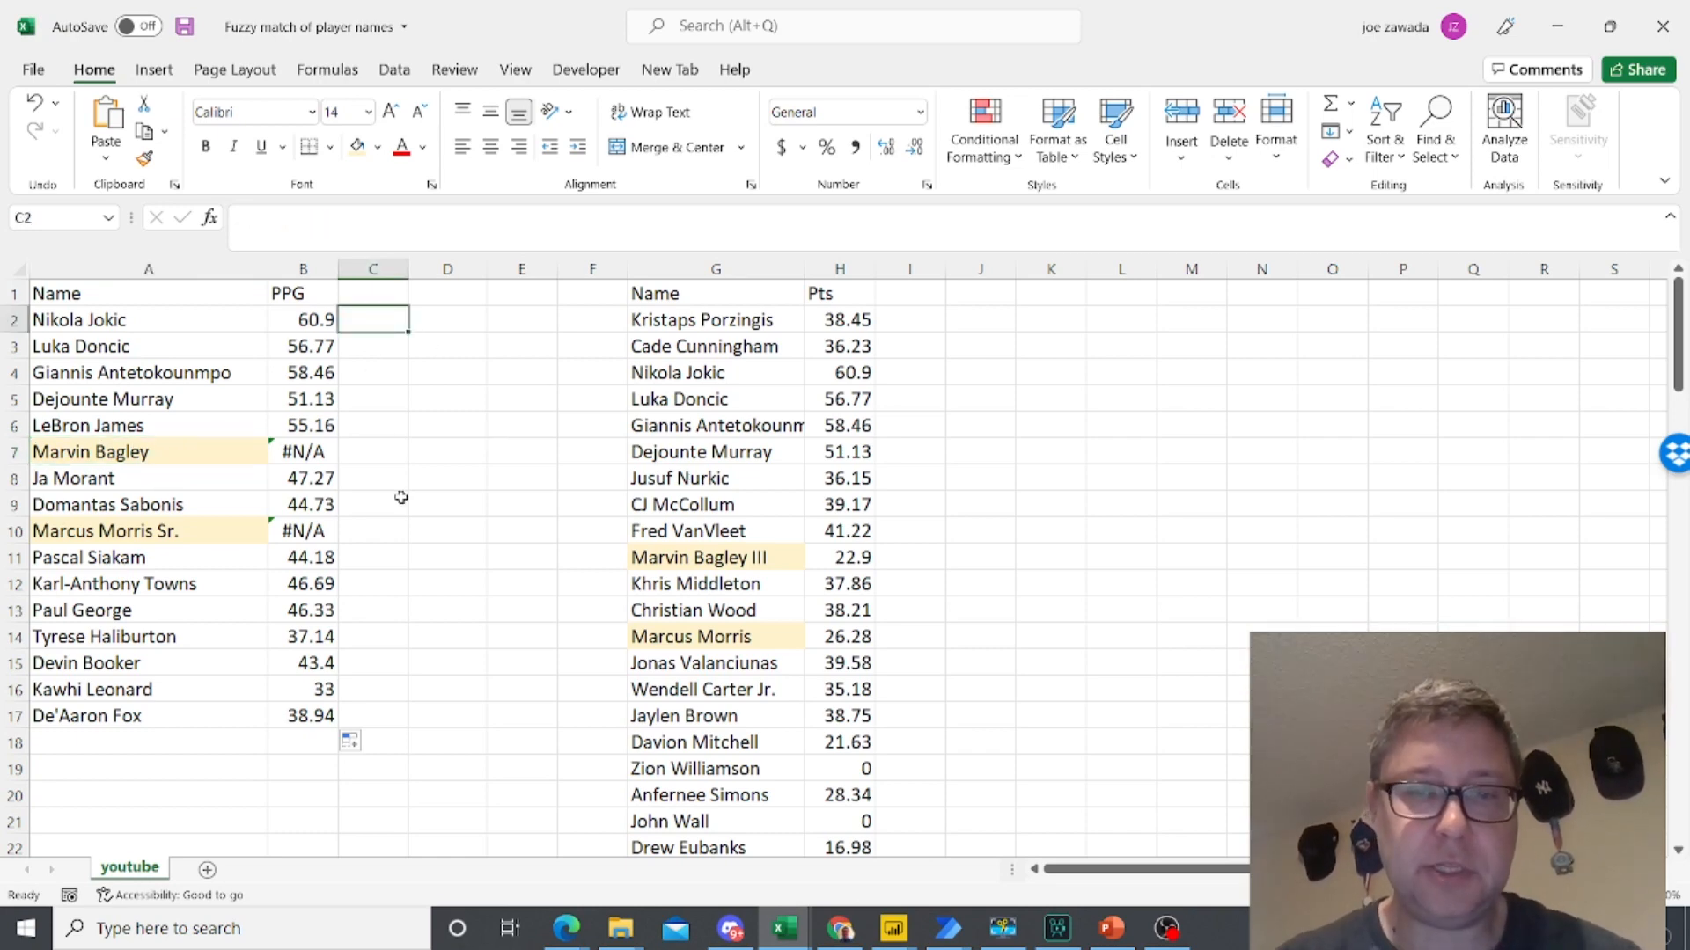
pyautogui.write('=vlookup(')
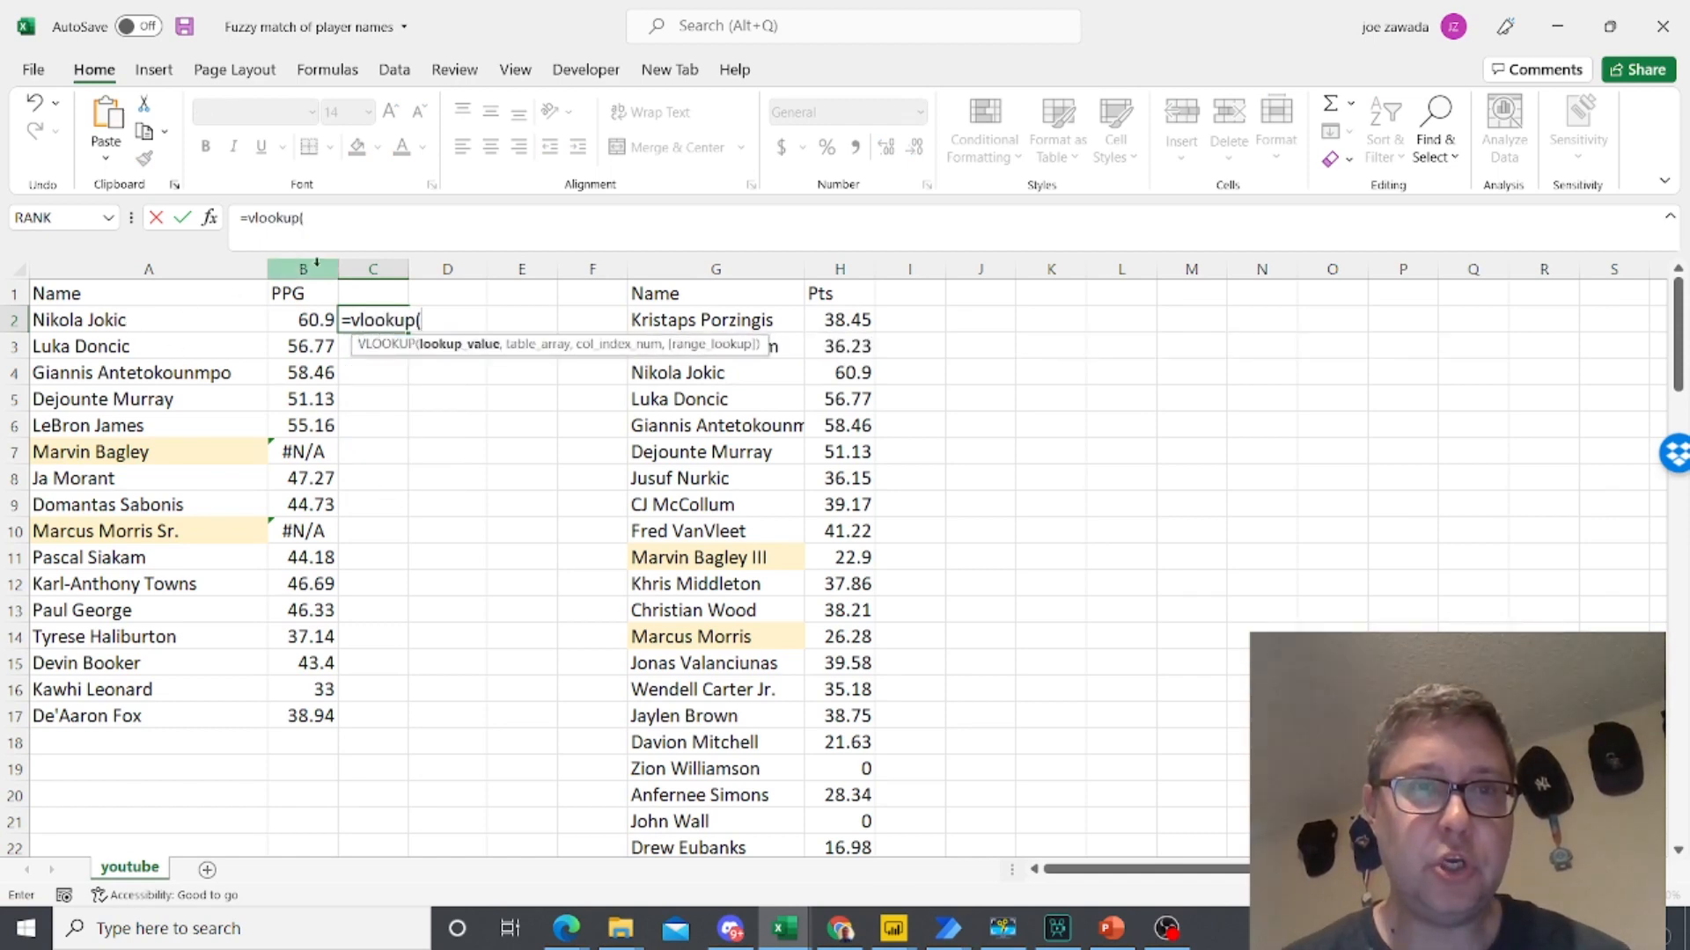
pyautogui.write('"*"')
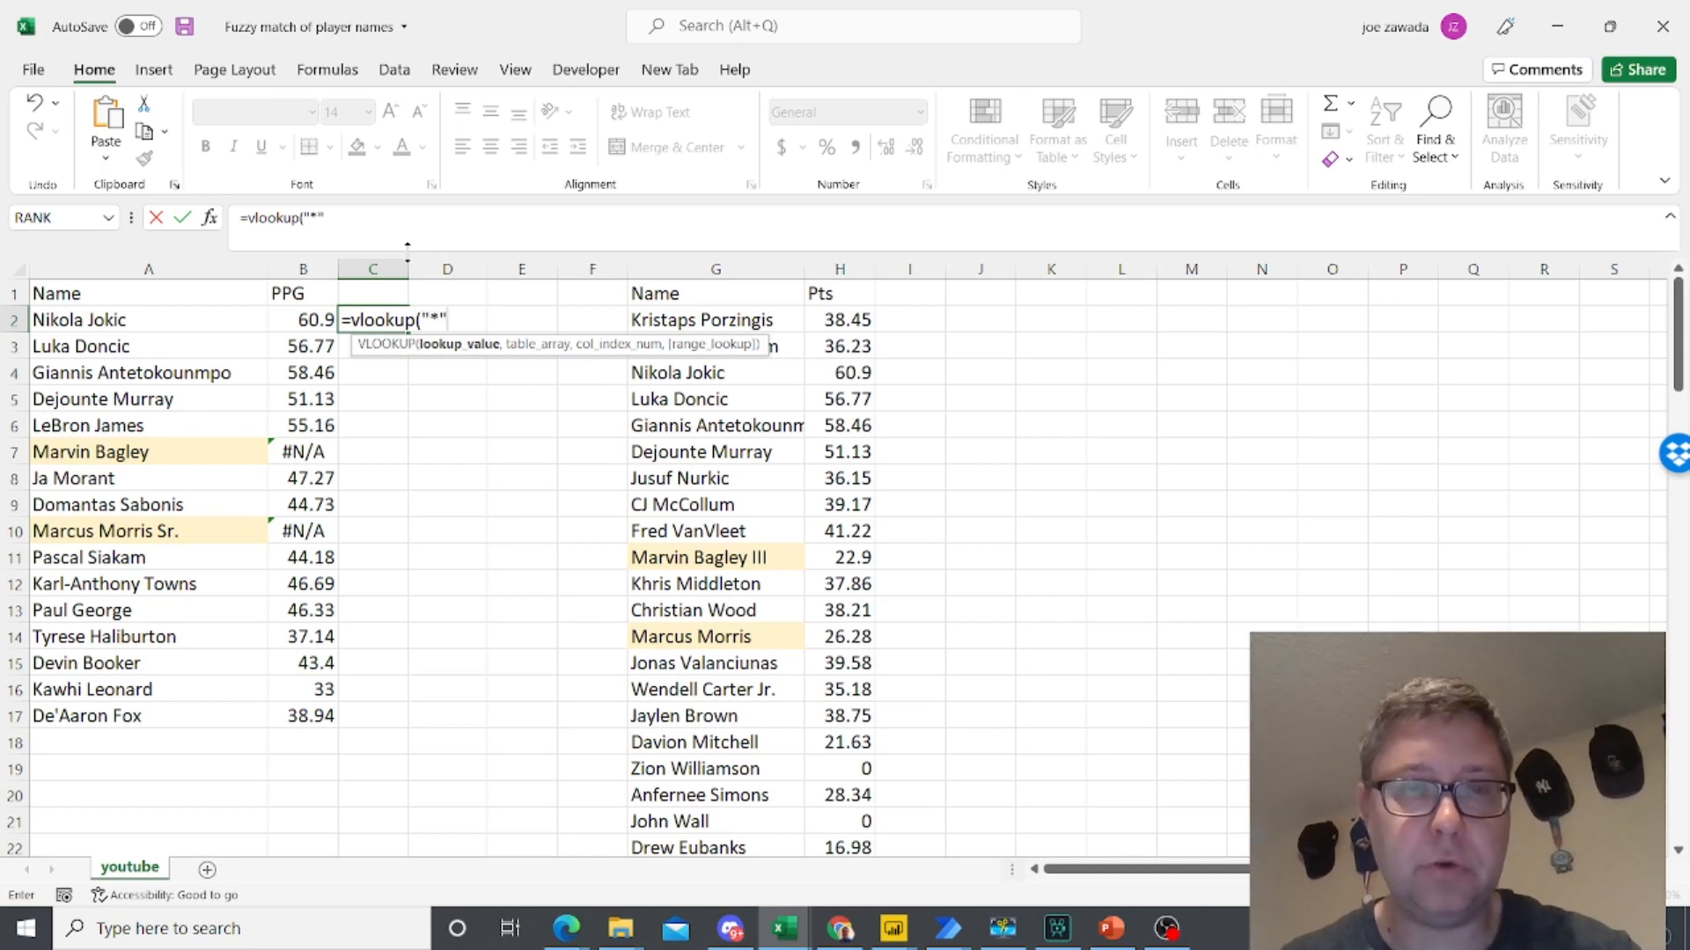
pyautogui.write('&')
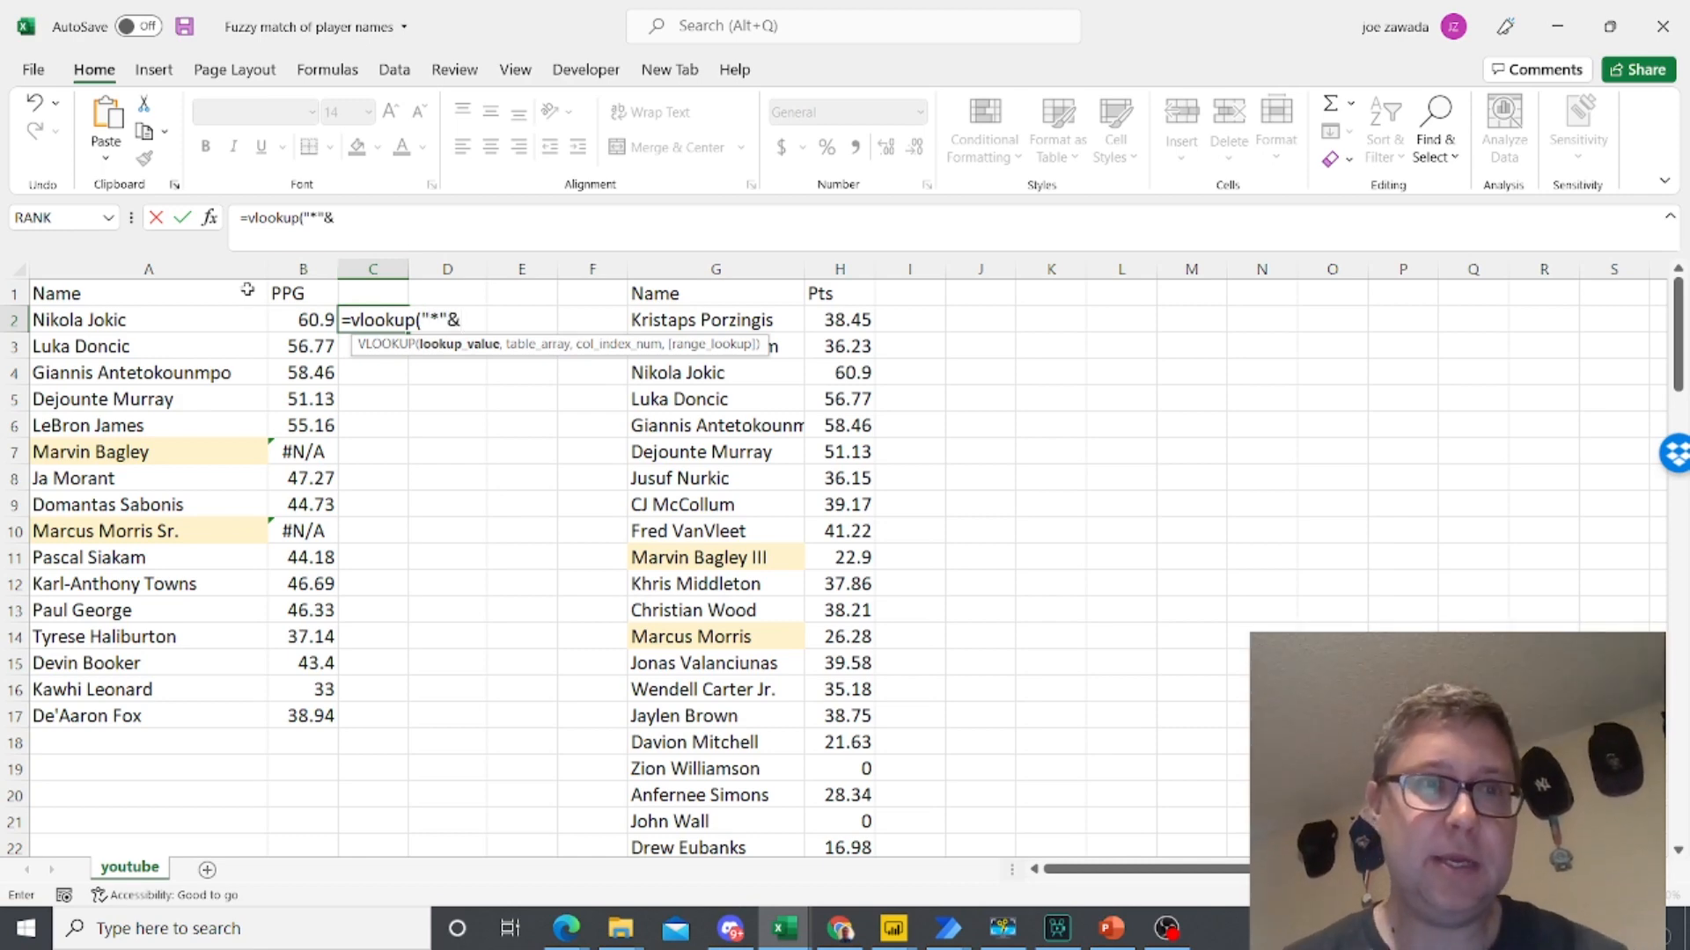
pyautogui.click(123, 322)
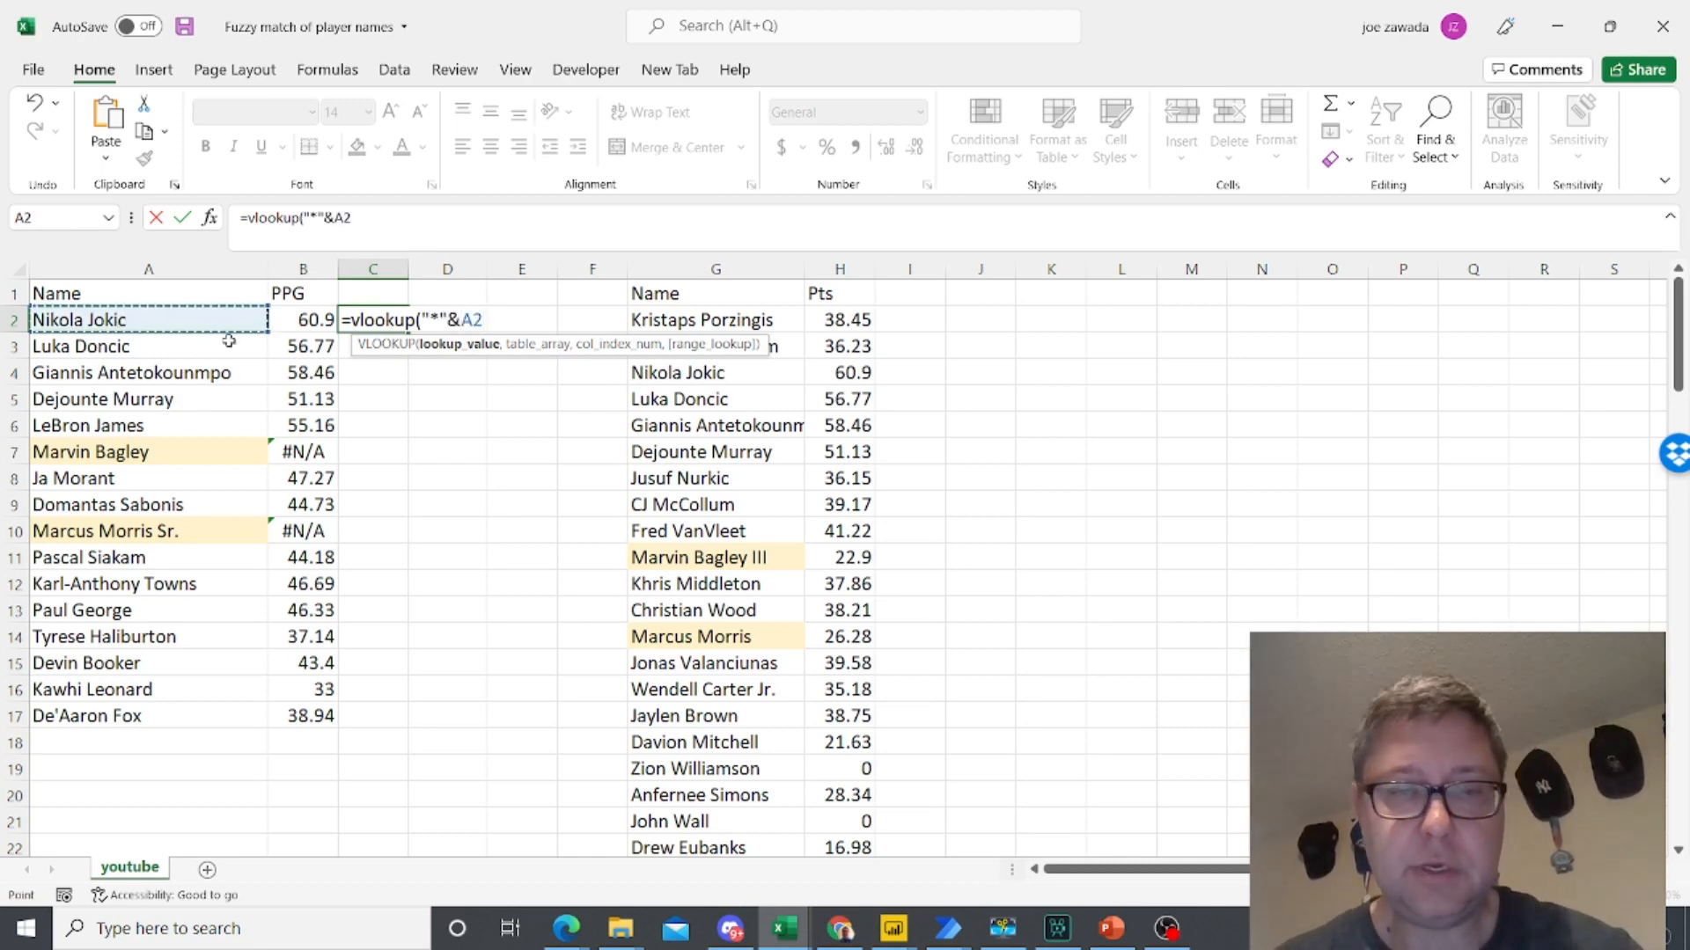
pyautogui.write('&"*"')
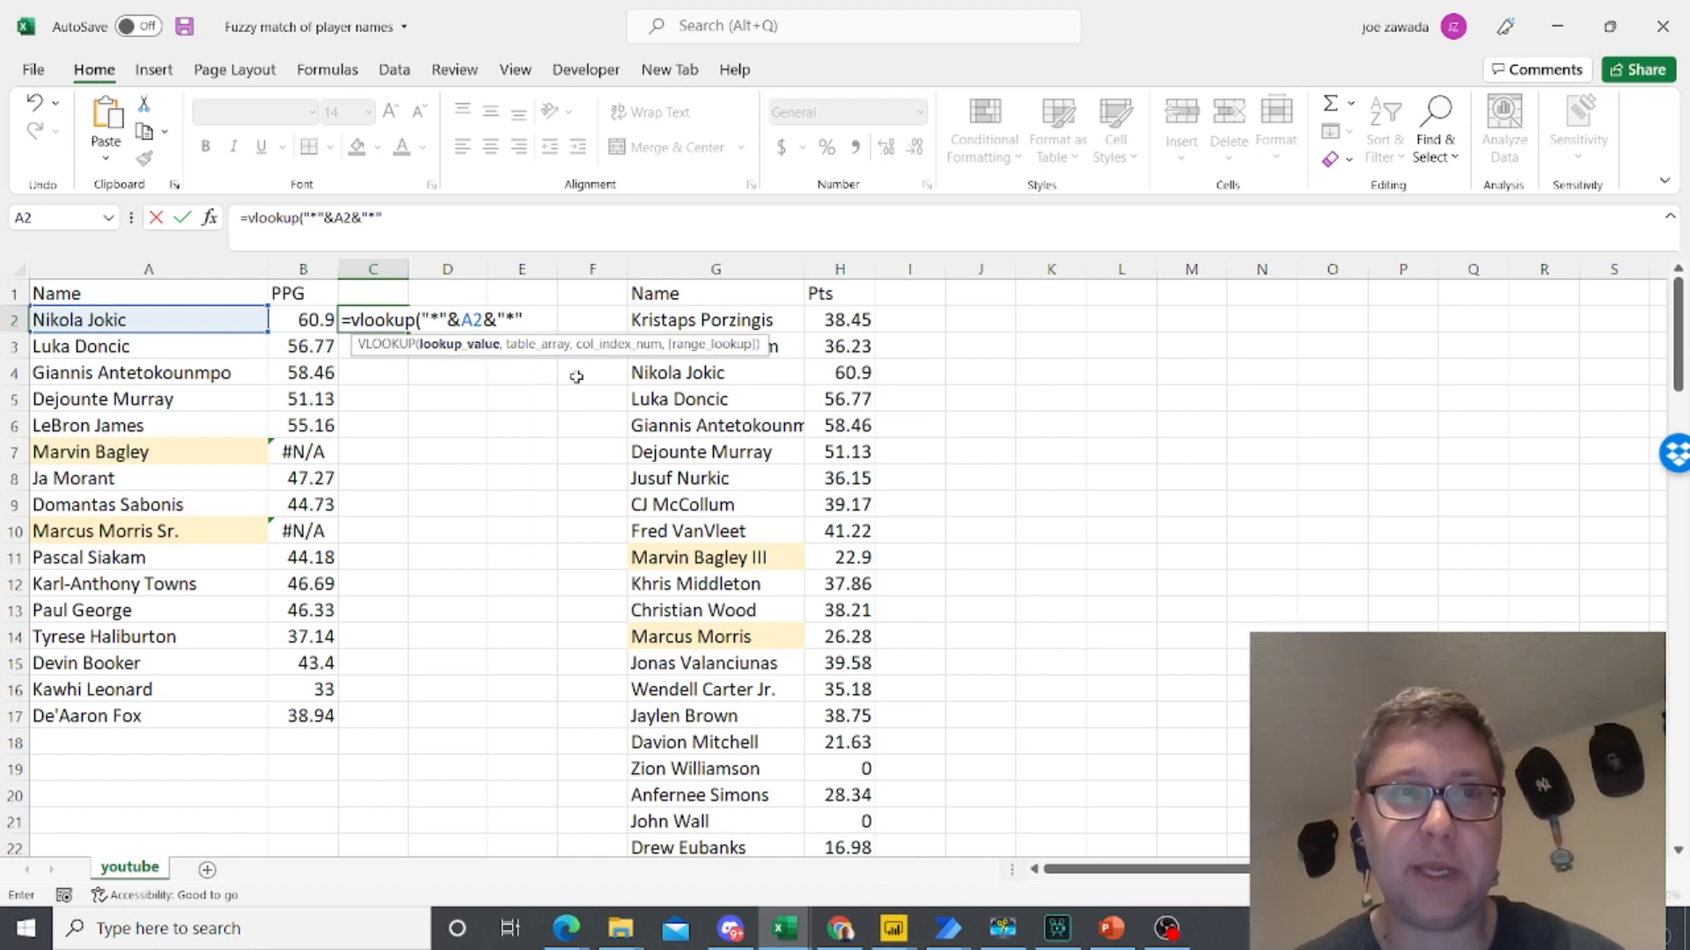
pyautogui.write(',')
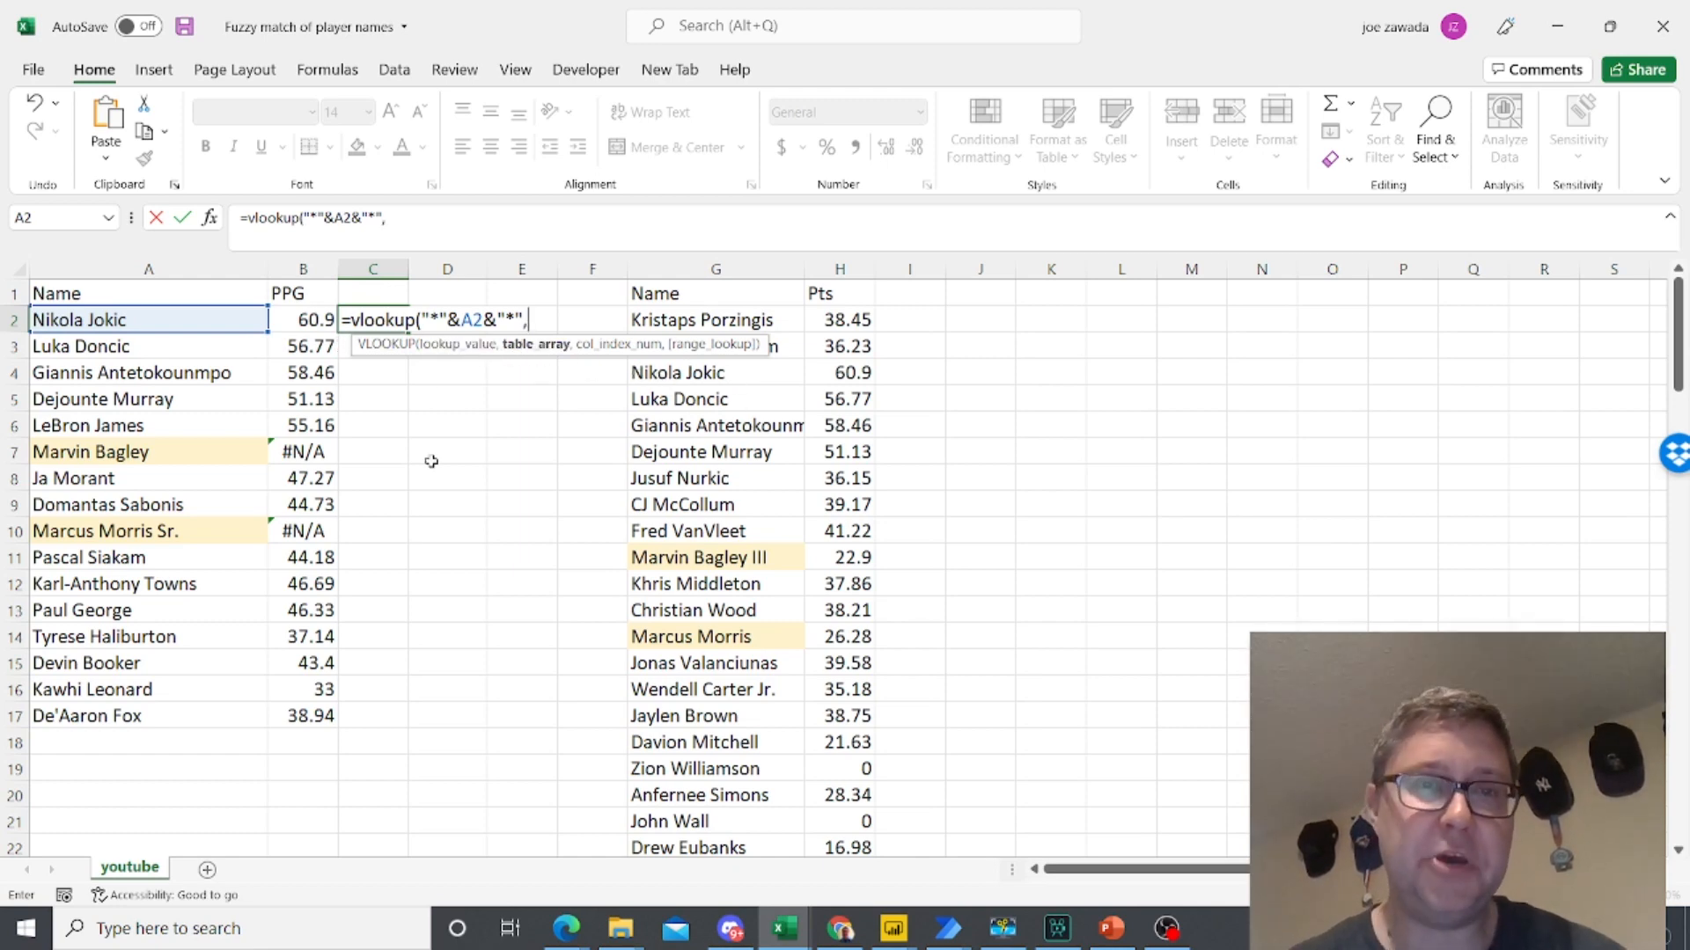
pyautogui.moveTo(683, 264); pyautogui.dragTo(836, 272)
pyautogui.write(',2,')
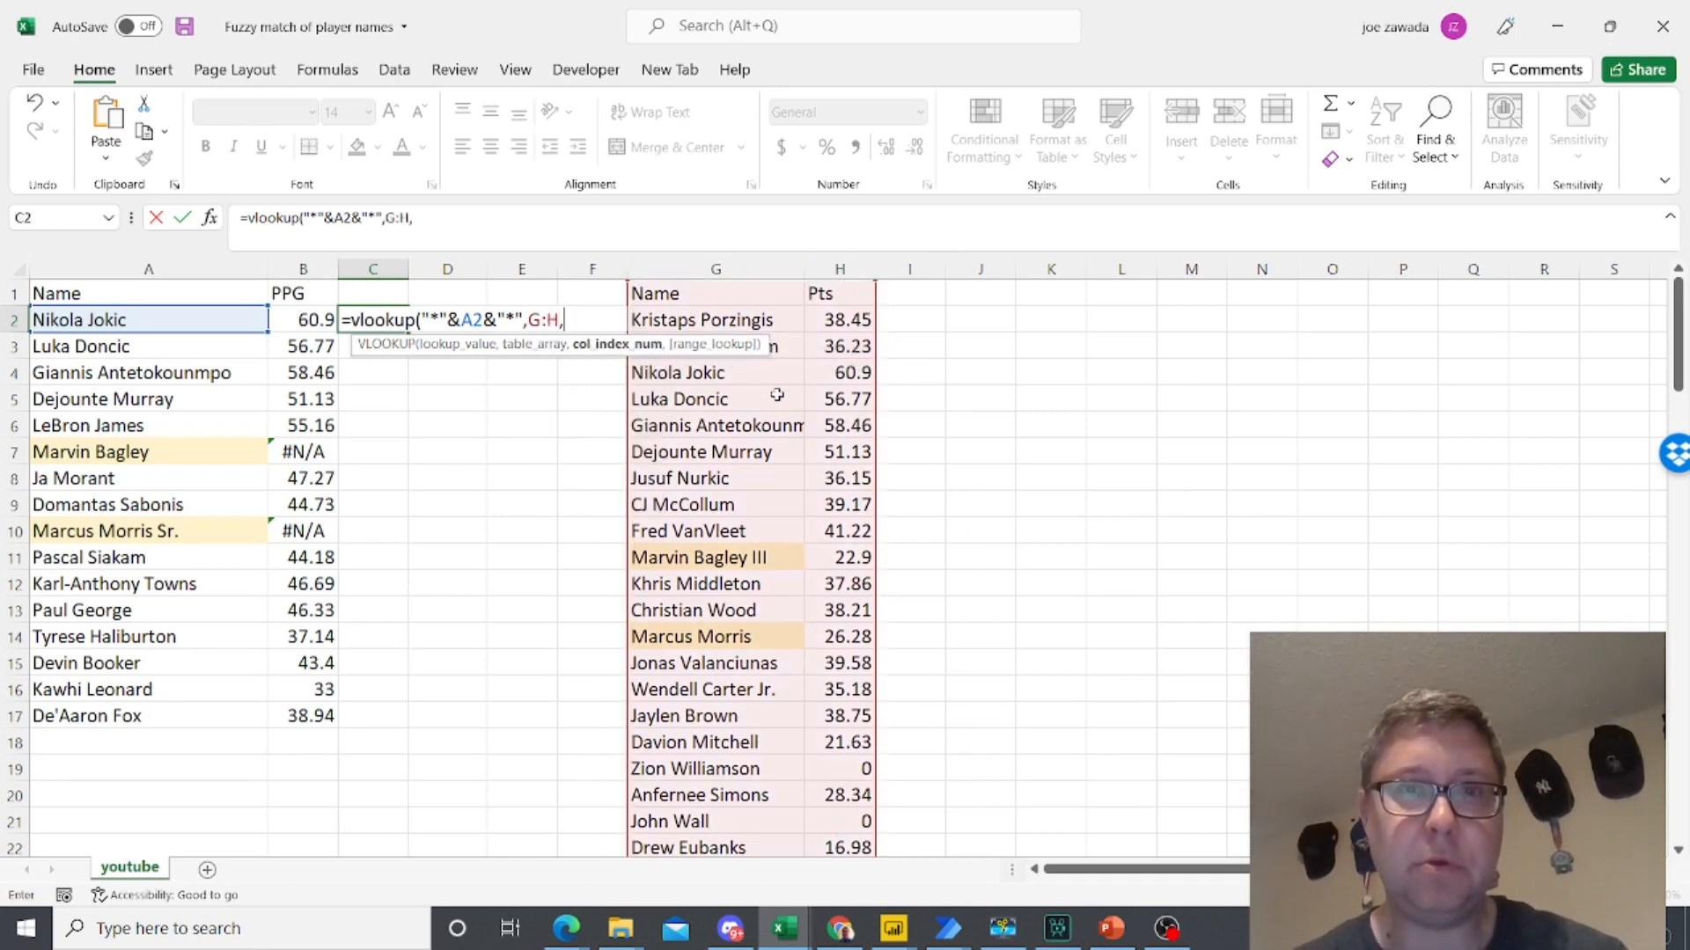
pyautogui.write('false')
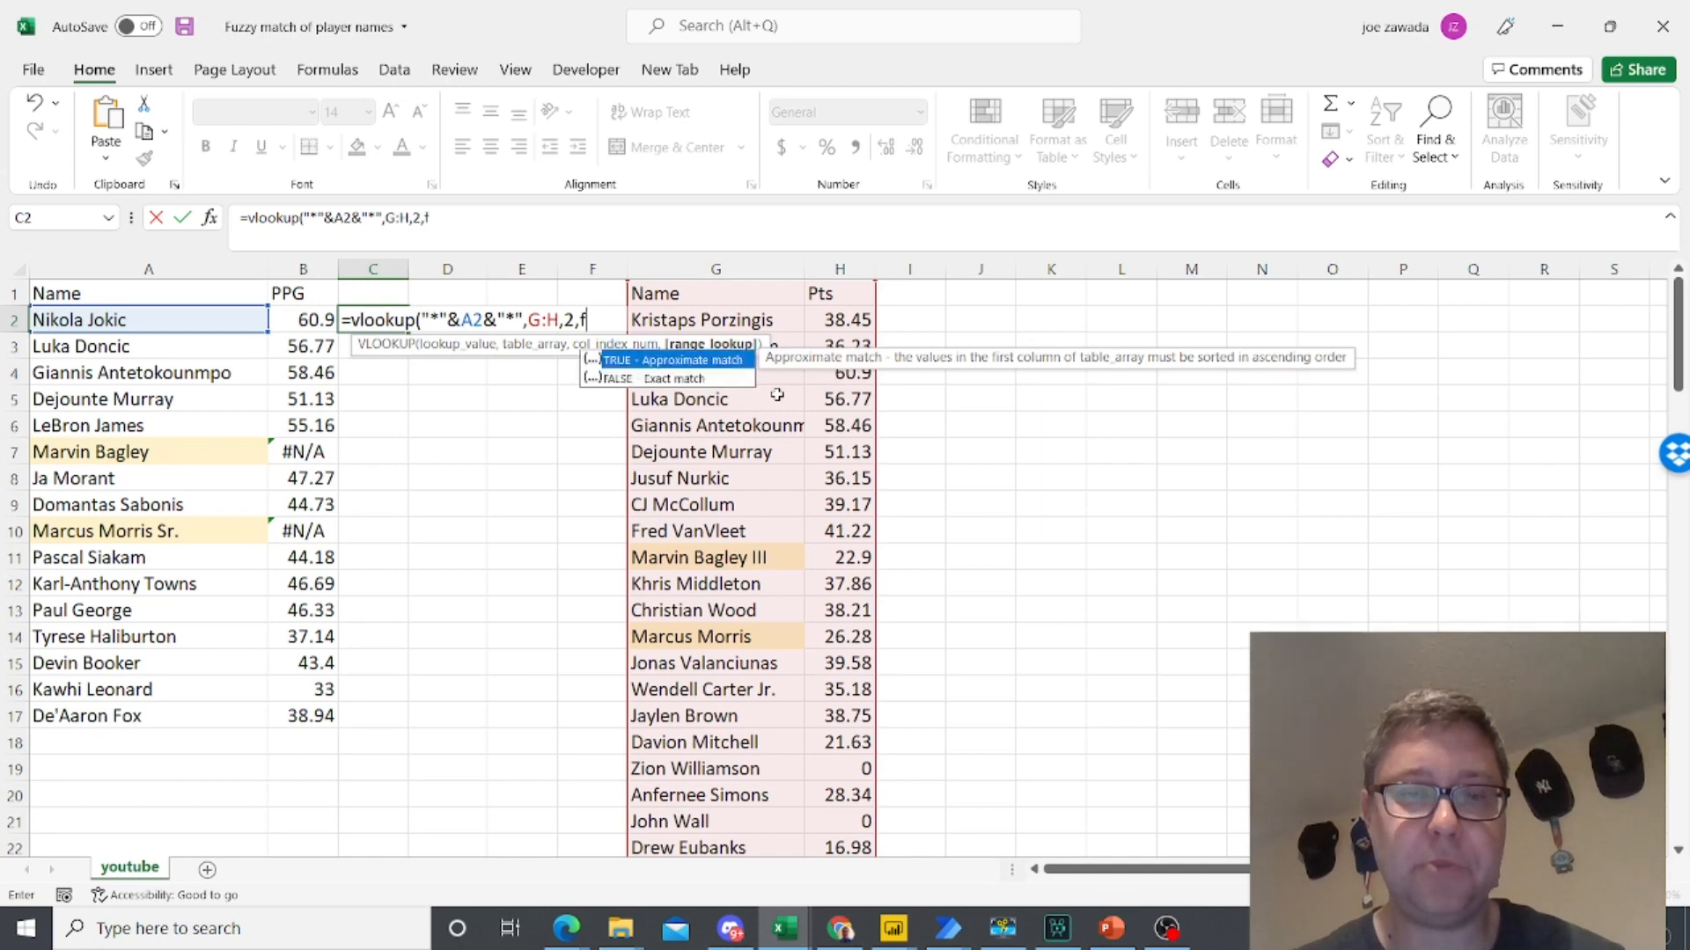
pyautogui.press('Return')
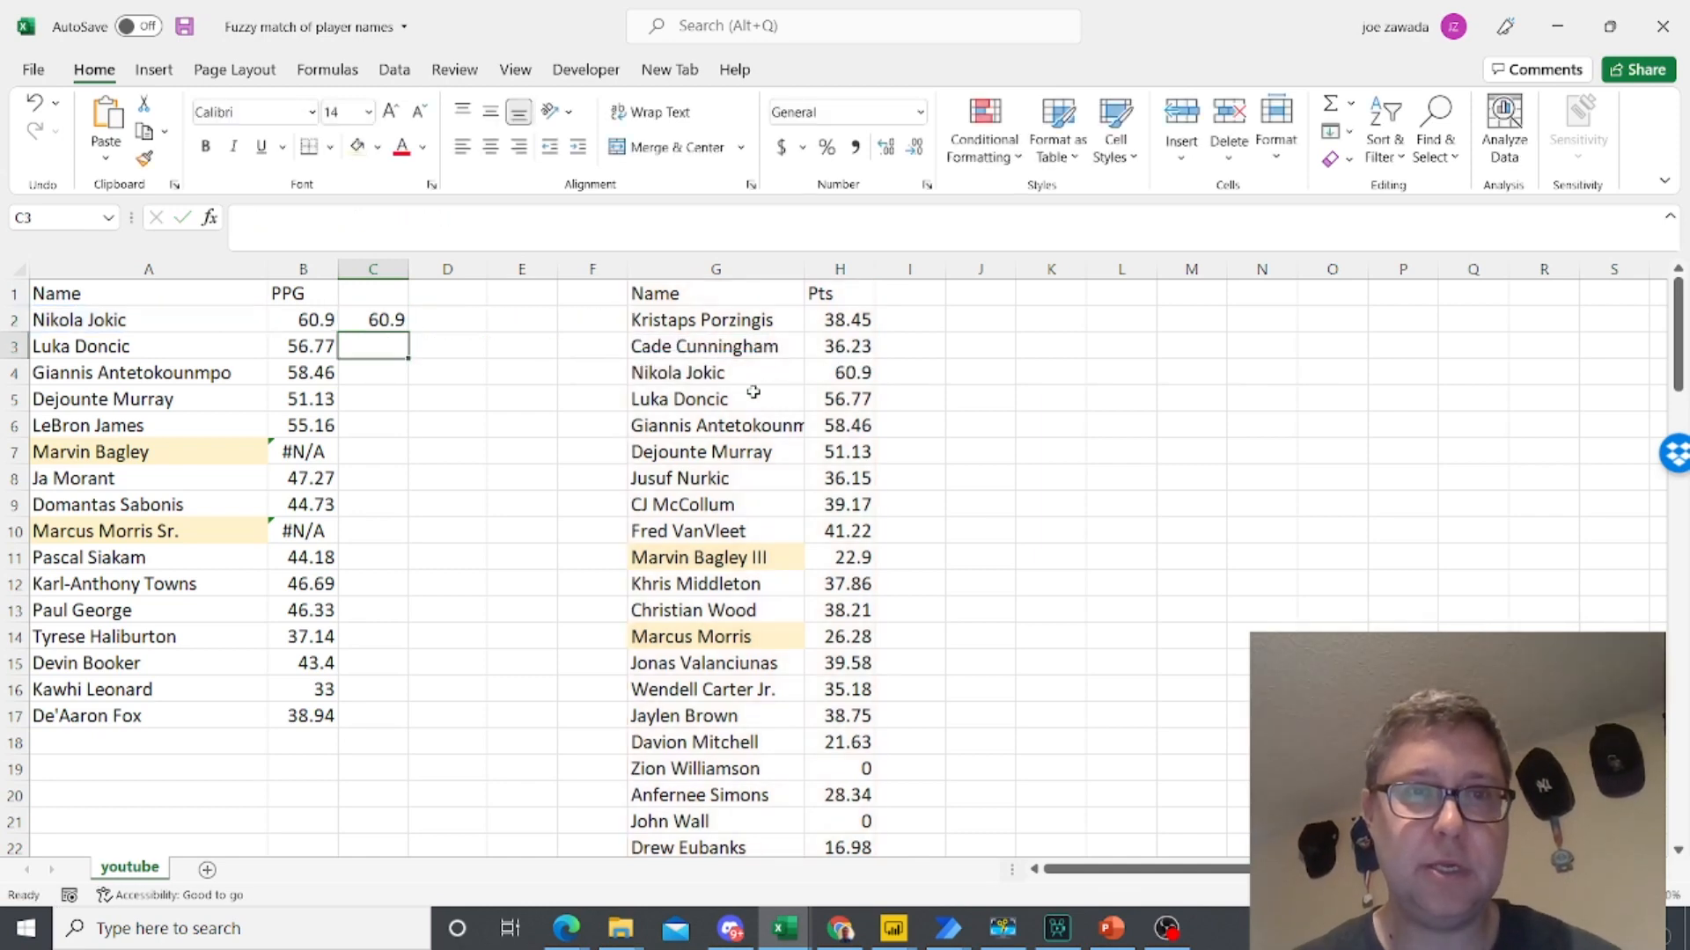
pyautogui.click(366, 324)
pyautogui.moveTo(409, 335); pyautogui.dragTo(410, 753)
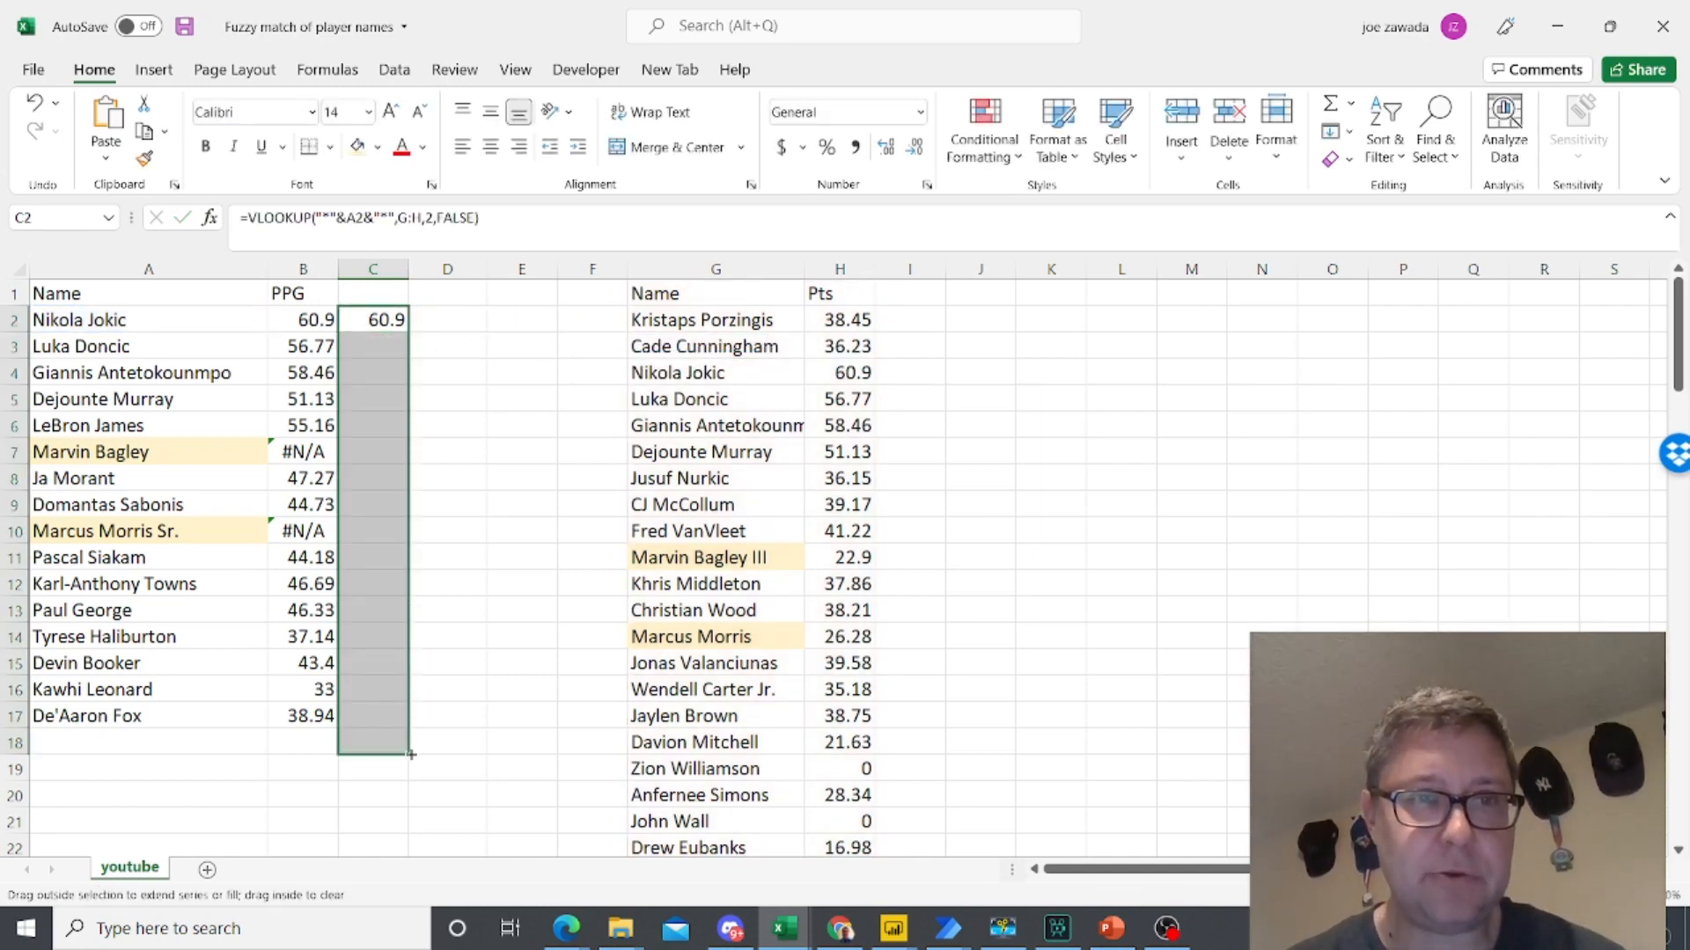
# - Check the wildcard lookup formula and result in C7 against the highlighted name in A7
pyautogui.click(365, 451)
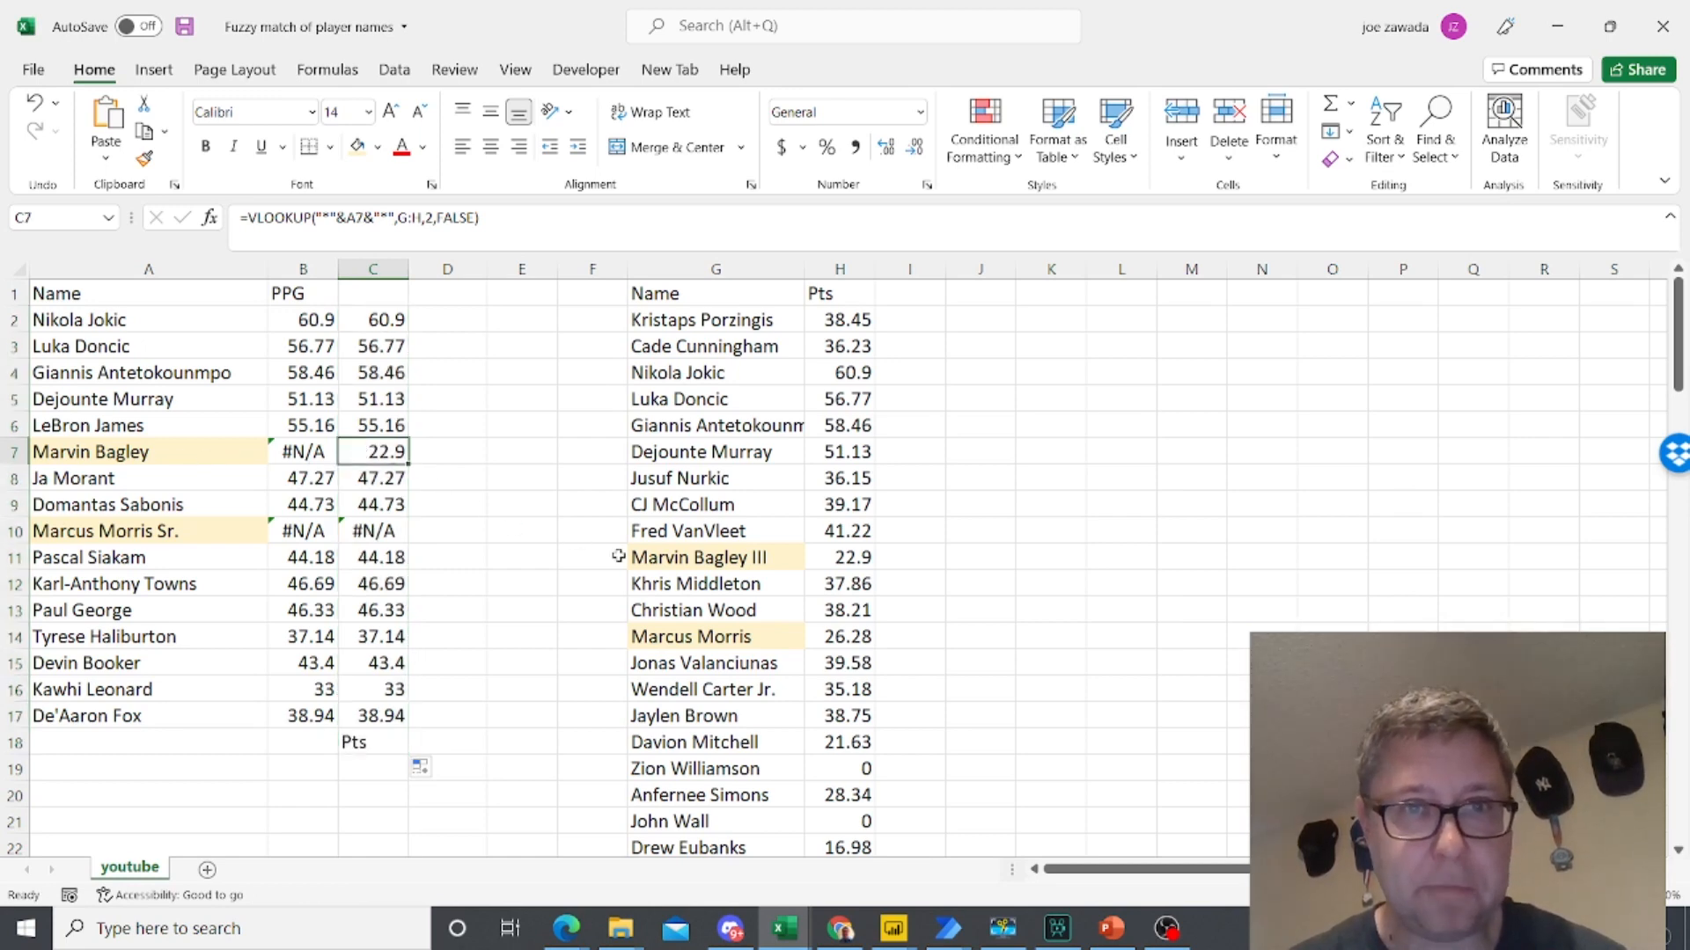
pyautogui.click(141, 455)
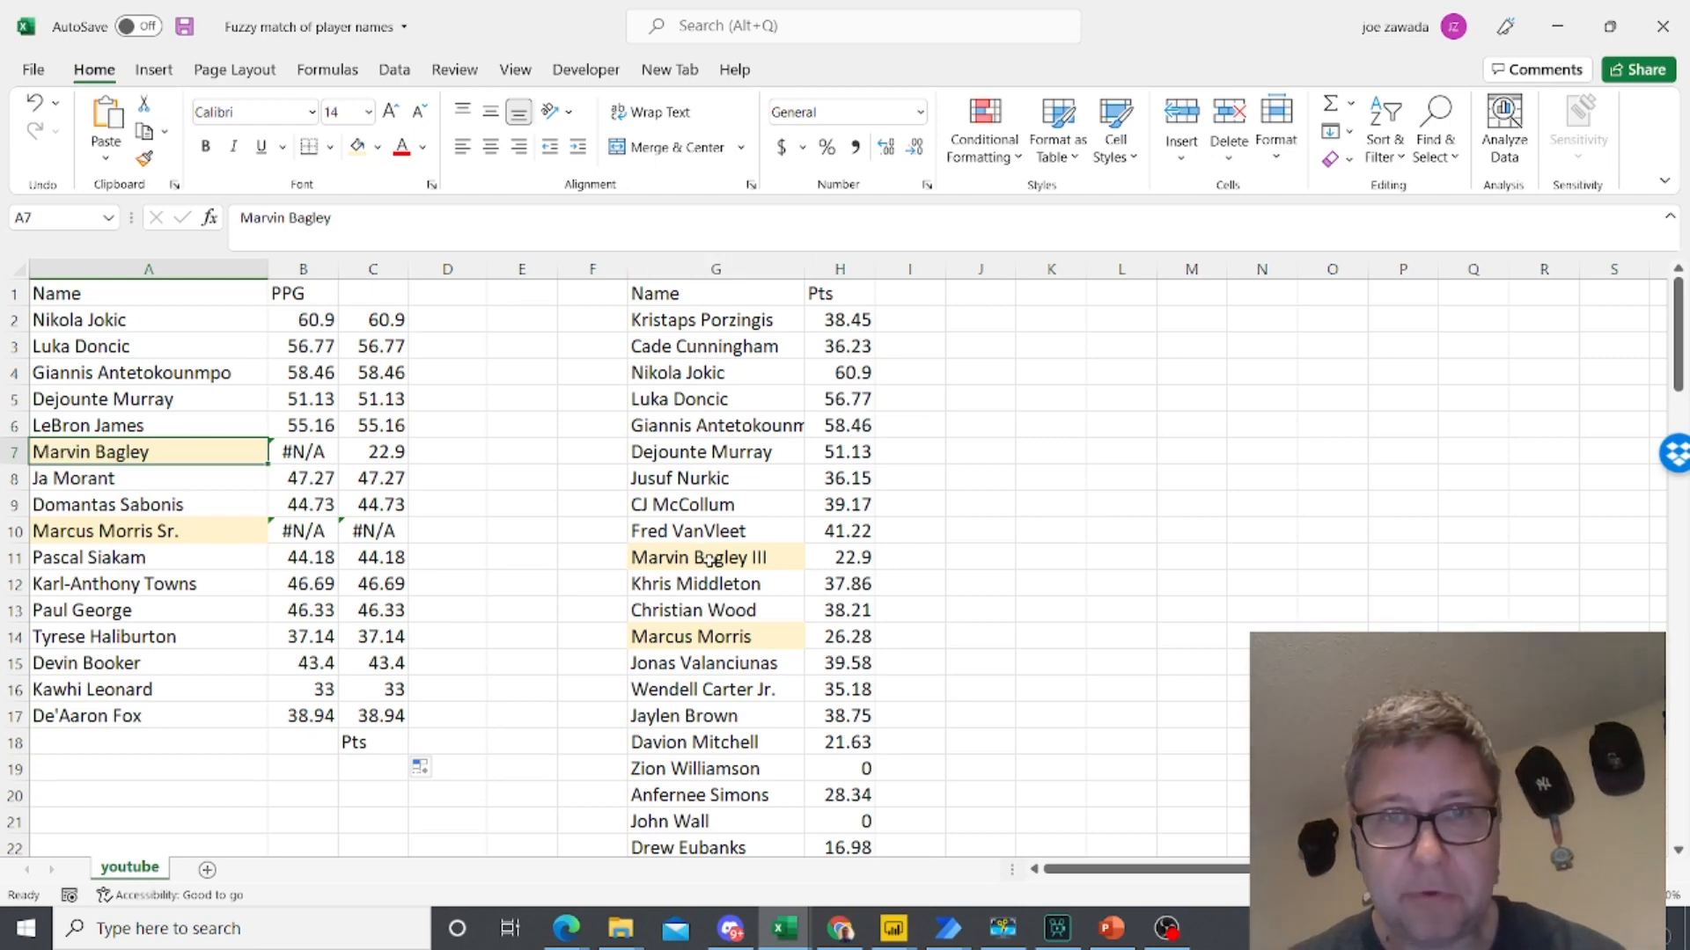
pyautogui.click(379, 450)
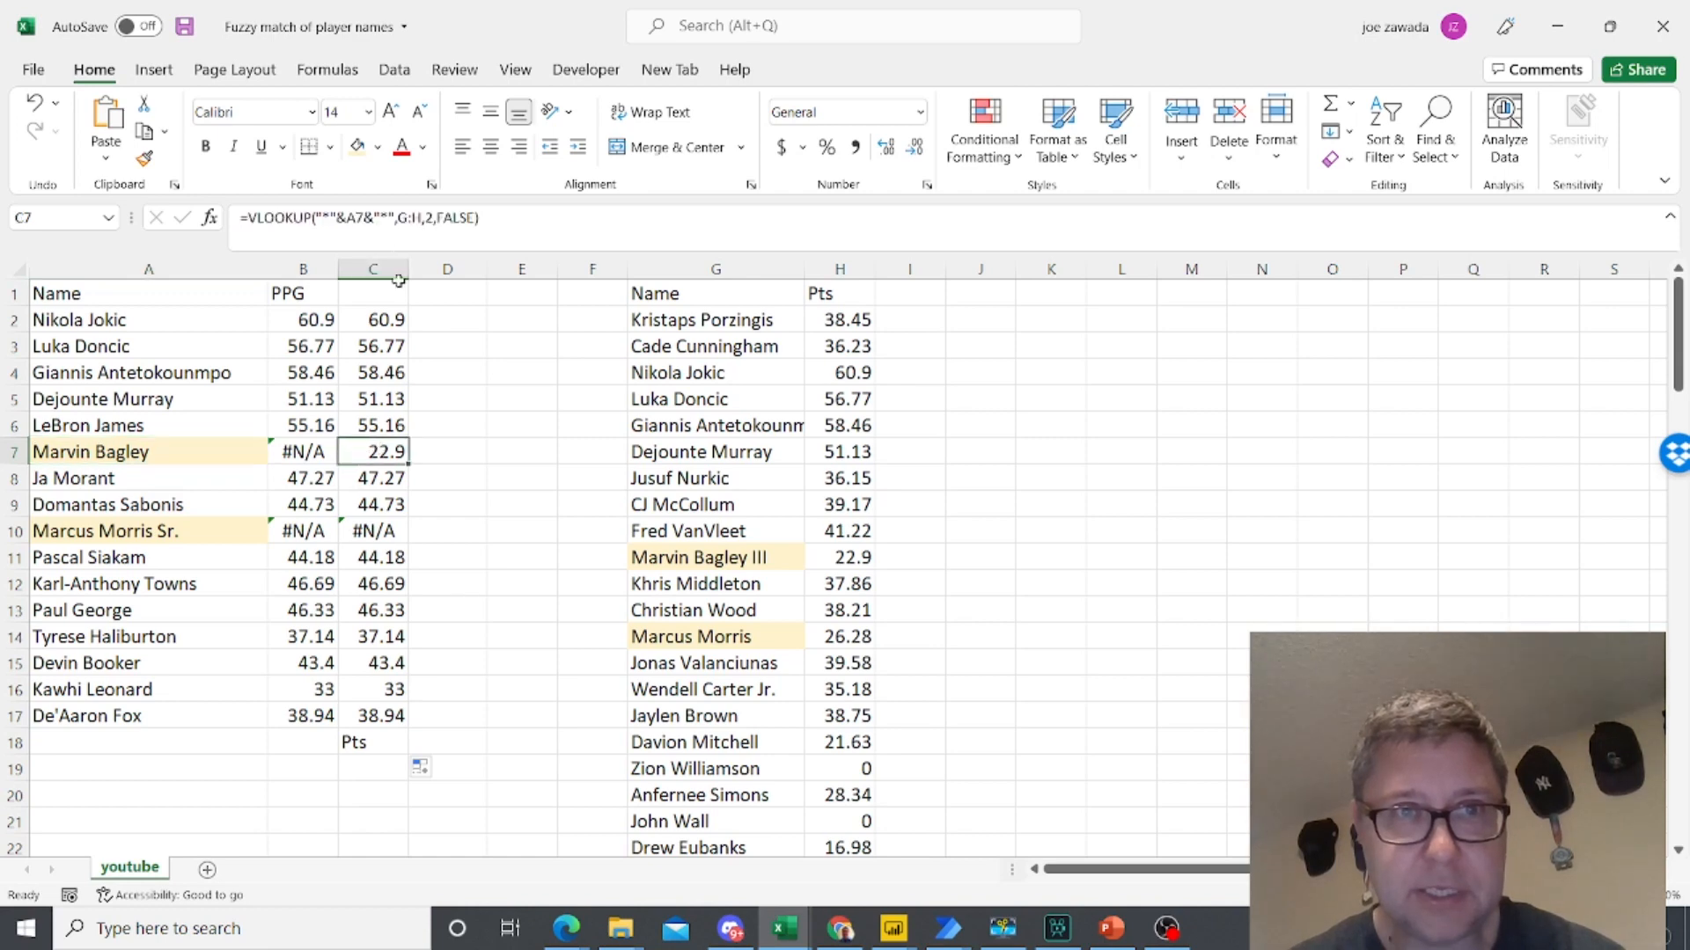
# - Add the prefix "Mr" before the highlighted player name in G11
pyautogui.click(727, 562)
pyautogui.click(242, 218)
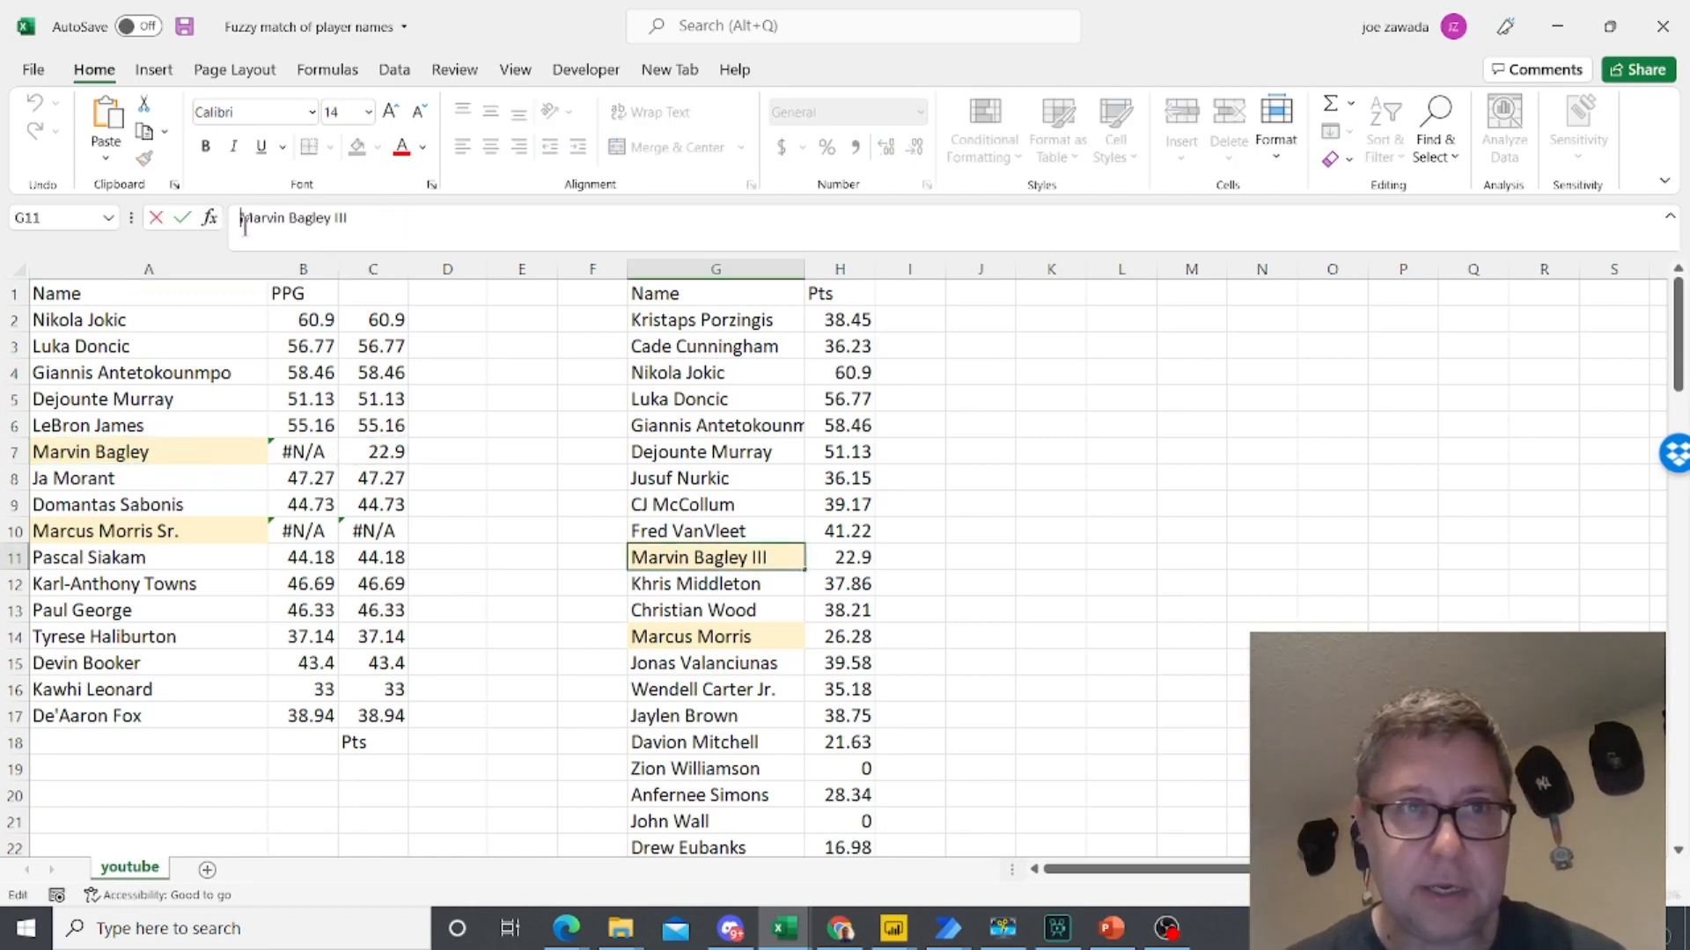
pyautogui.write('Mr')
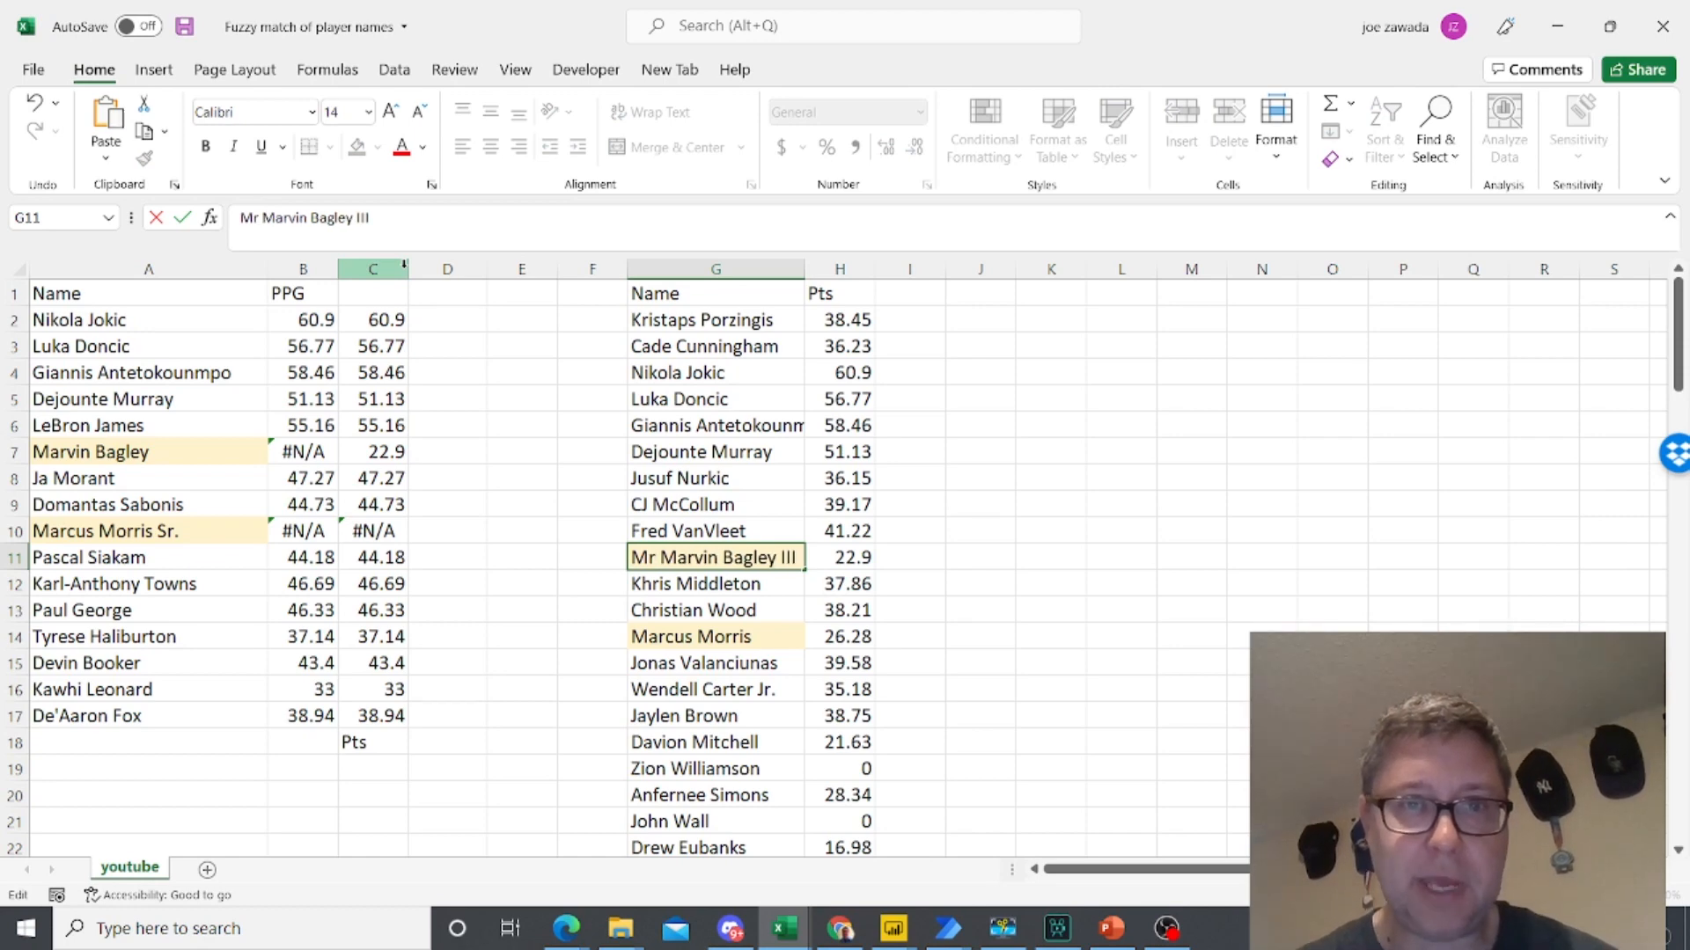
pyautogui.press('Return')
# - Compare the lookup result in C7 with the points in H11, and review the highlighted name in A10
pyautogui.click(380, 451)
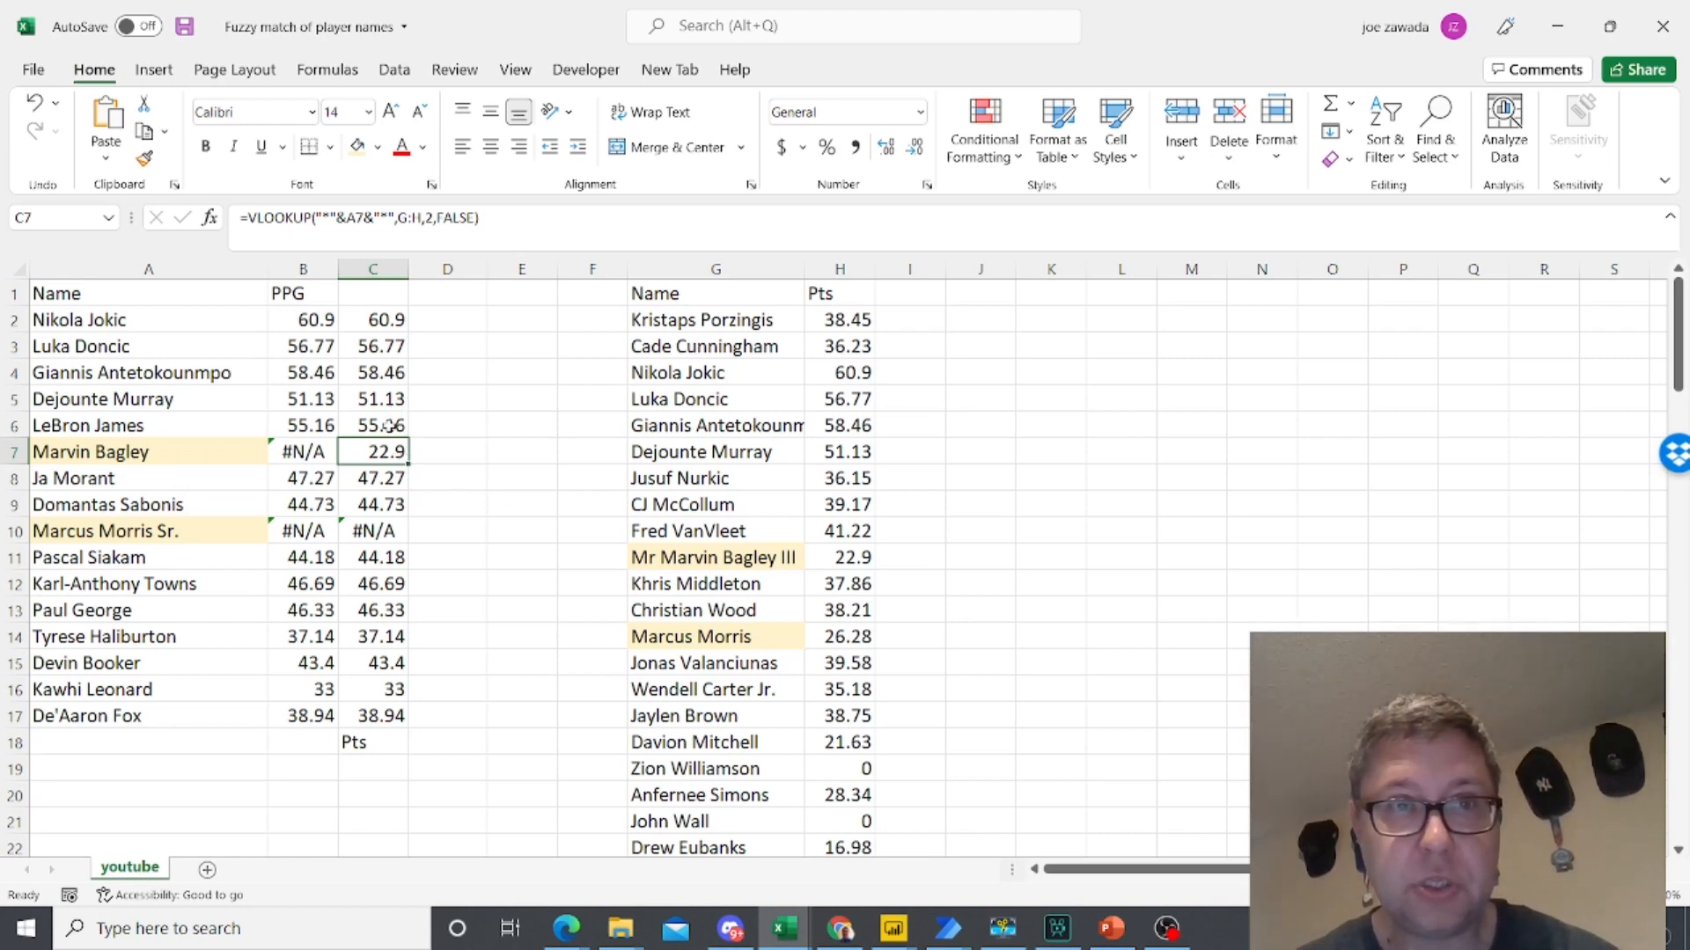
pyautogui.click(834, 561)
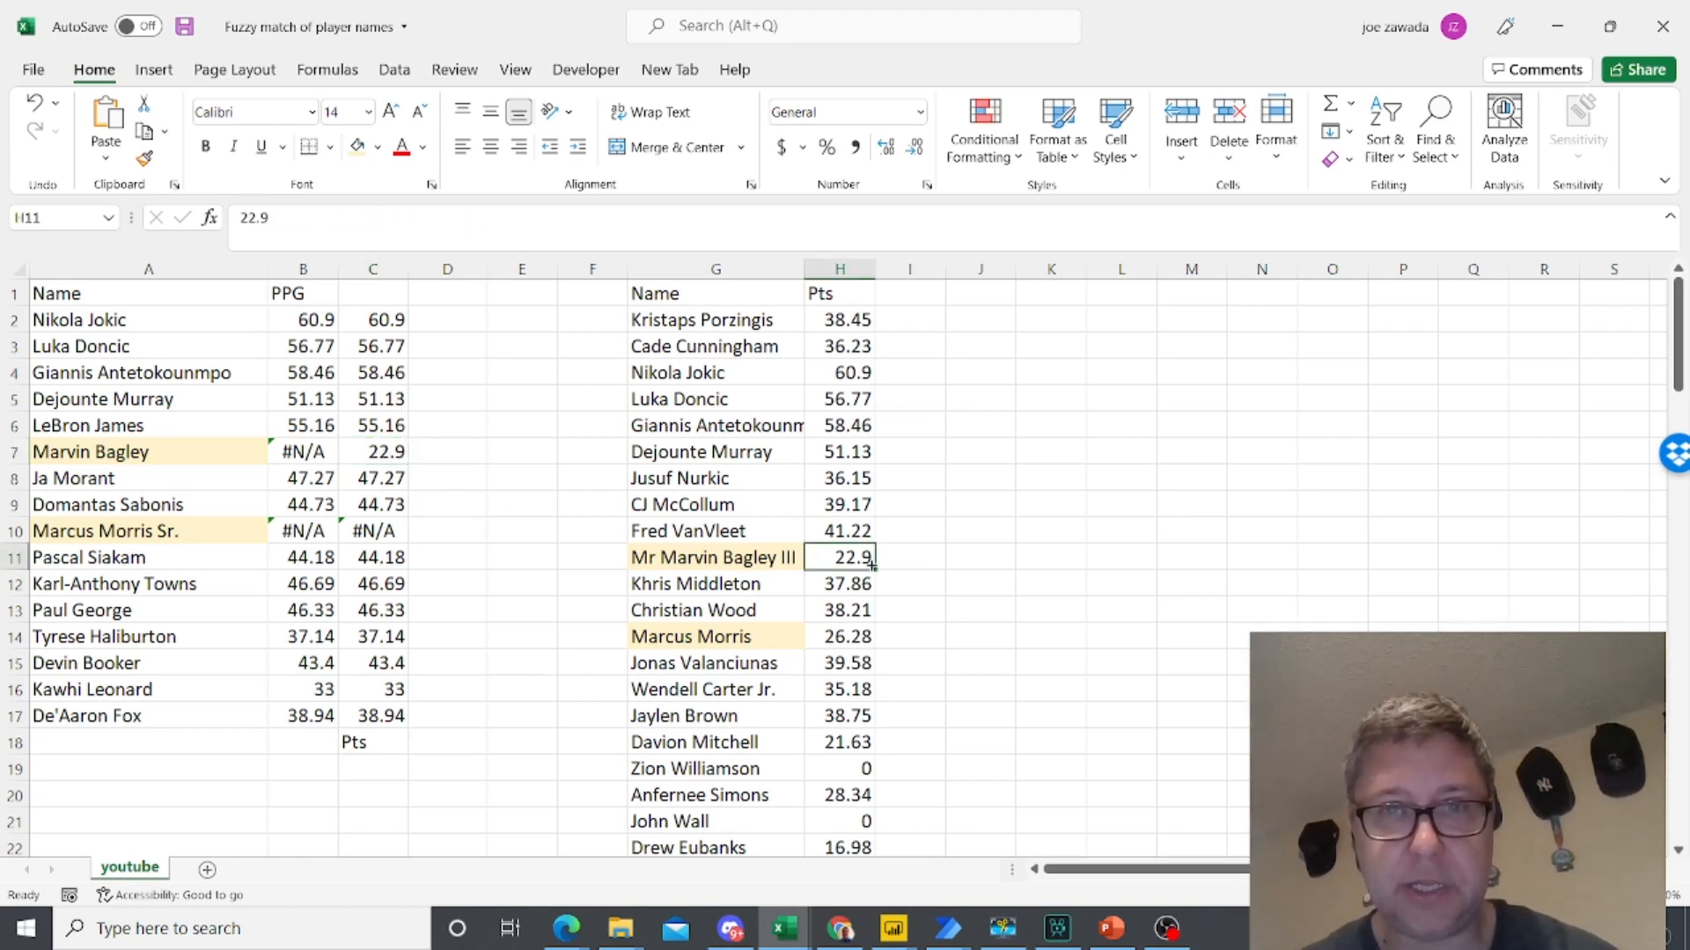
pyautogui.click(438, 320)
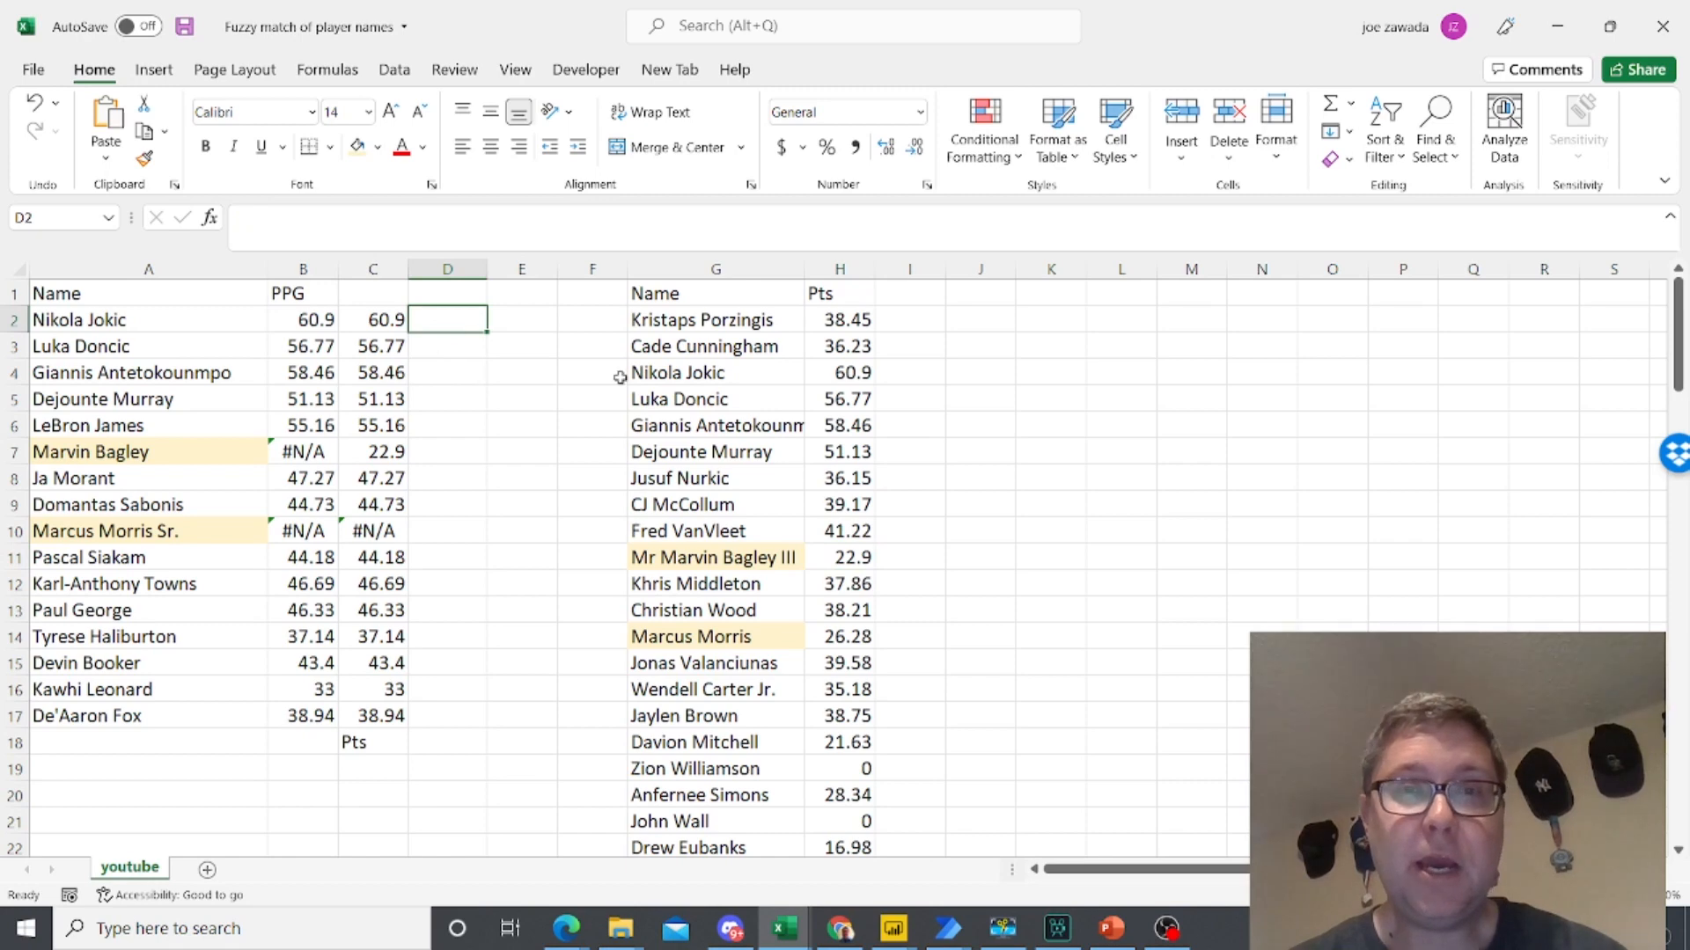
pyautogui.click(151, 531)
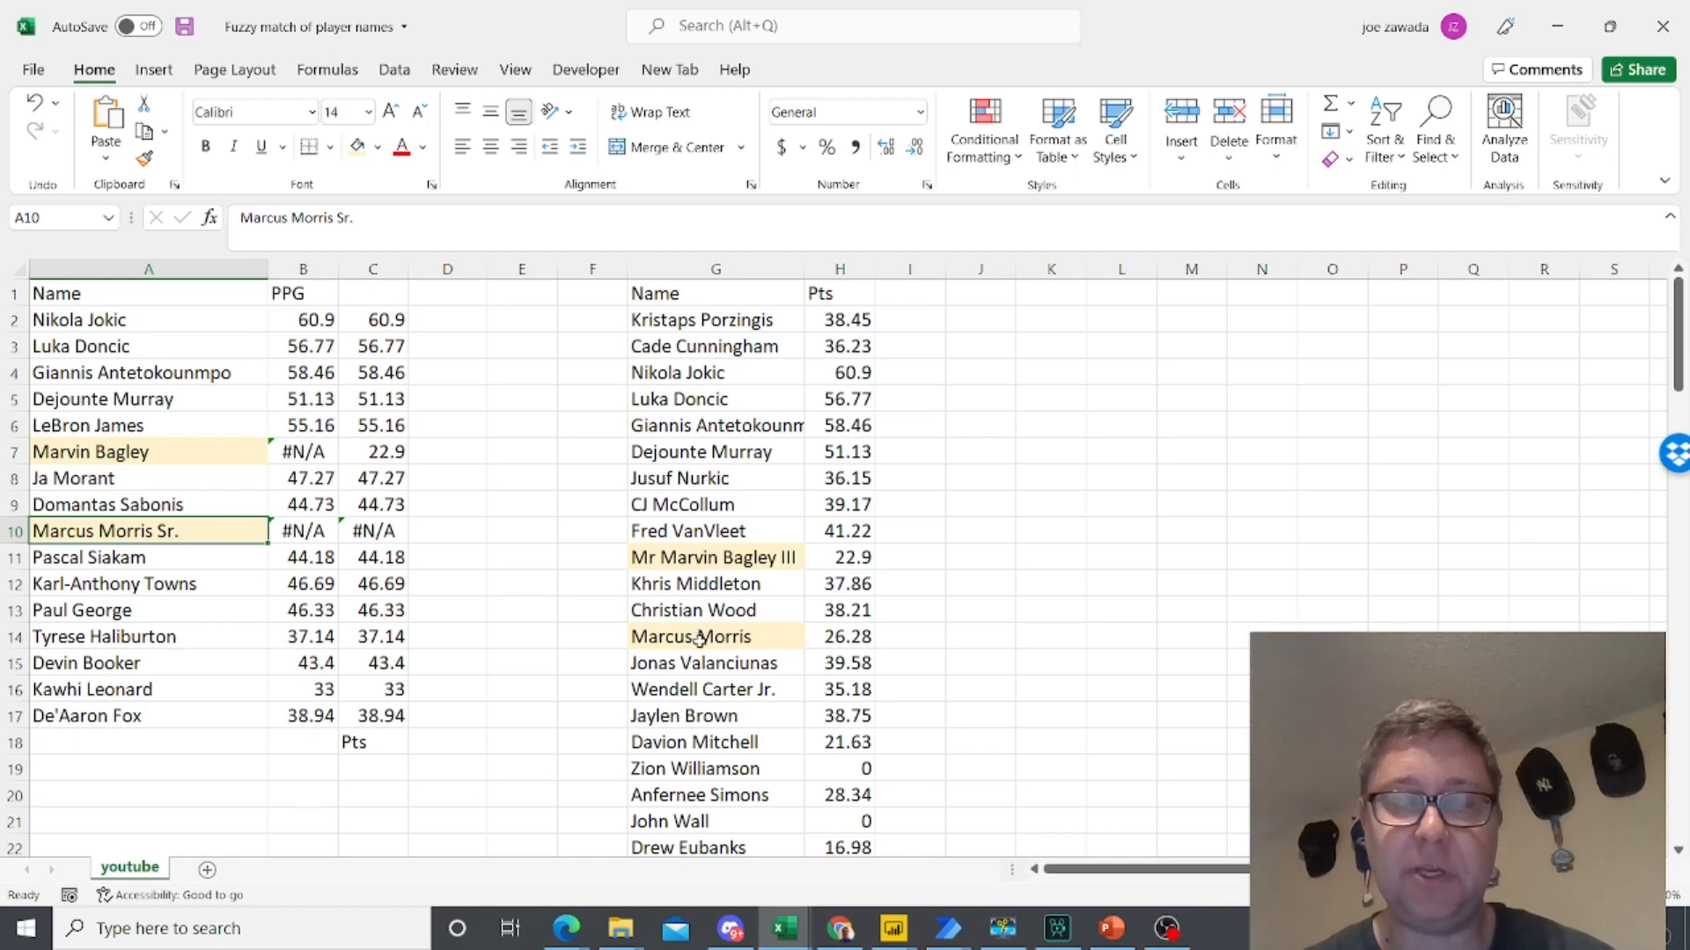
# - Enter =SEARCH(G2:G1000,A2) in D2 to look for each name from column G within A2
pyautogui.click(430, 322)
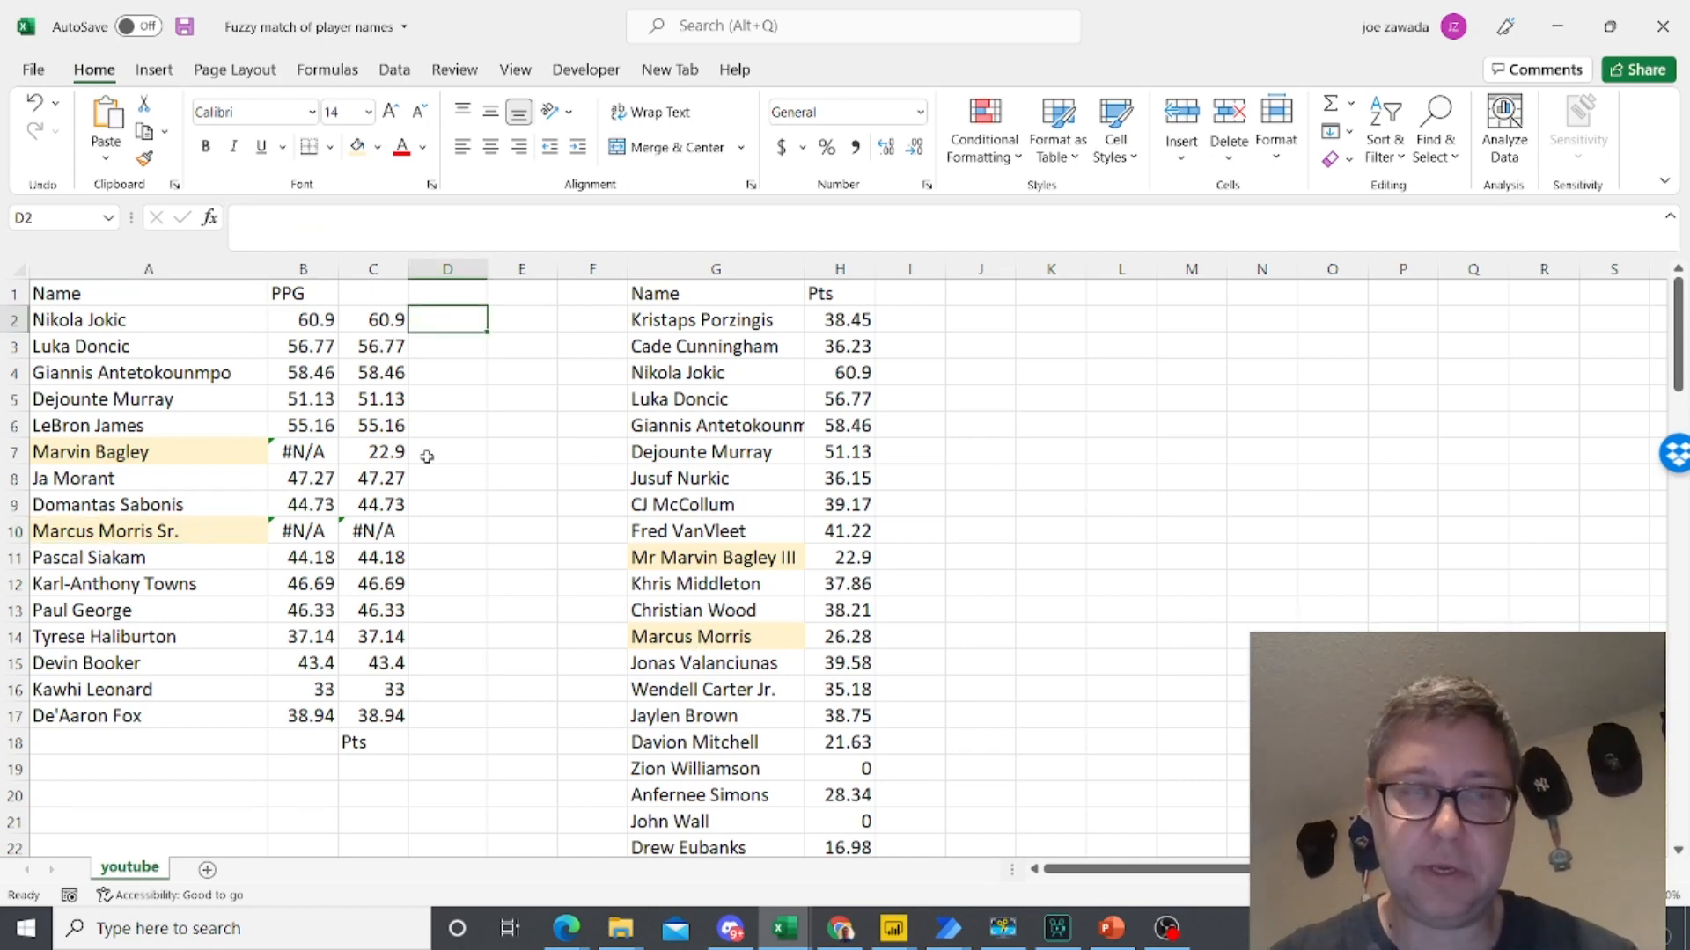
pyautogui.write('=search')
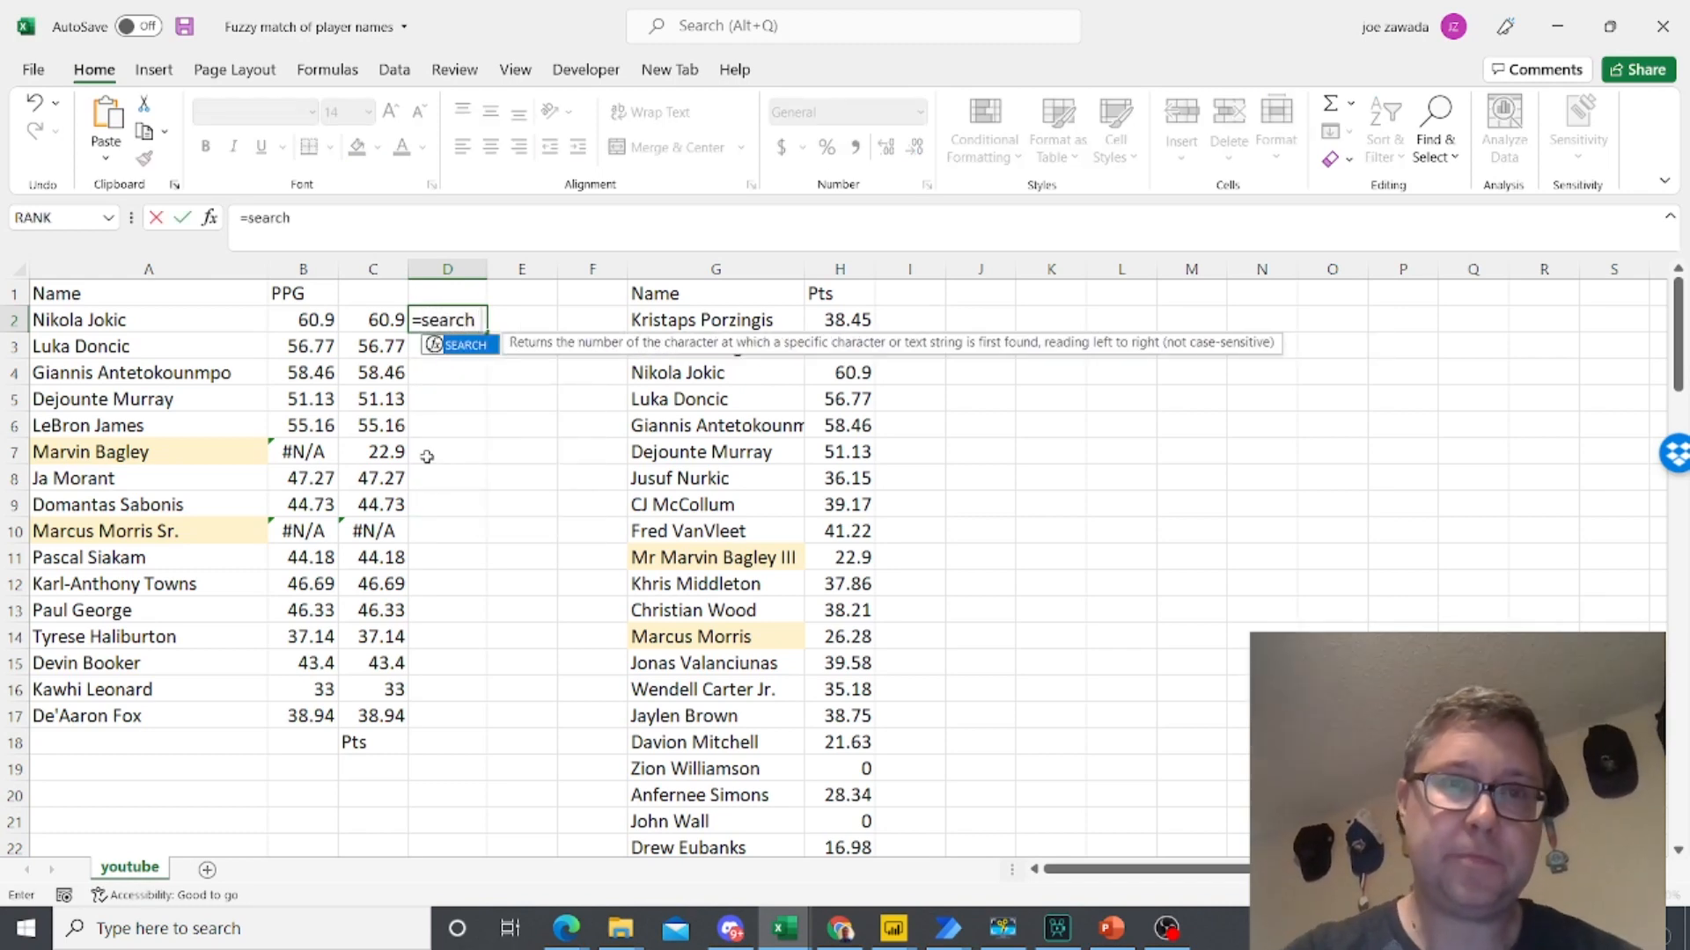
pyautogui.write('(')
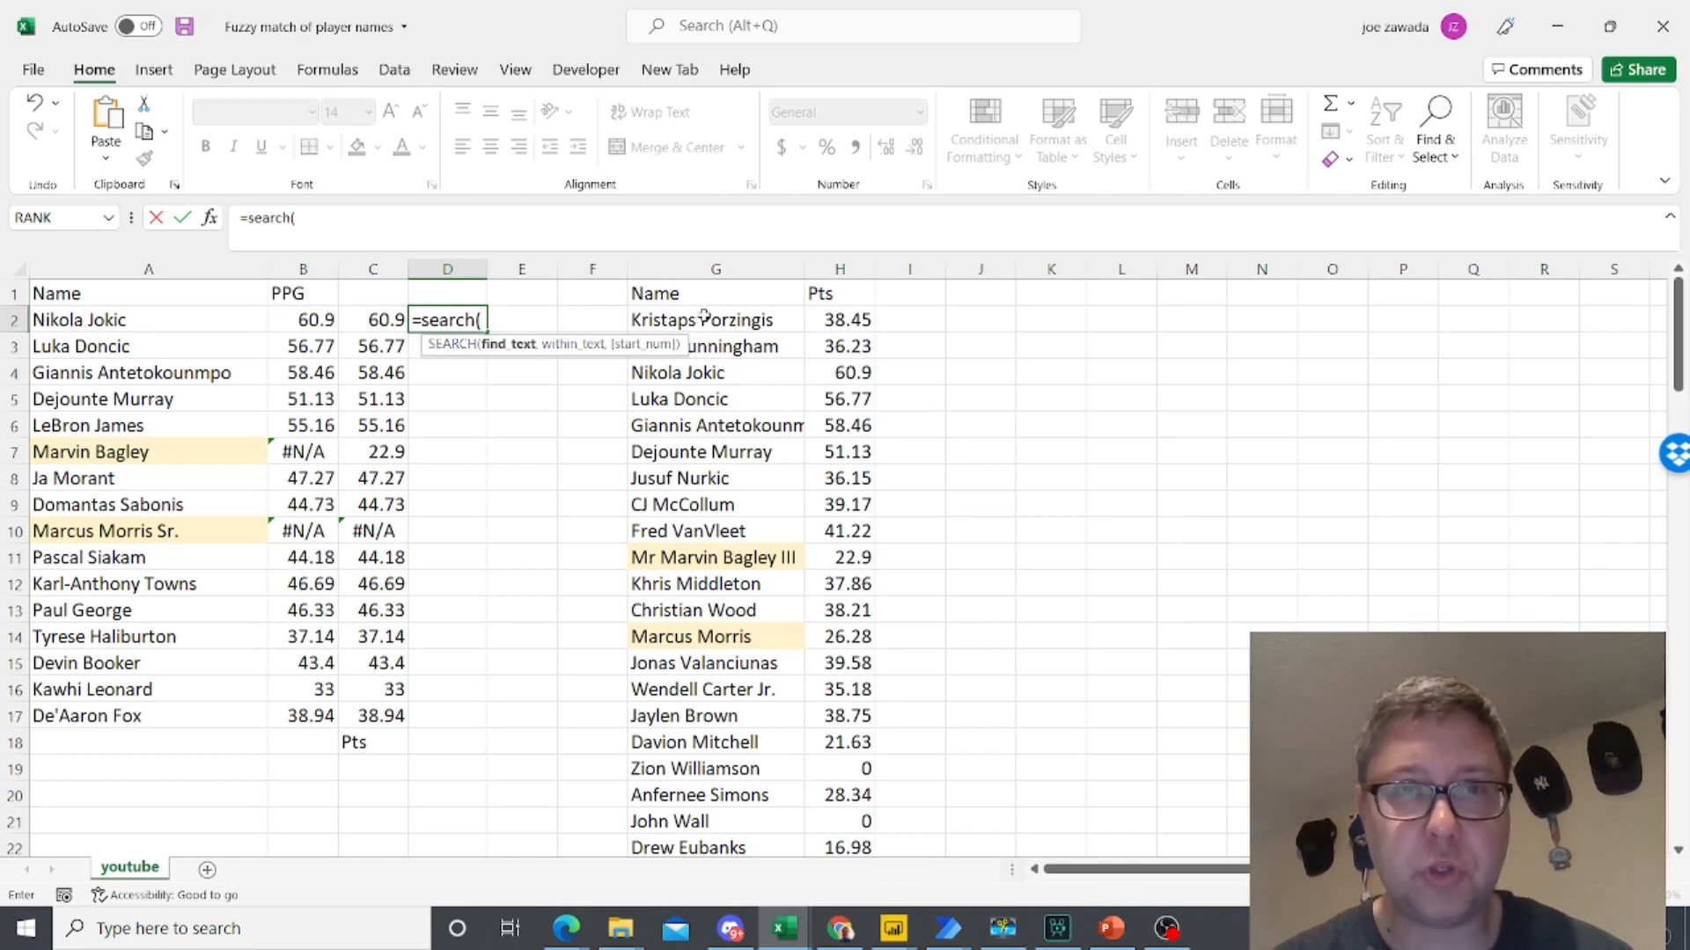
pyautogui.moveTo(713, 319); pyautogui.dragTo(714, 690)
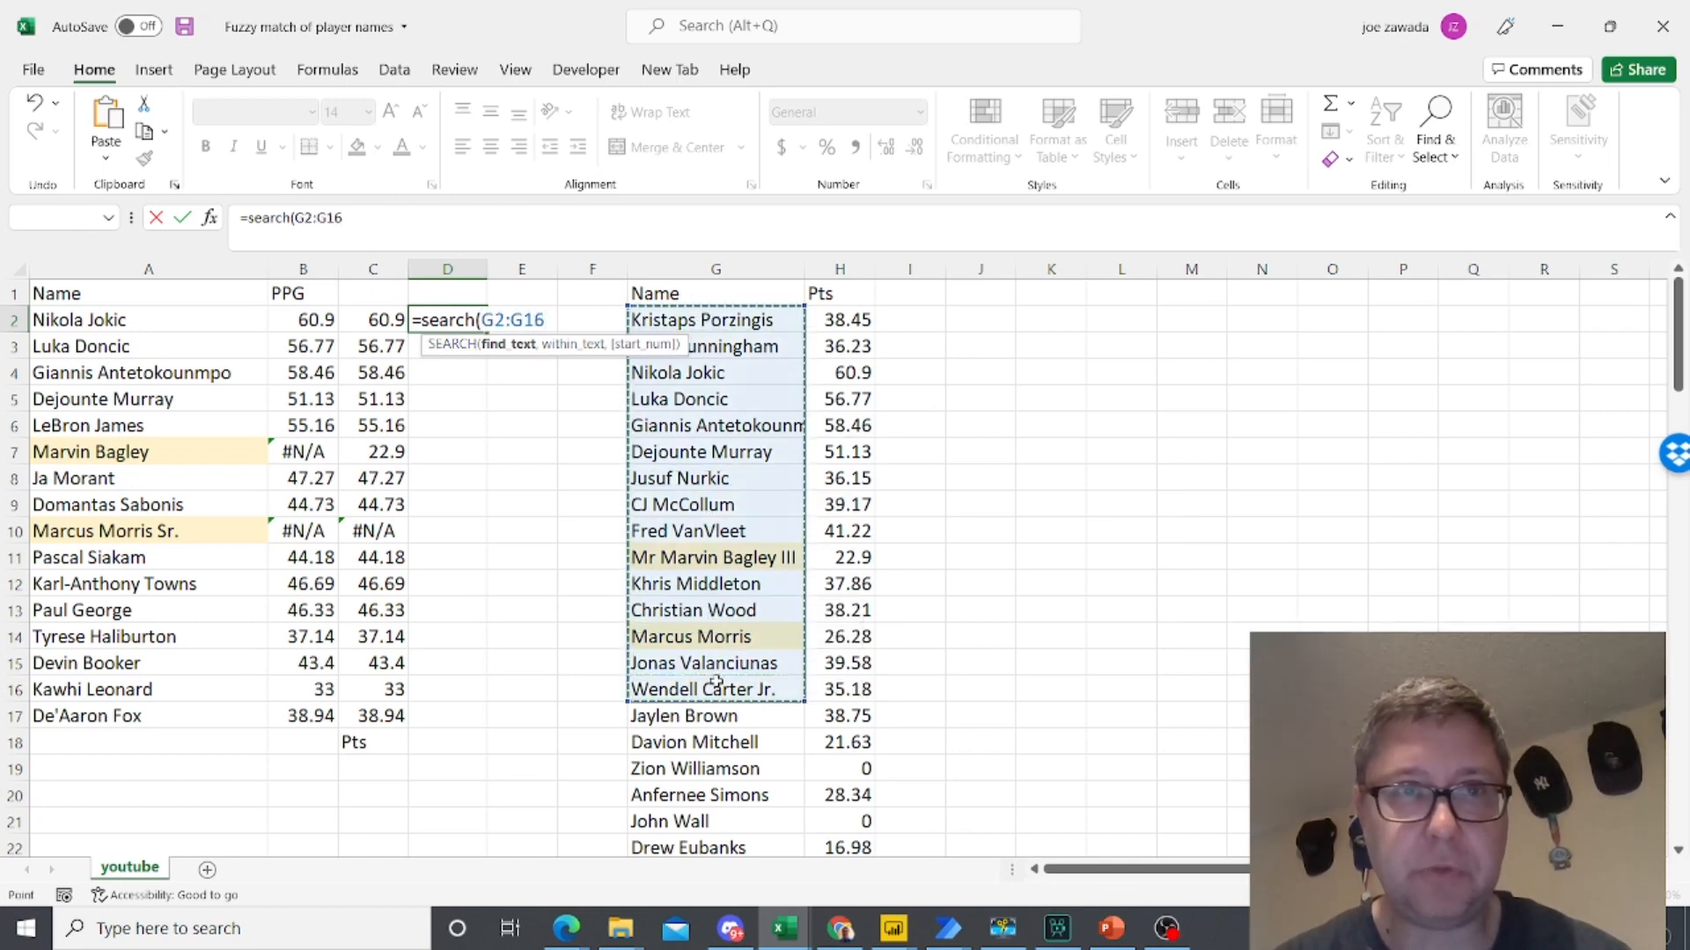
pyautogui.click(360, 219)
pyautogui.press('BackSpace')
pyautogui.write('000')
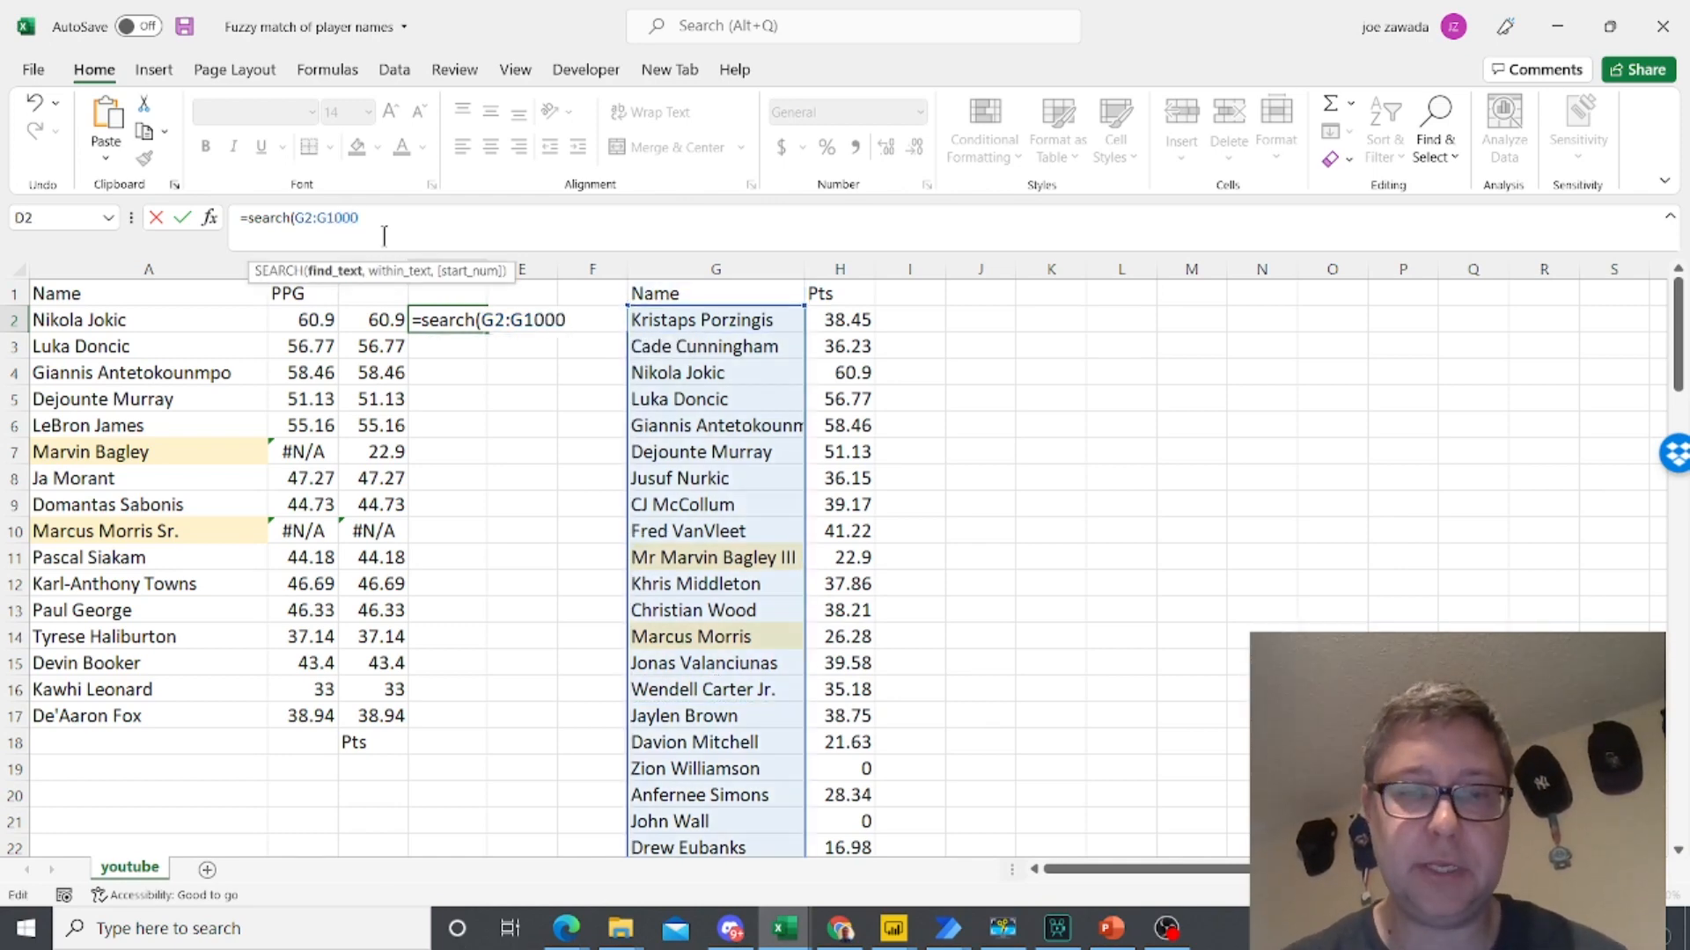
pyautogui.write(',')
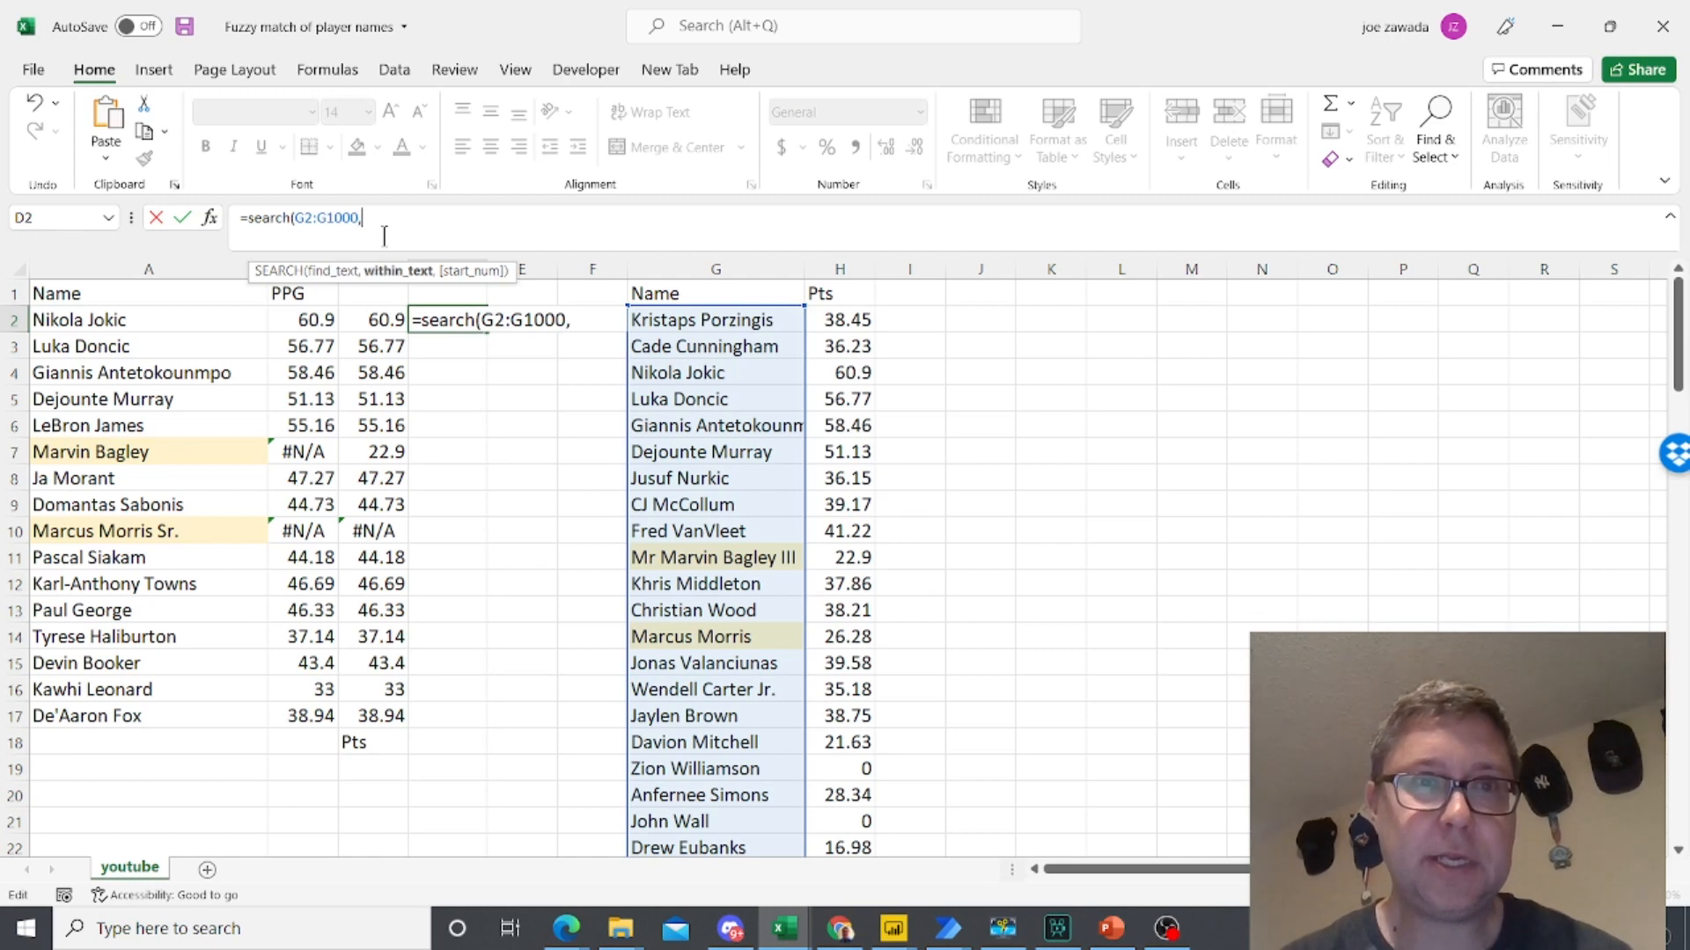
pyautogui.click(121, 320)
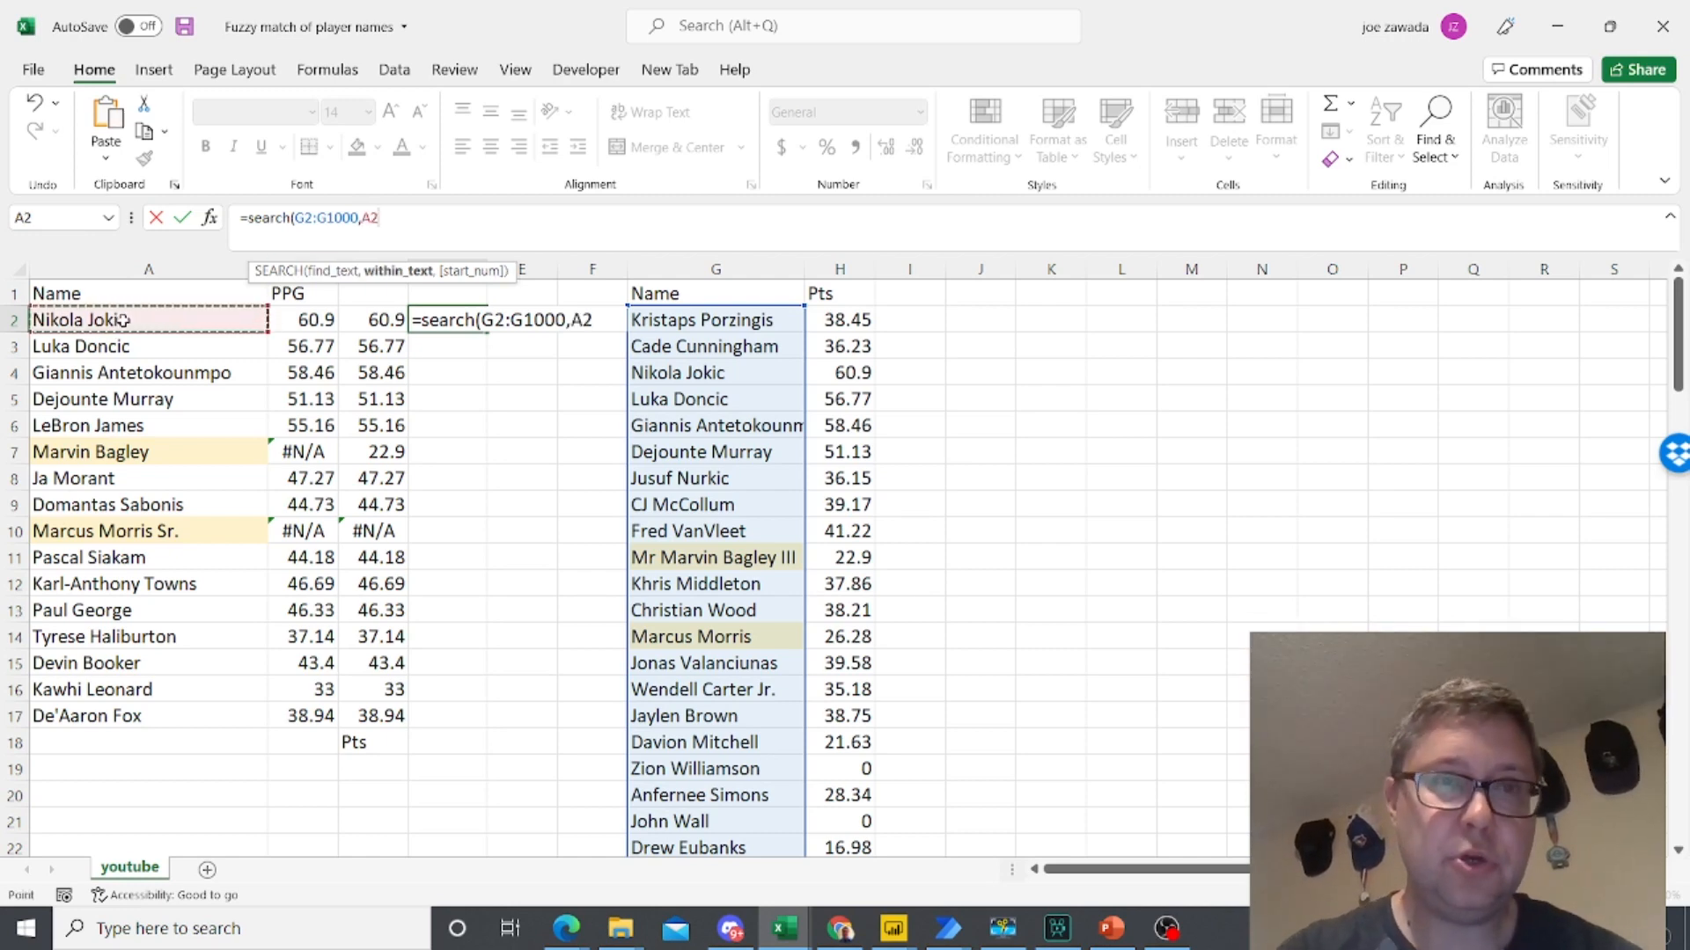
pyautogui.write(')')
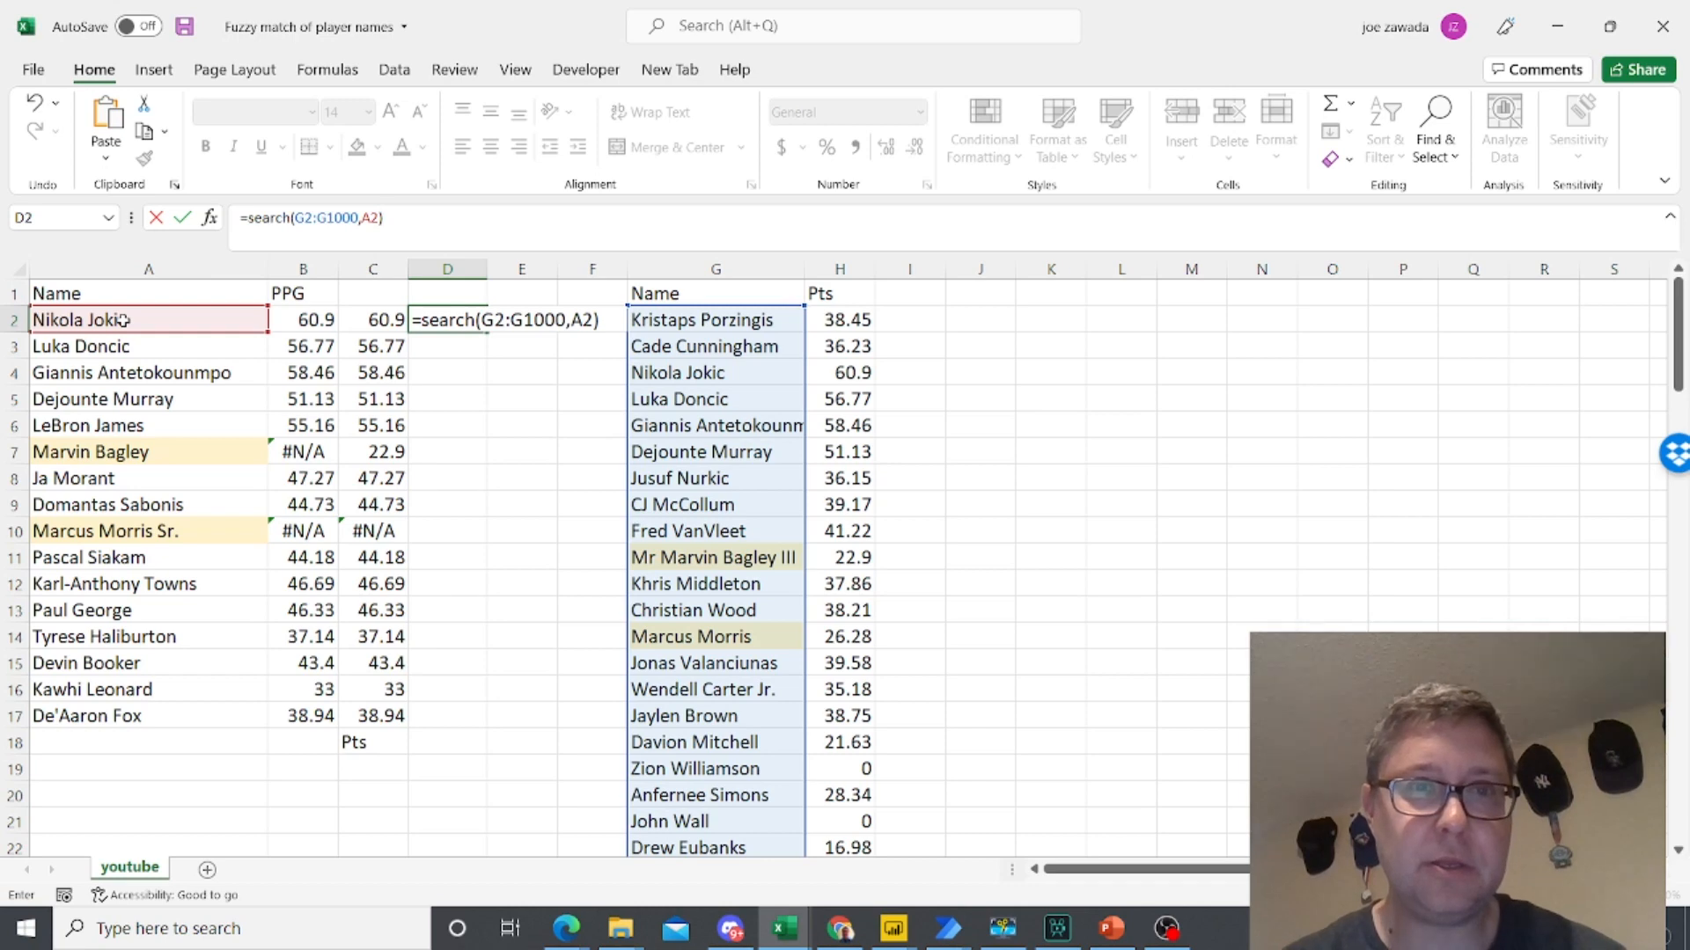
pyautogui.press('Return')
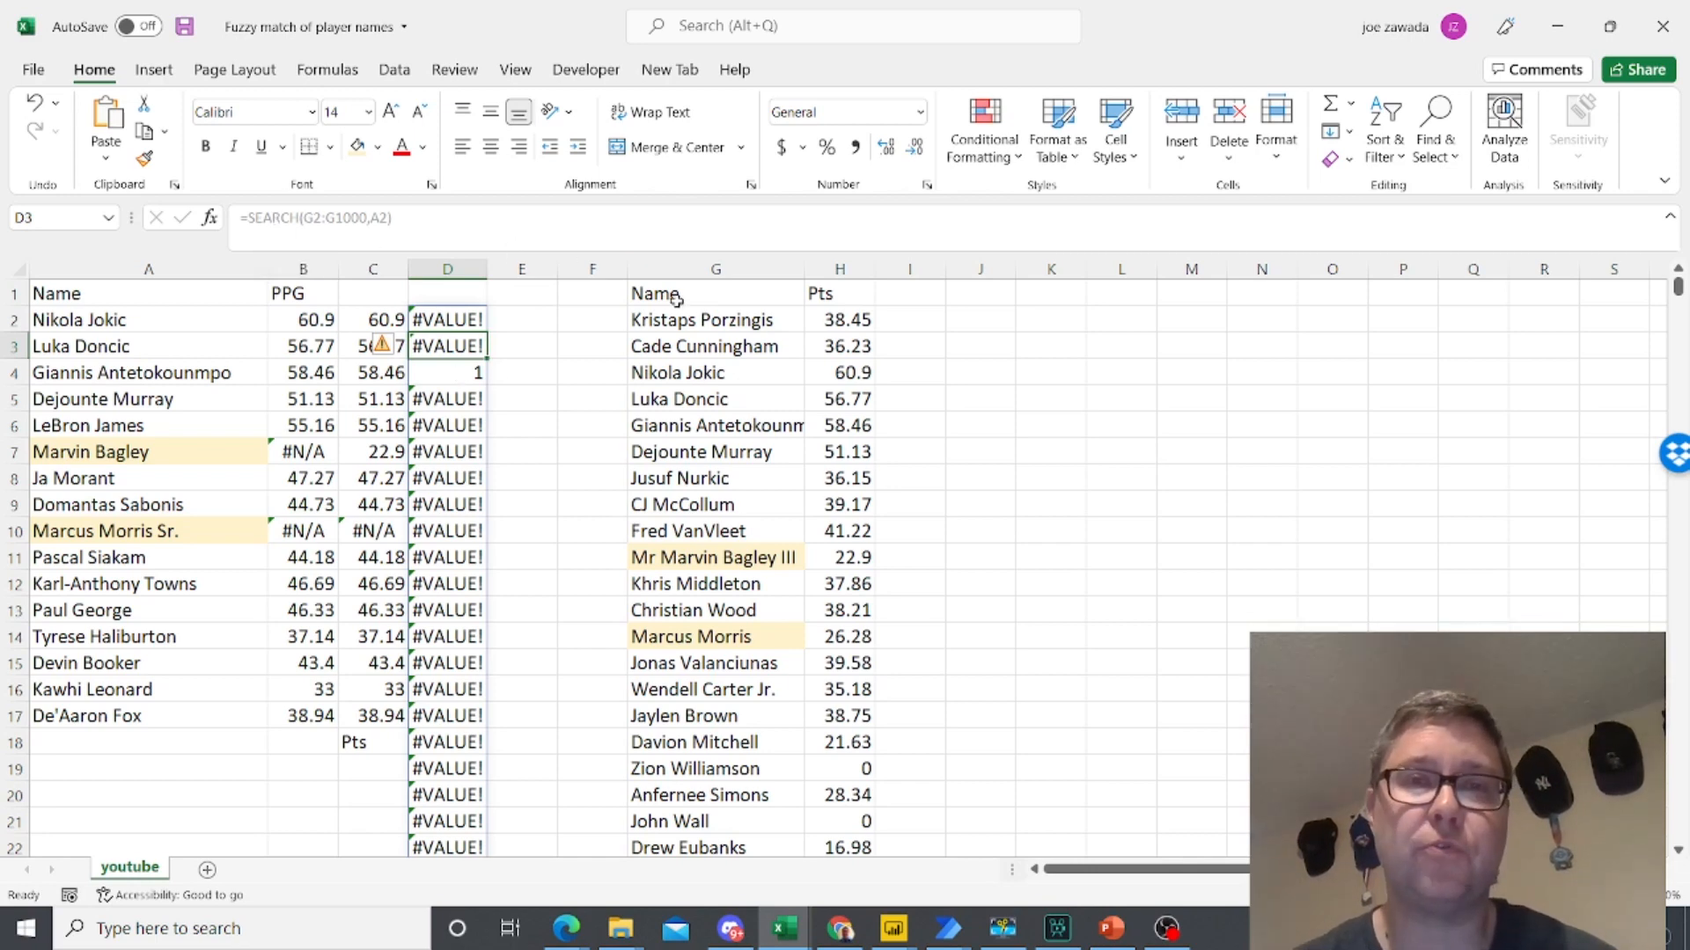
# - Wrap the SEARCH formula in D2 in ISNUMBER, making it =ISNUMBER(SEARCH(G2:G1000,A2))
pyautogui.click(642, 372)
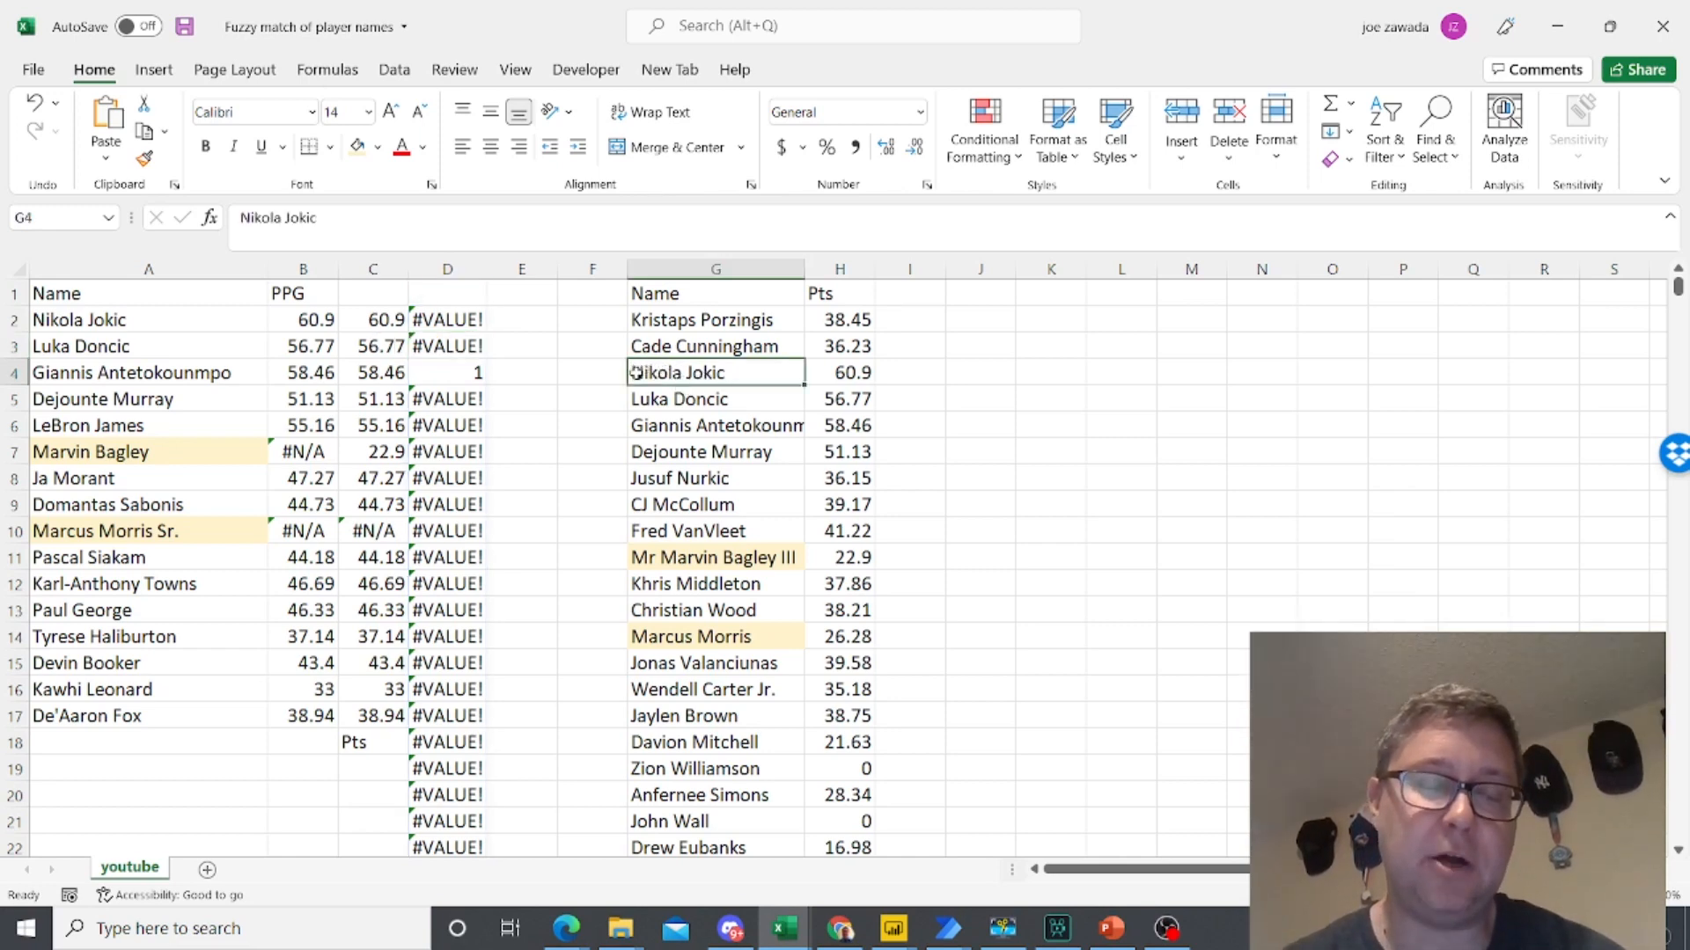
pyautogui.click(448, 321)
pyautogui.click(249, 218)
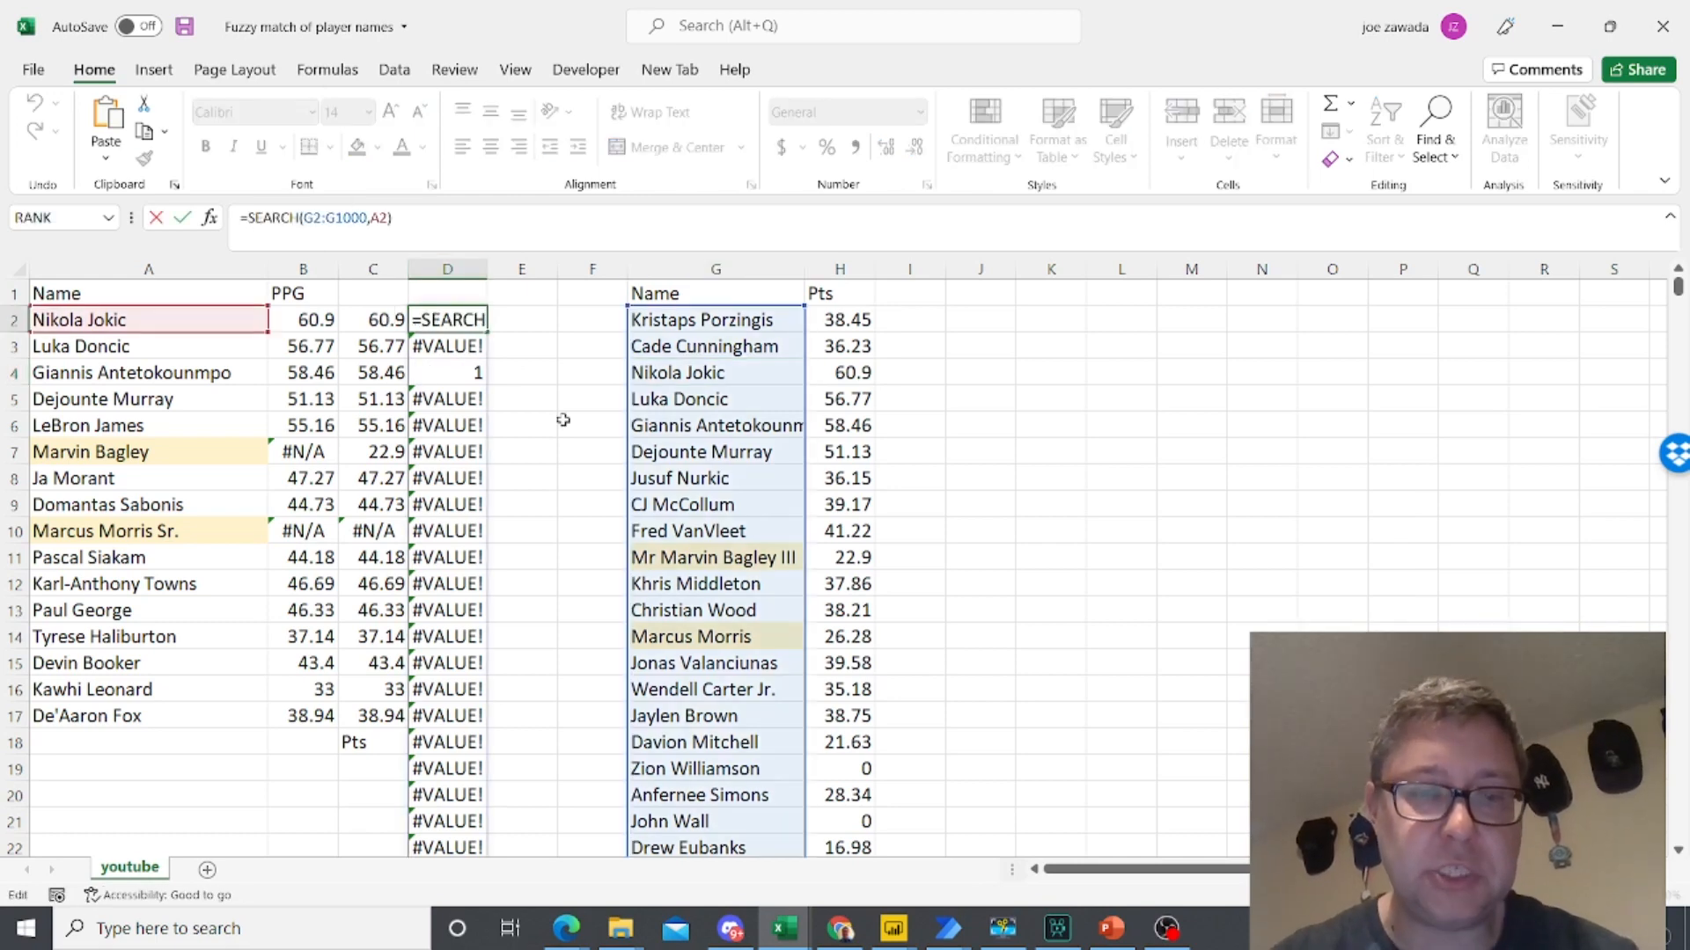
pyautogui.write('isu')
pyautogui.press('BackSpace')
pyautogui.write('num')
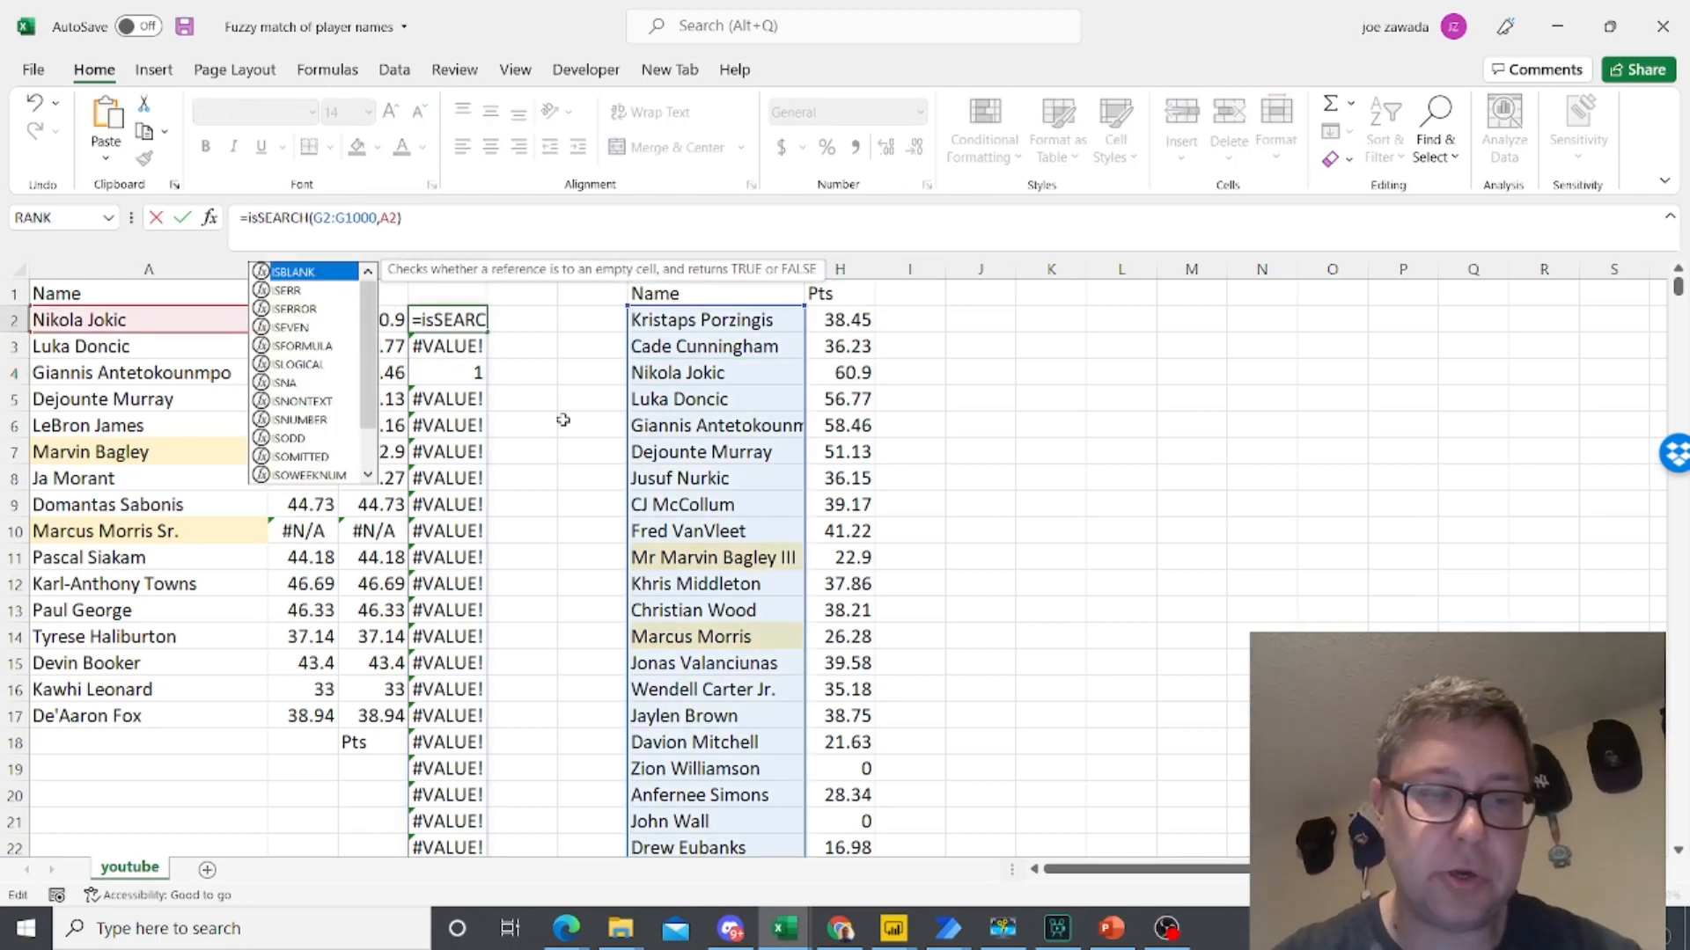
pyautogui.write('ber')
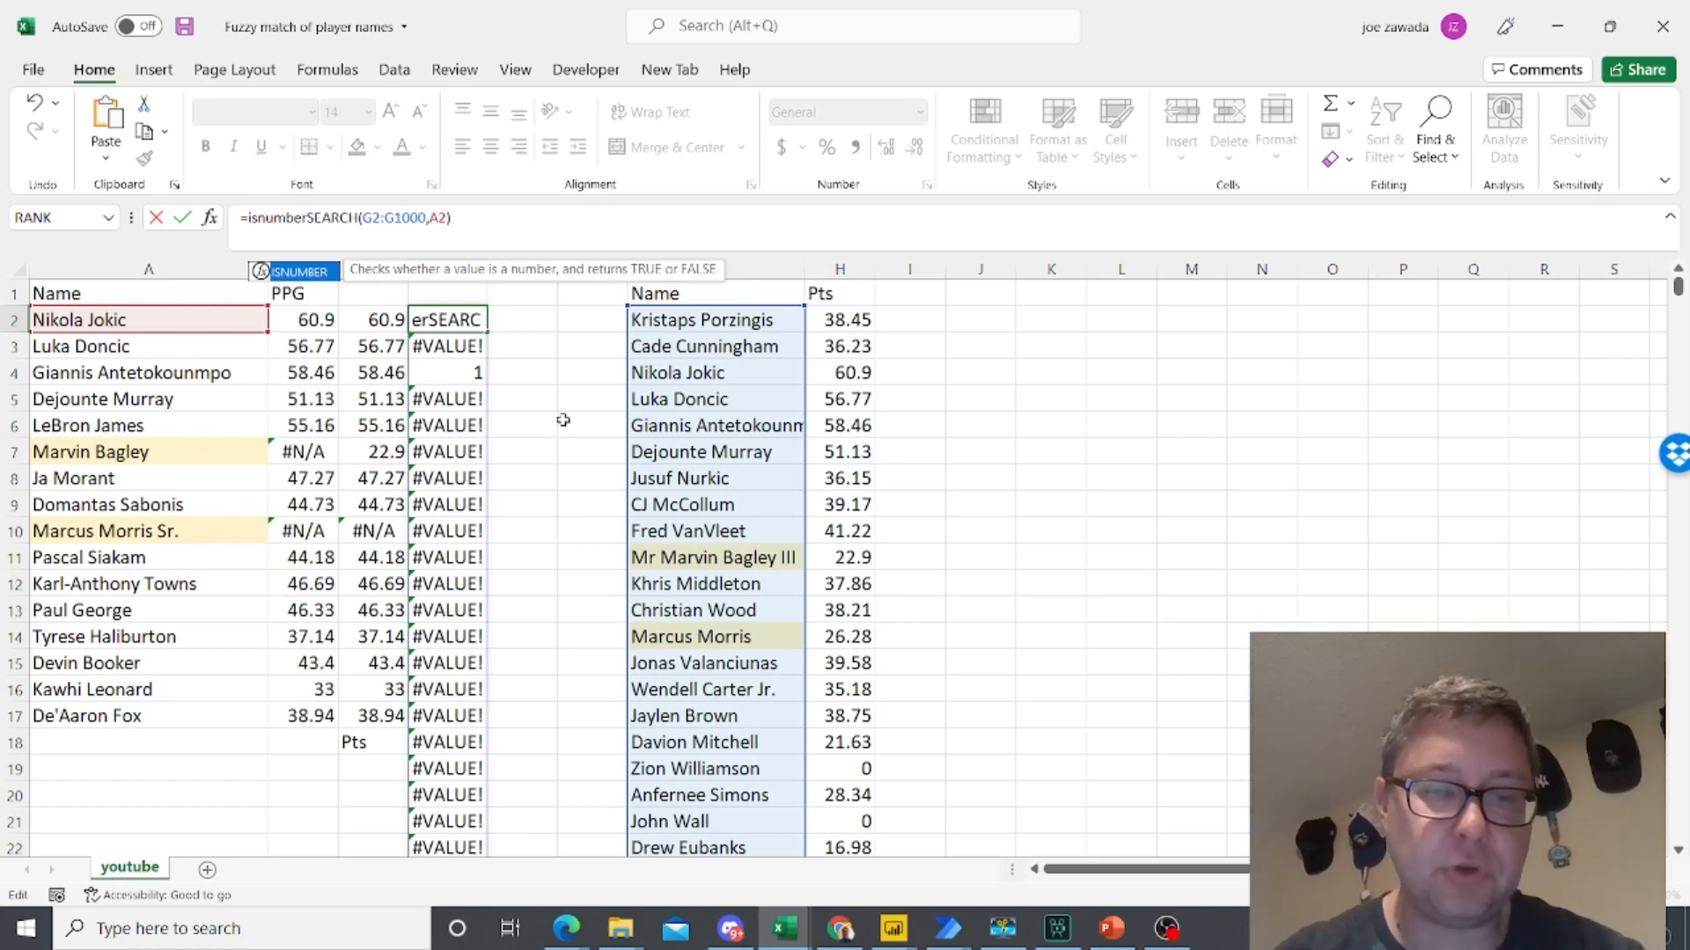
pyautogui.write('(')
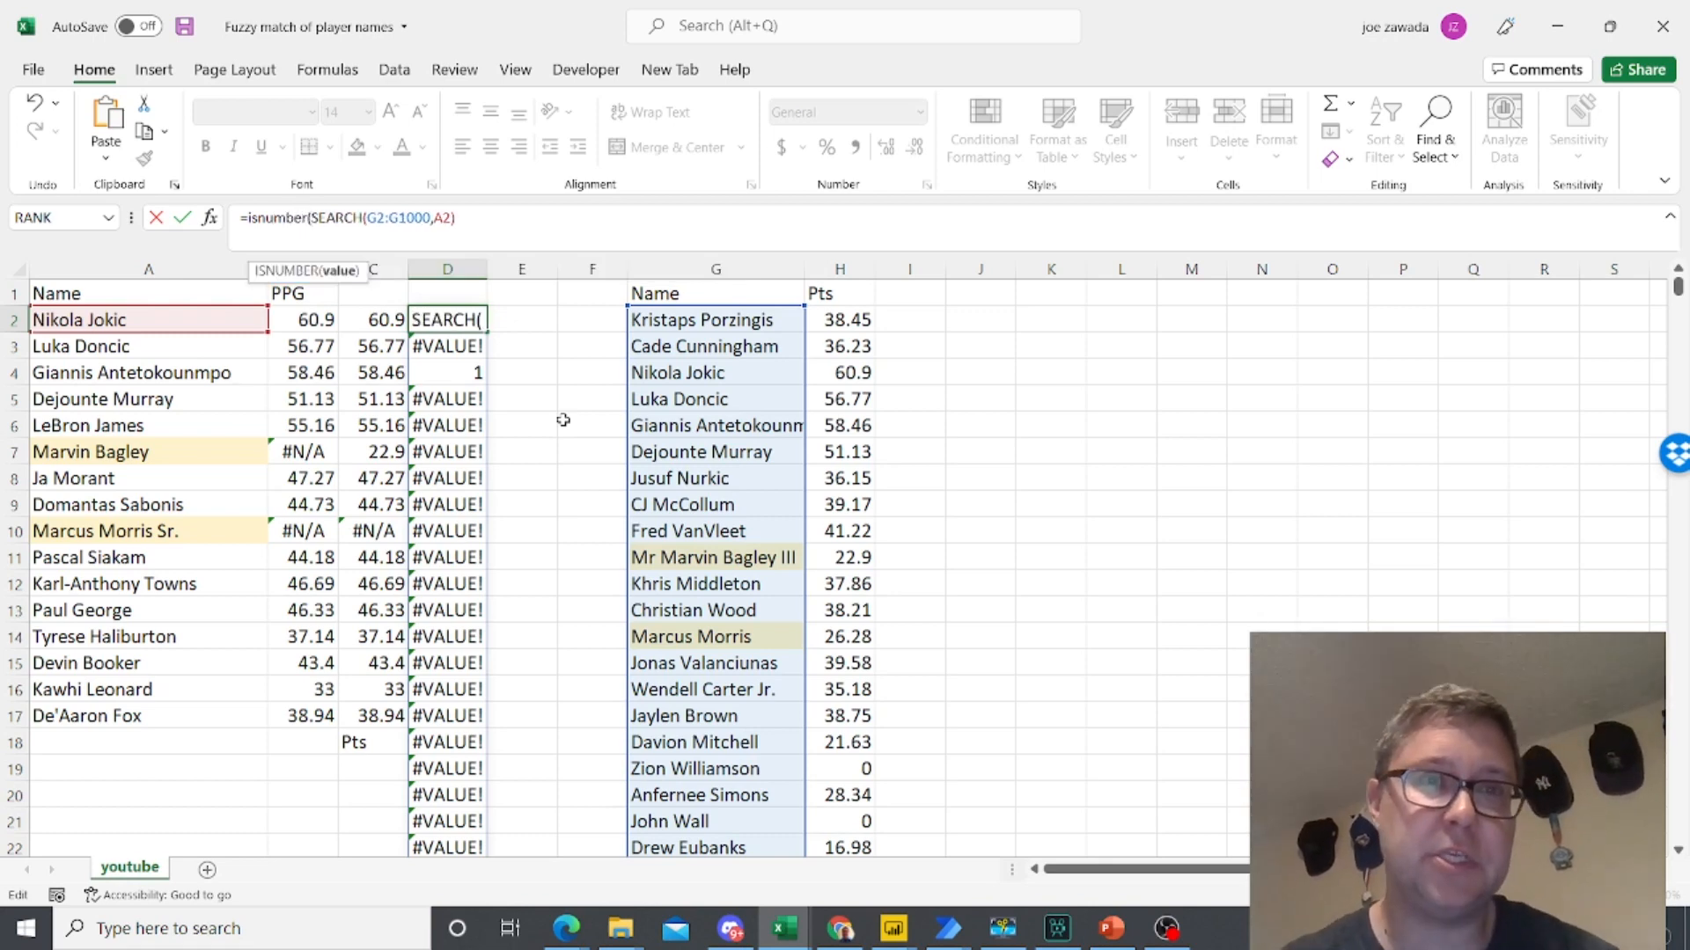
pyautogui.click(489, 227)
pyautogui.write(')')
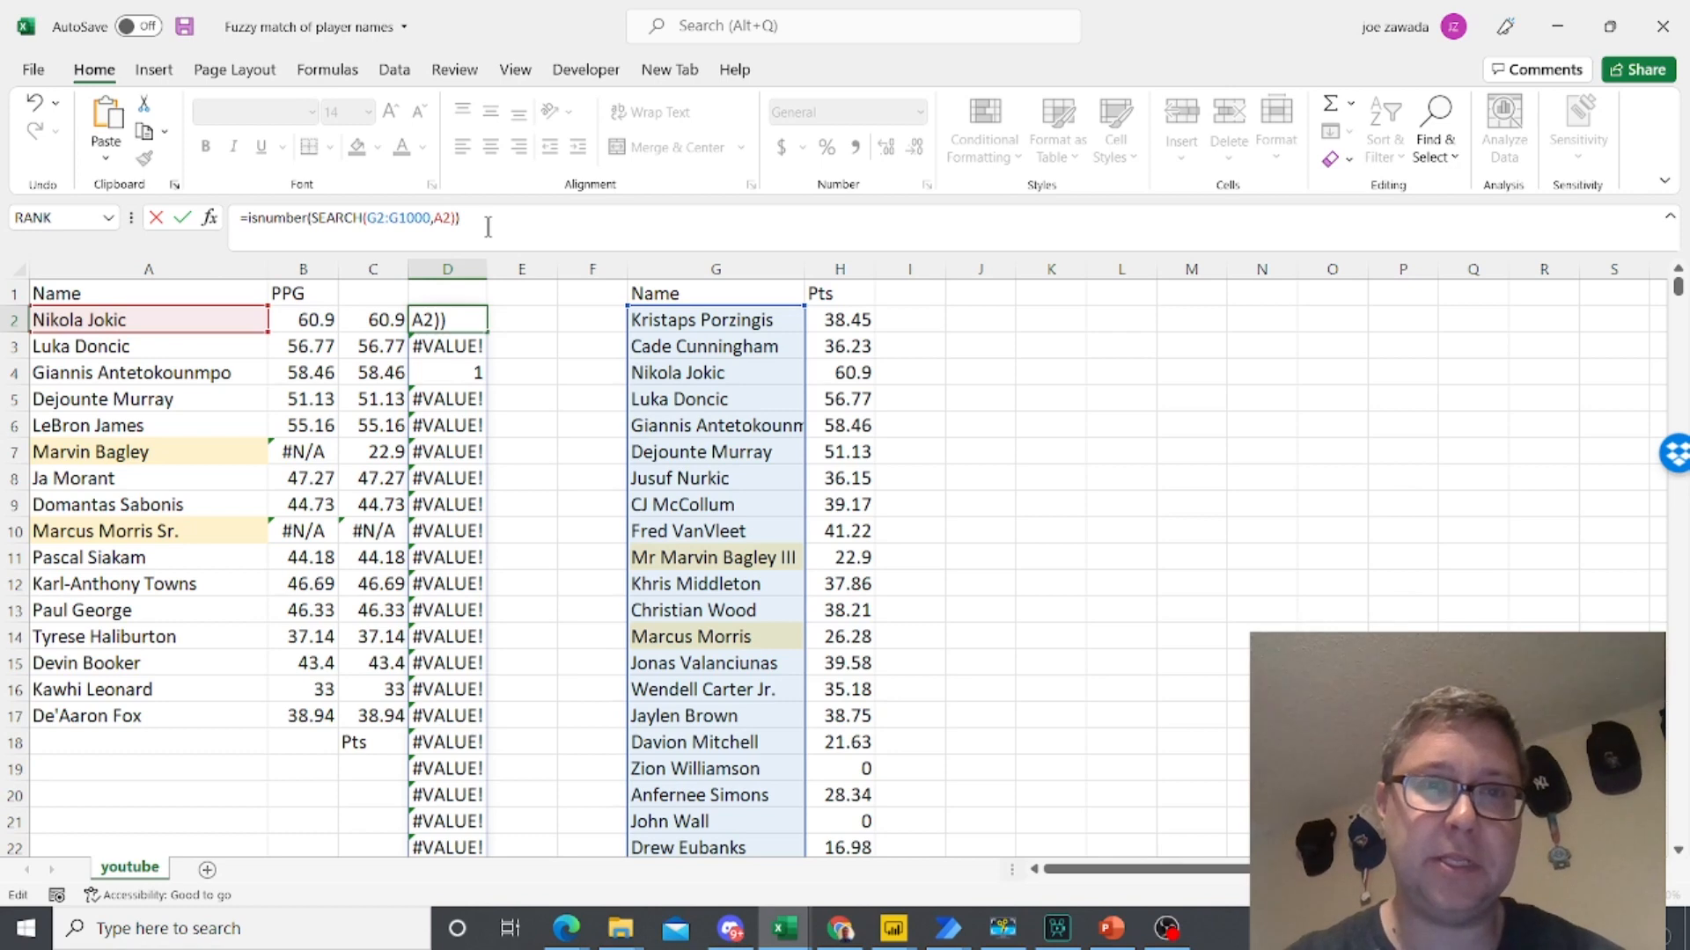
pyautogui.press('Return')
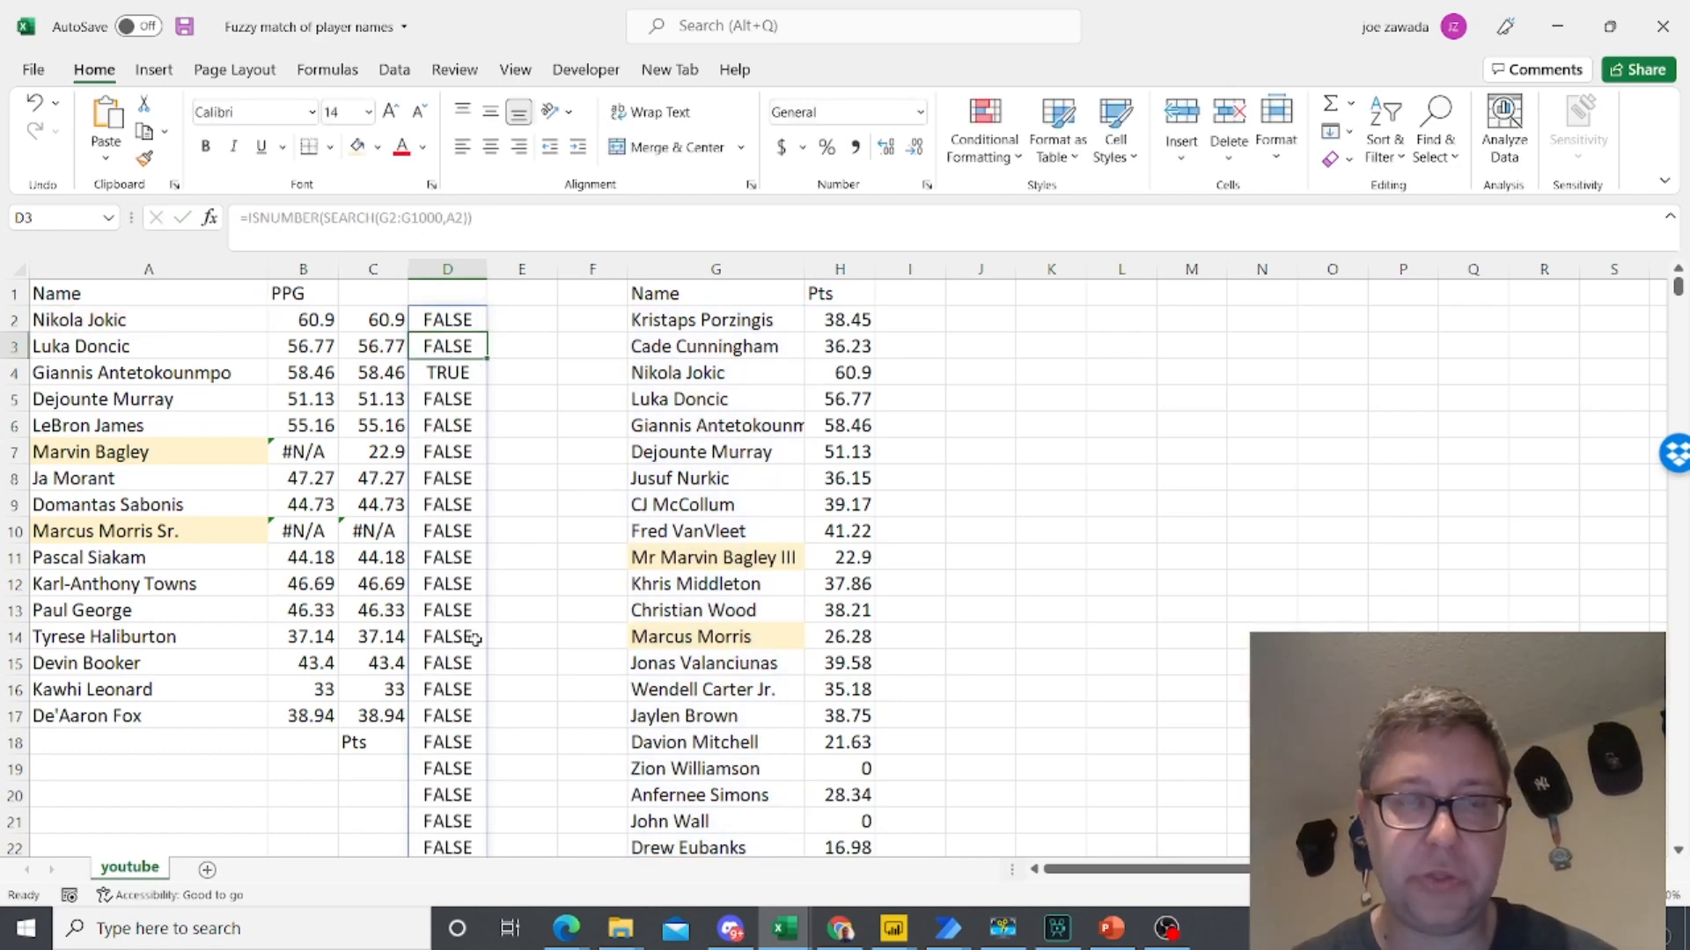
# - Wrap D2's formula in XLOOKUP, with TRUE as the lookup value and the ISNUMBER(SEARCH) expression as the lookup array
pyautogui.click(713, 374)
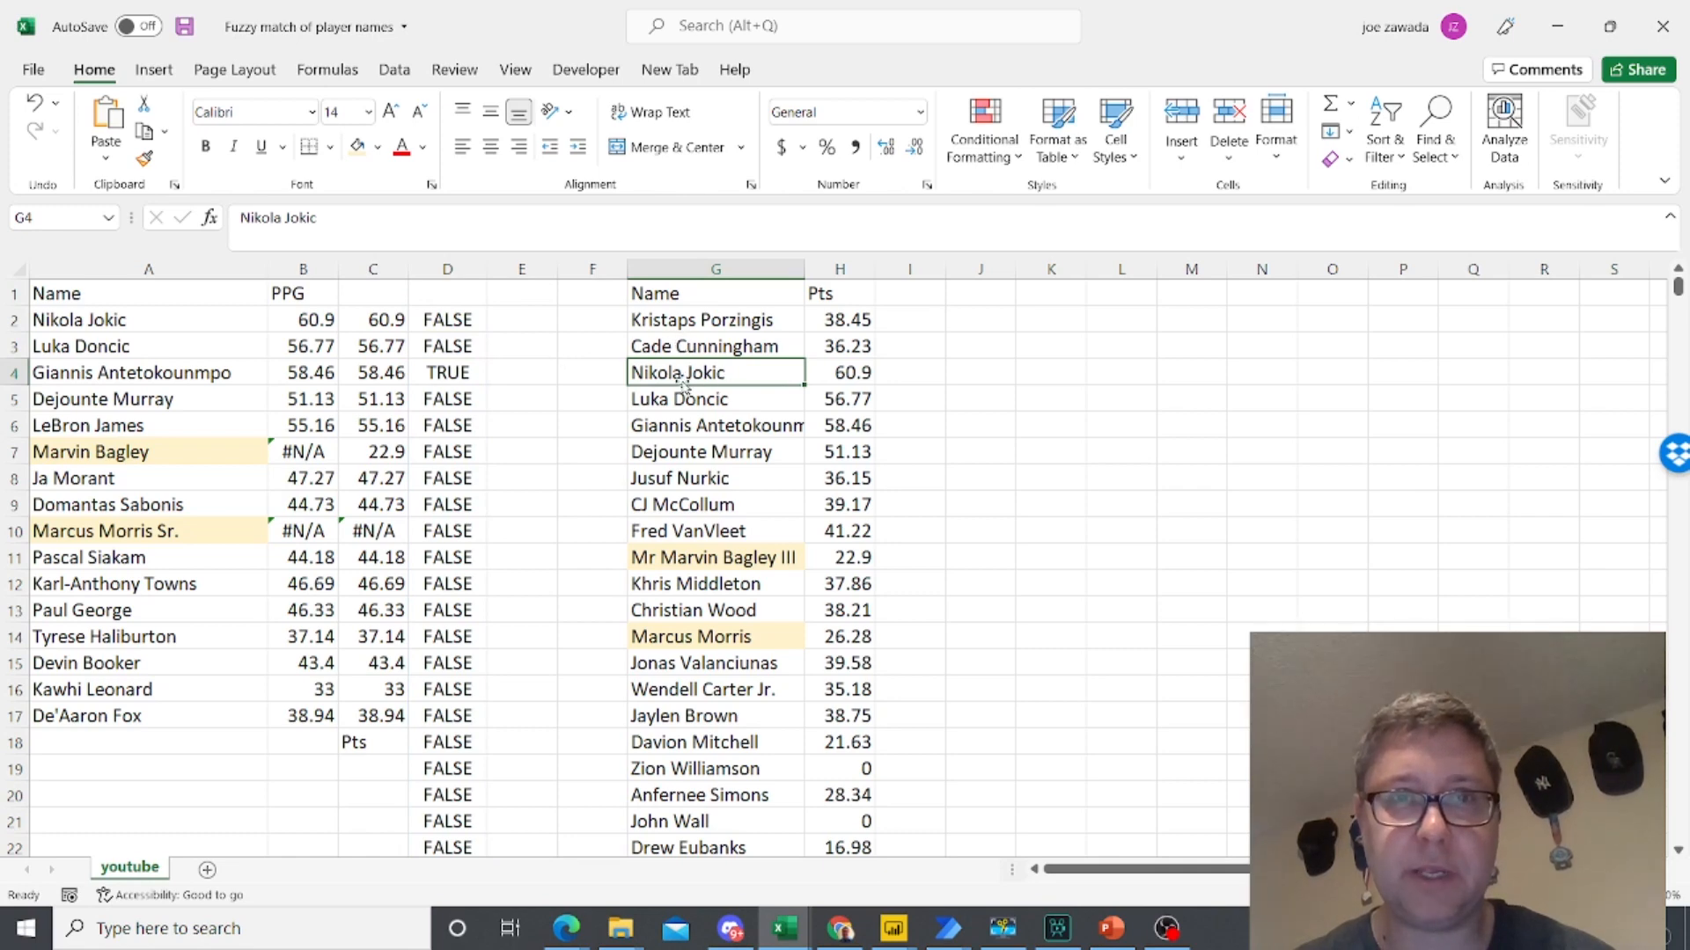
pyautogui.click(443, 374)
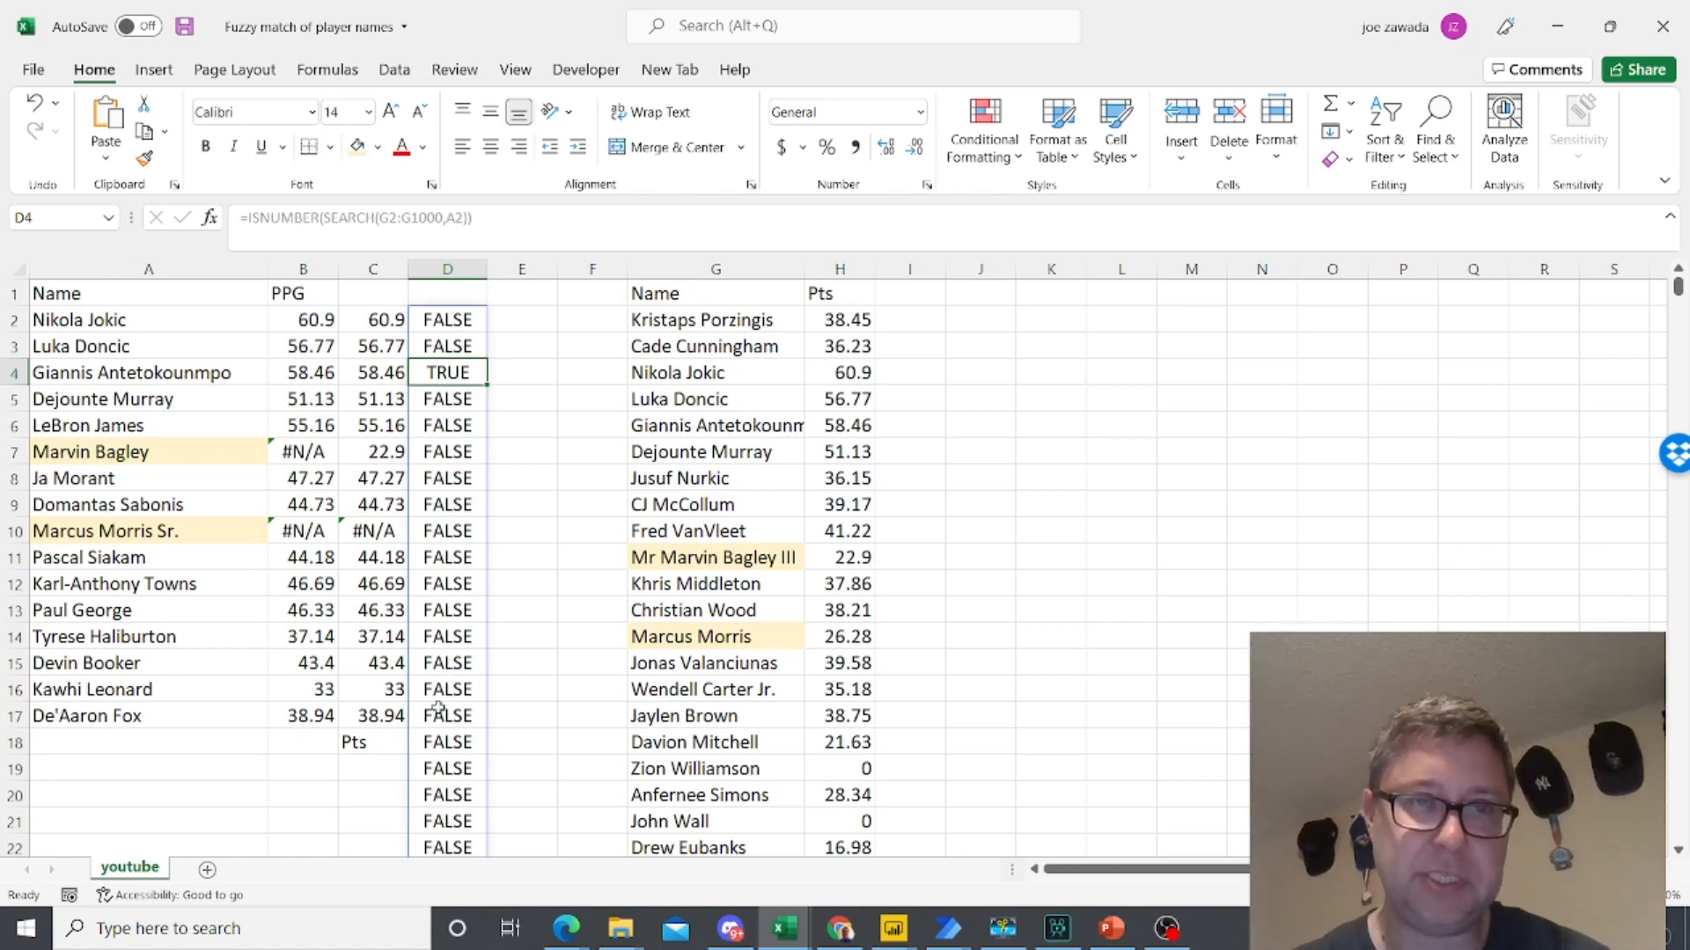
pyautogui.click(449, 317)
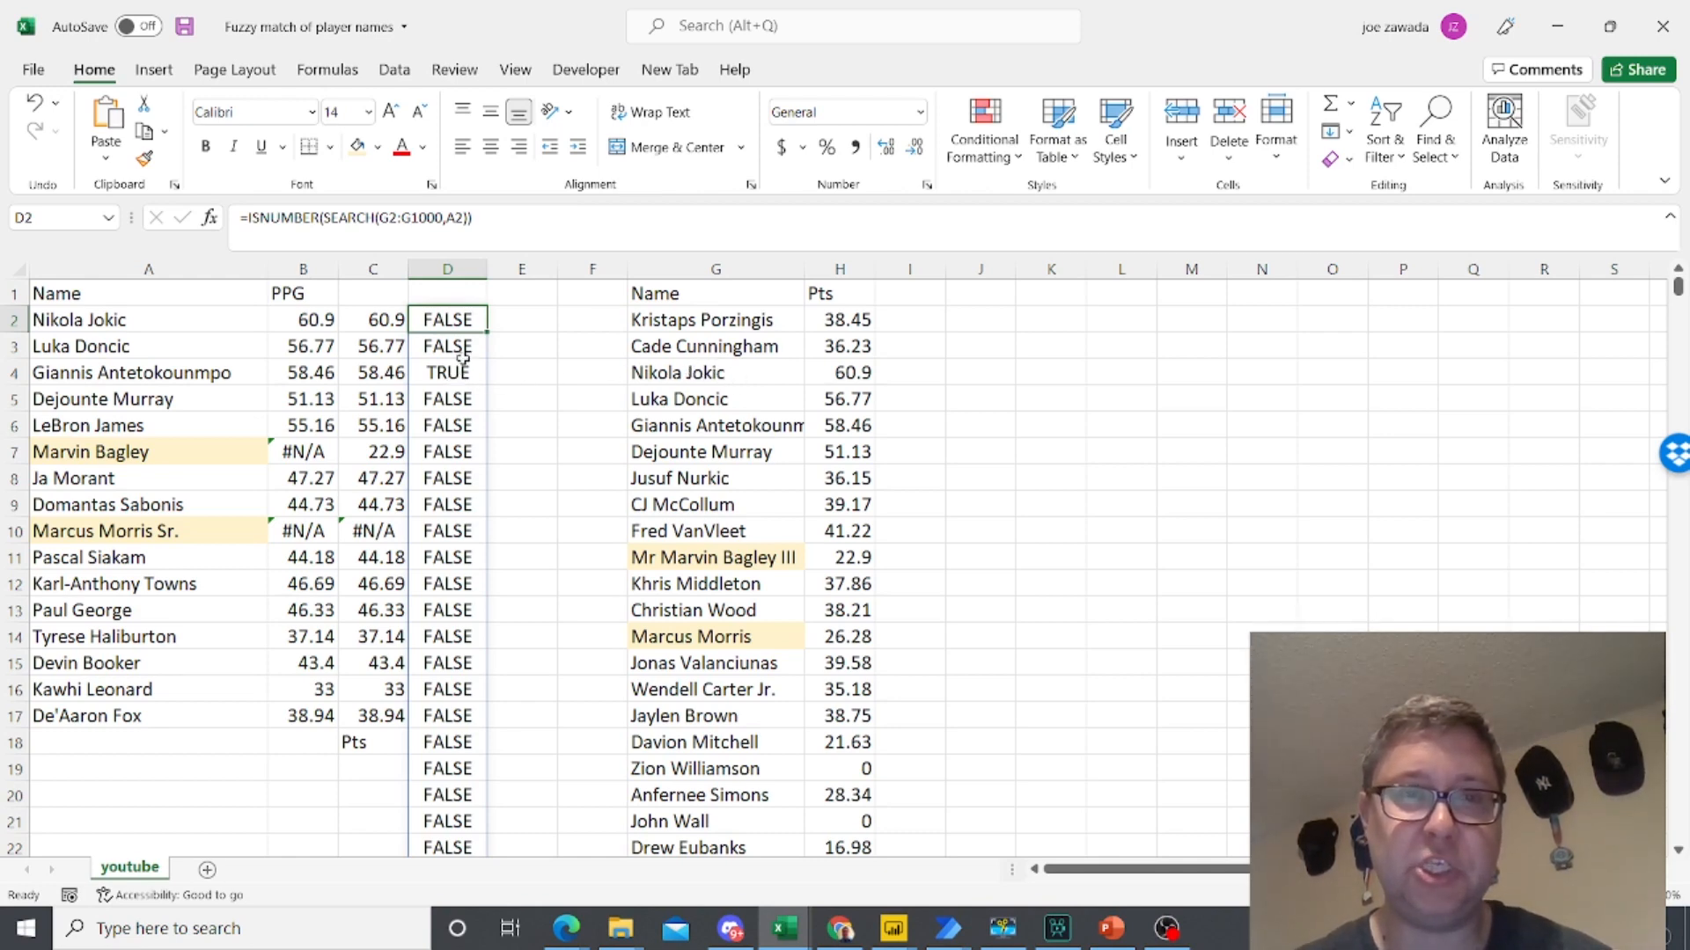
pyautogui.click(250, 217)
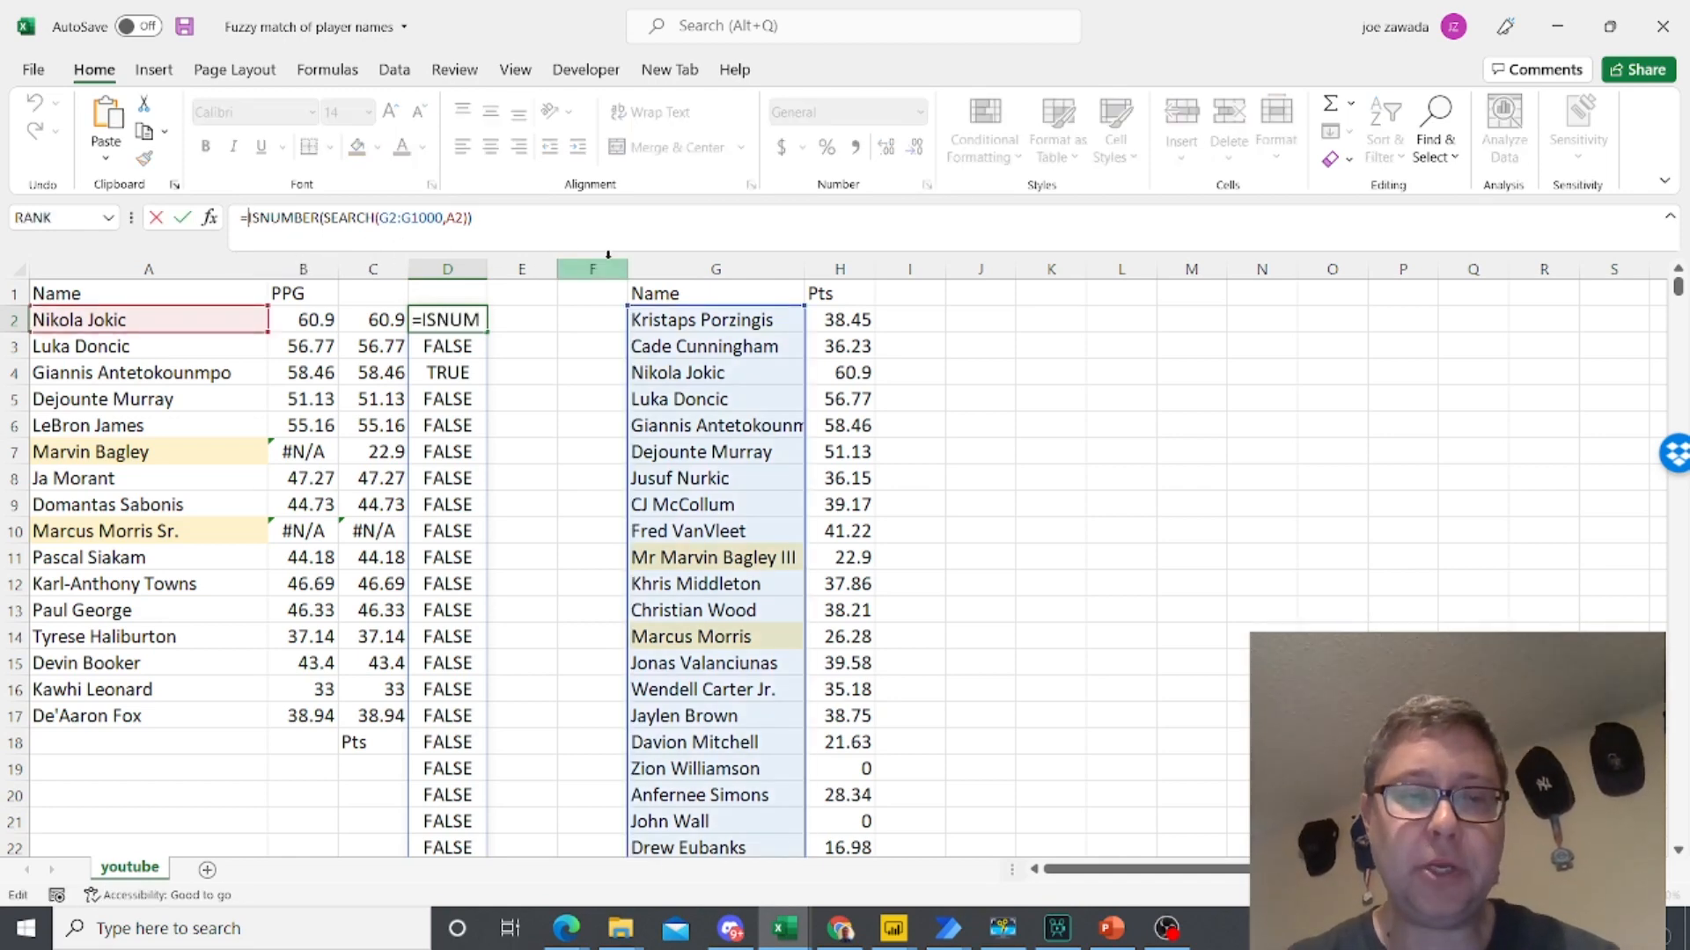
pyautogui.write('xlooku')
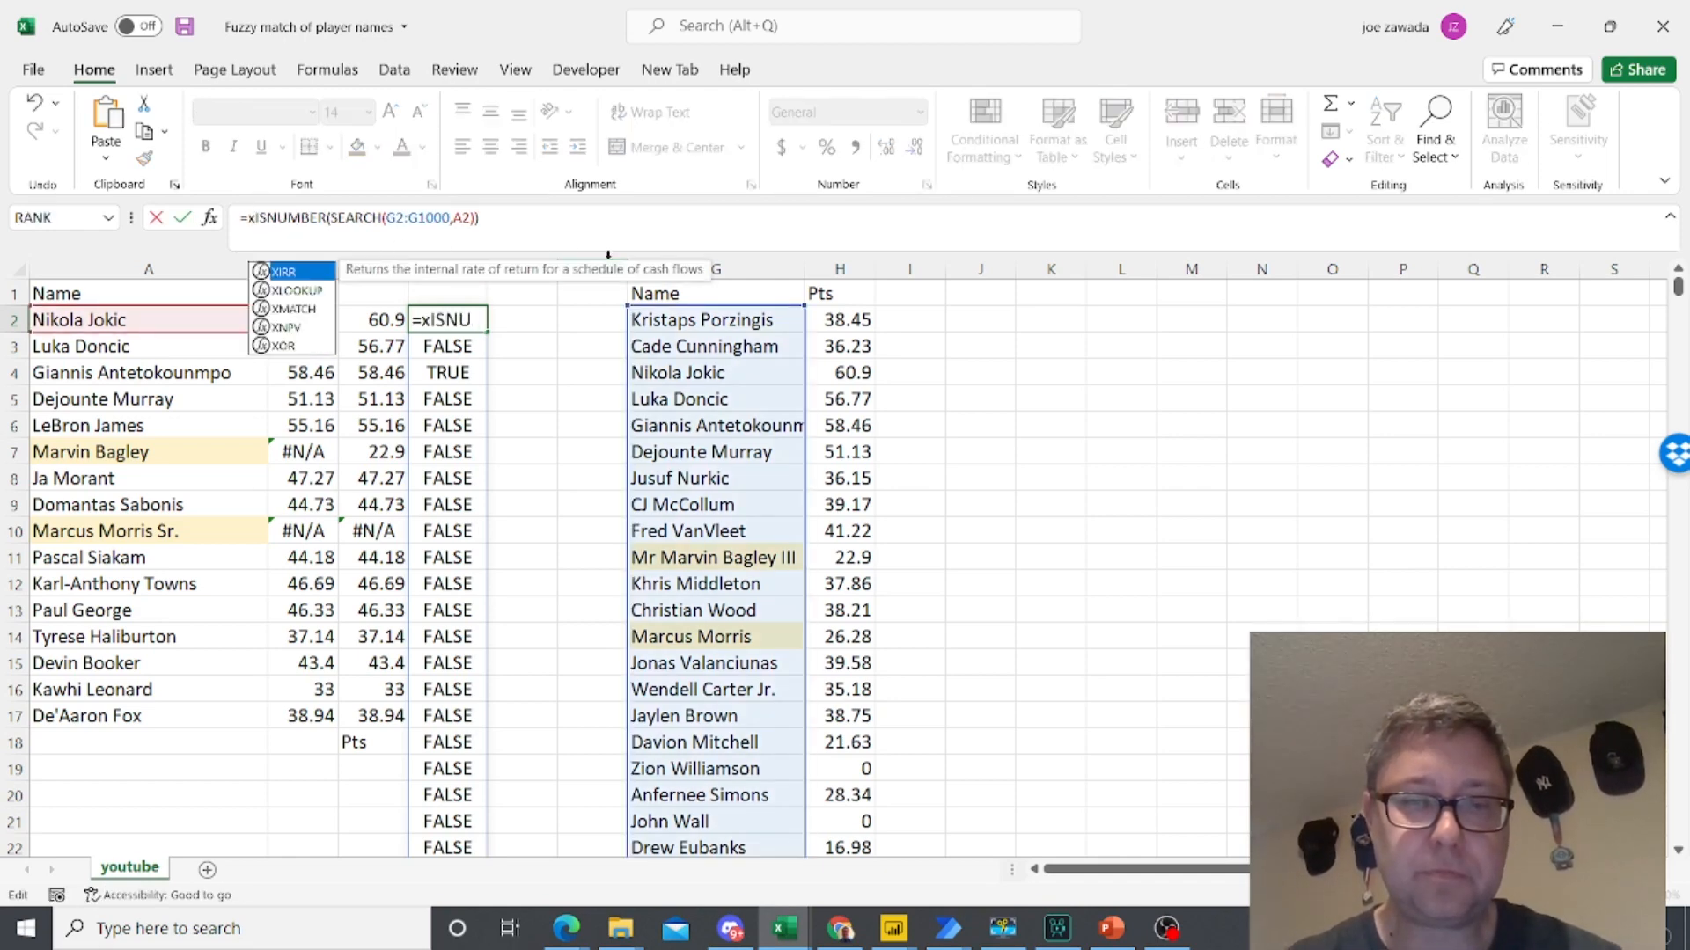
pyautogui.write('p(')
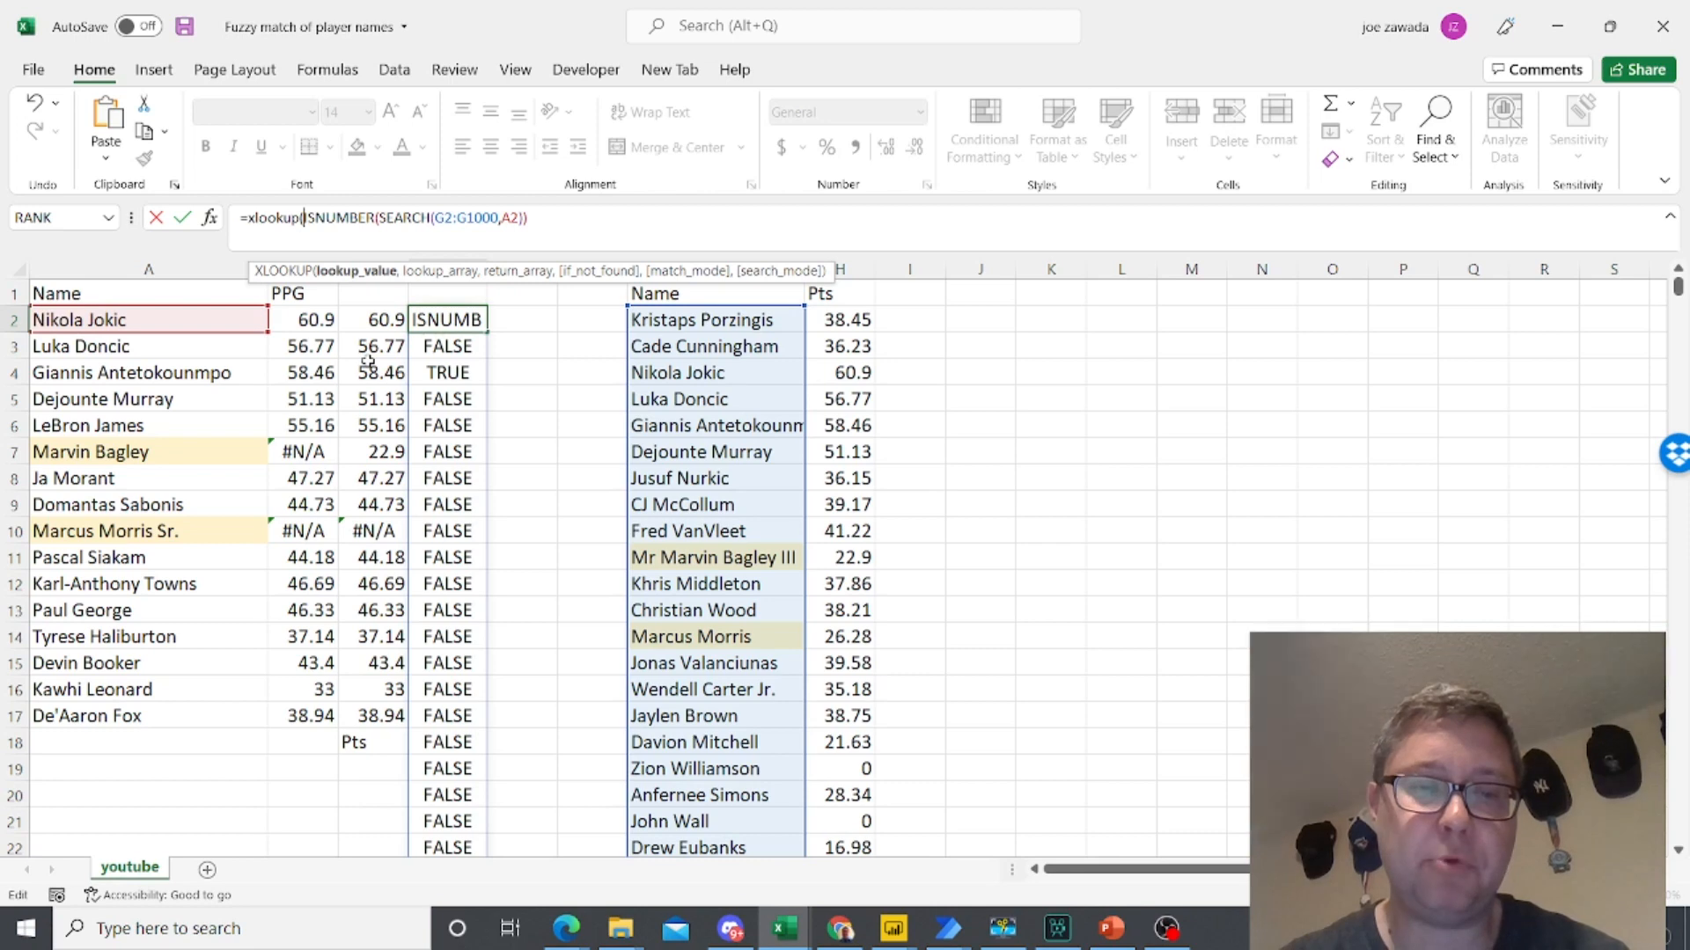
pyautogui.write('TRUE')
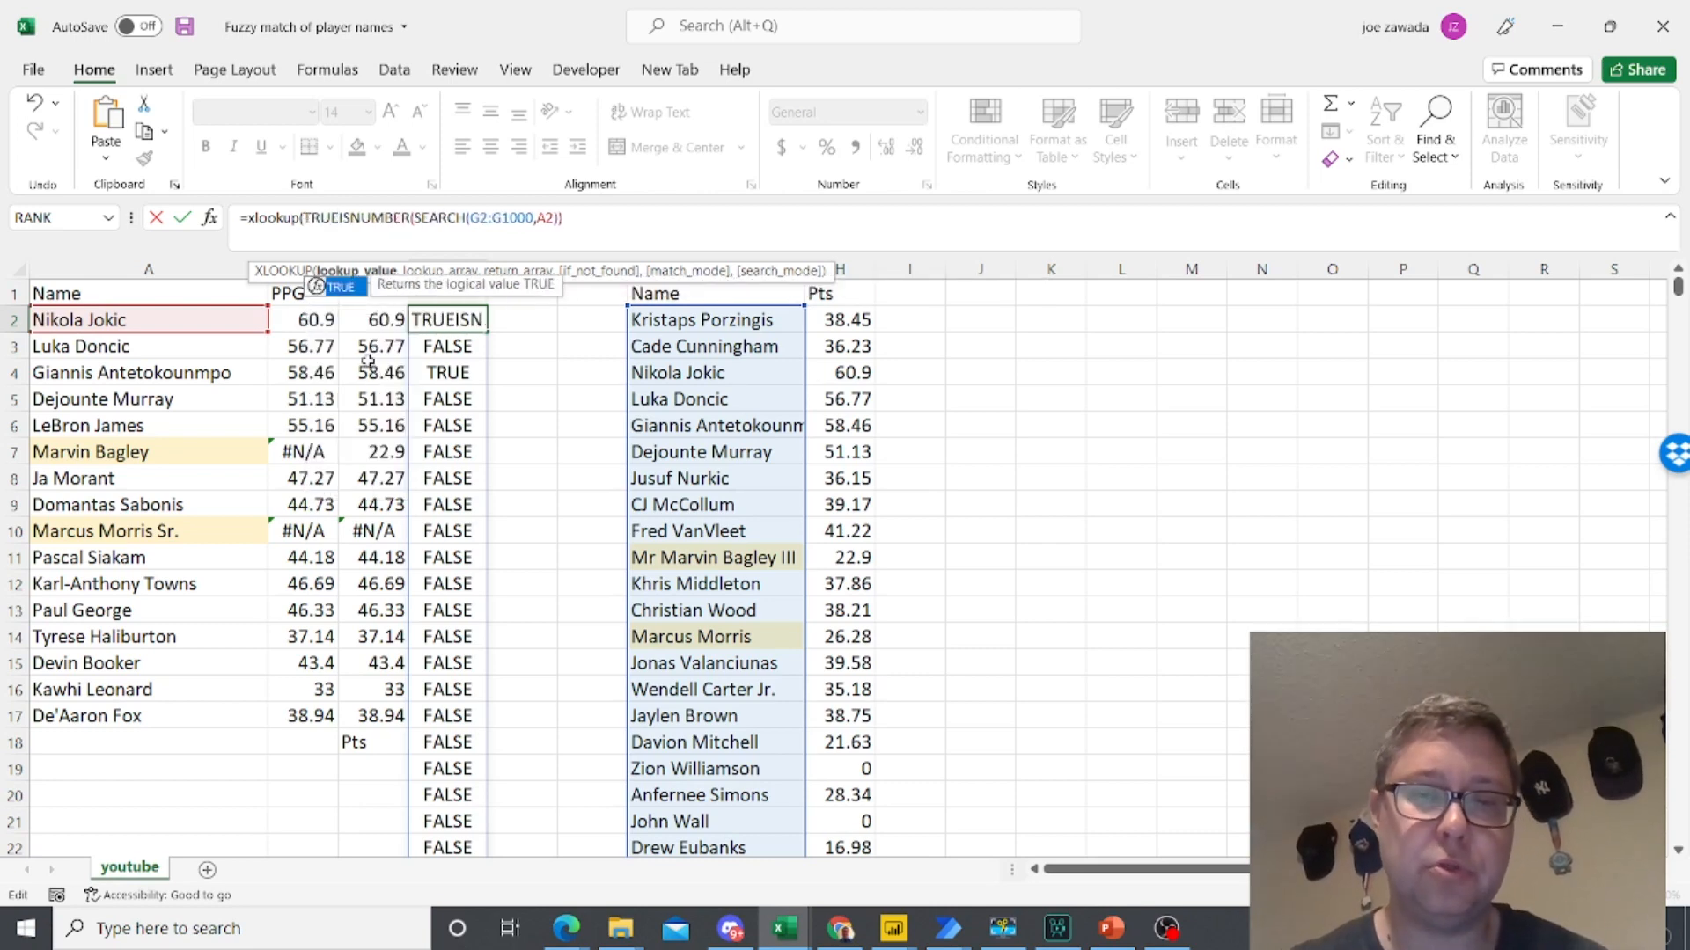
pyautogui.write(',')
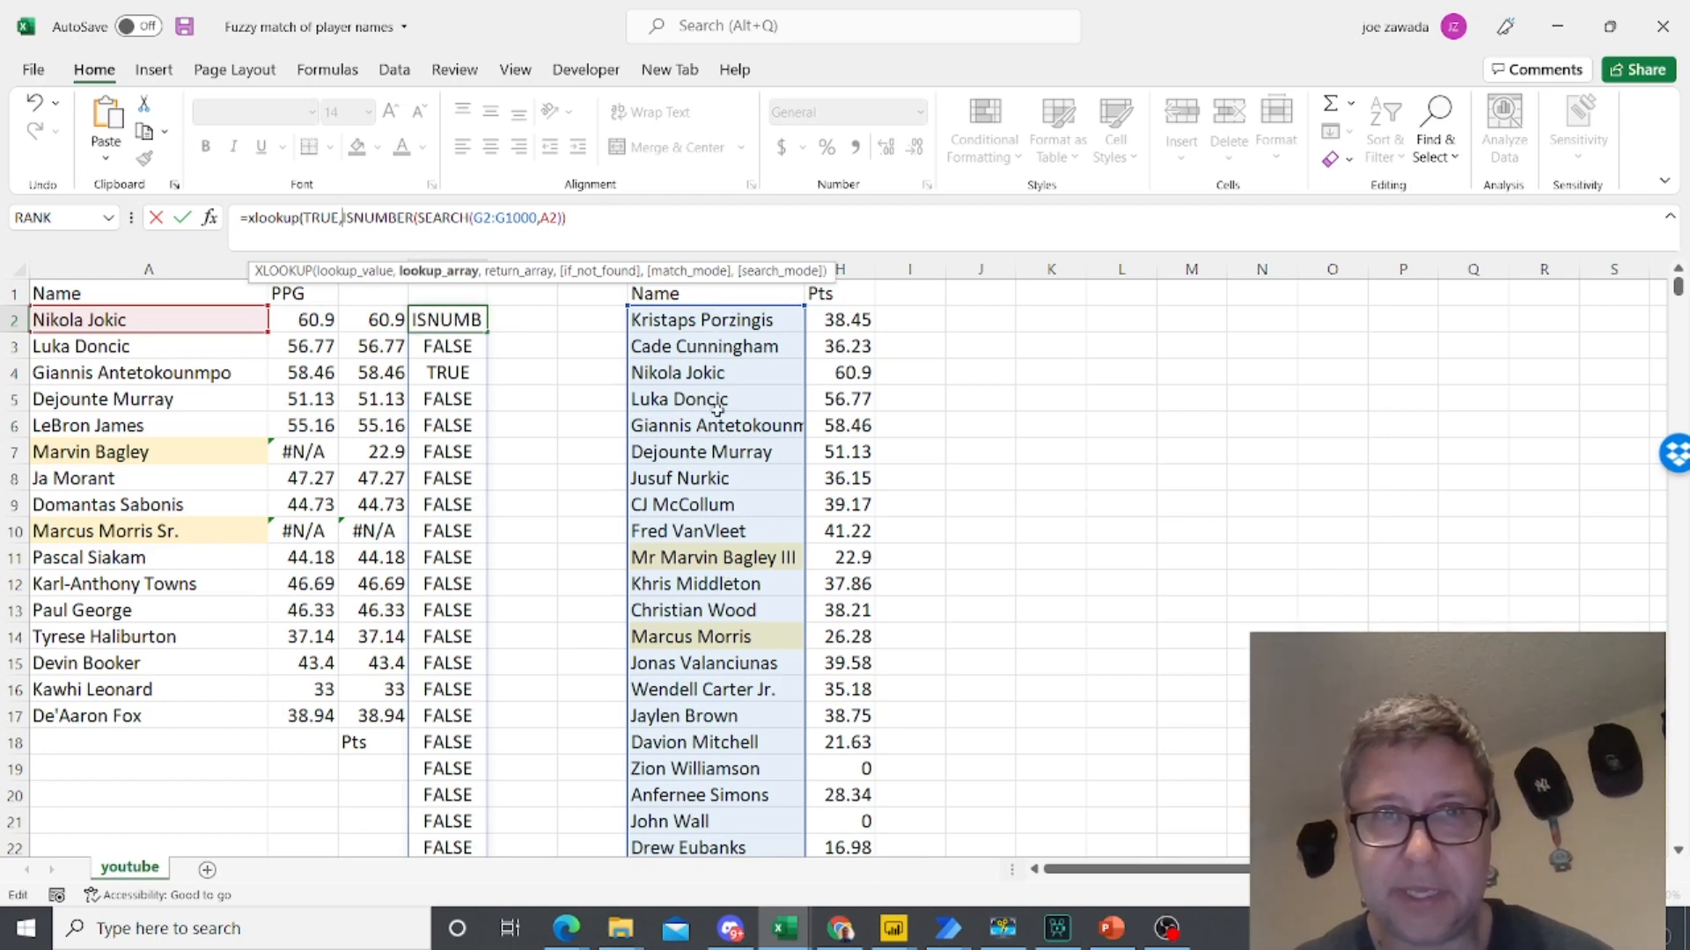
# - Complete D2's XLOOKUP with H2:H1000 as the return array
pyautogui.click(591, 220)
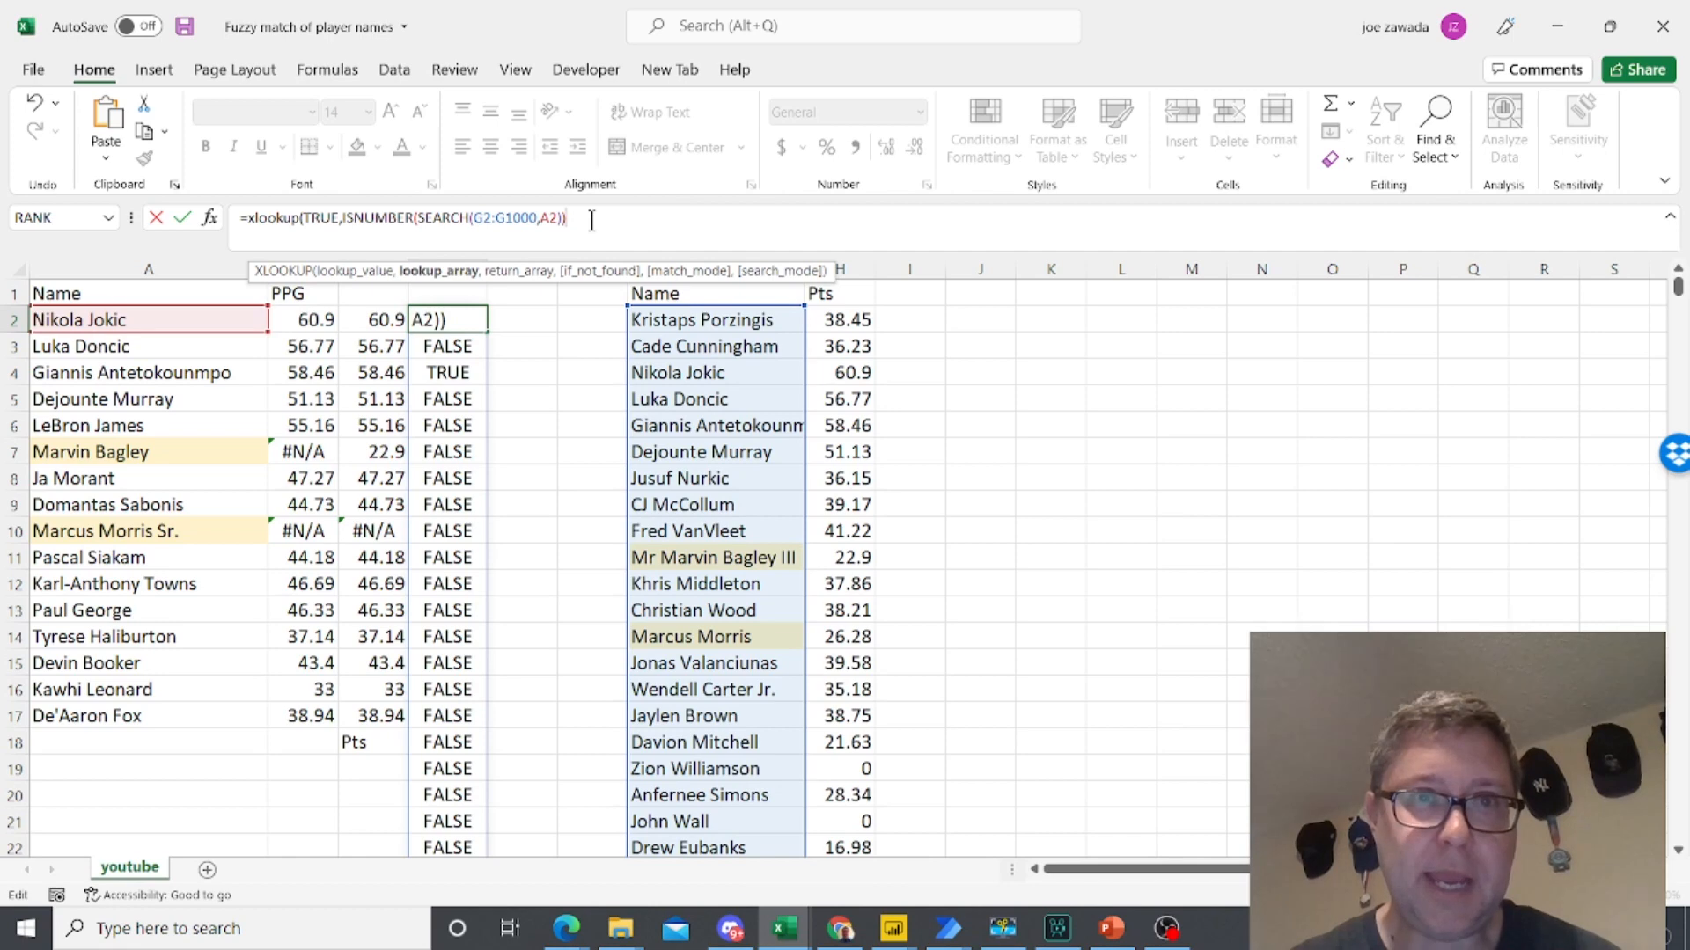
pyautogui.write(',')
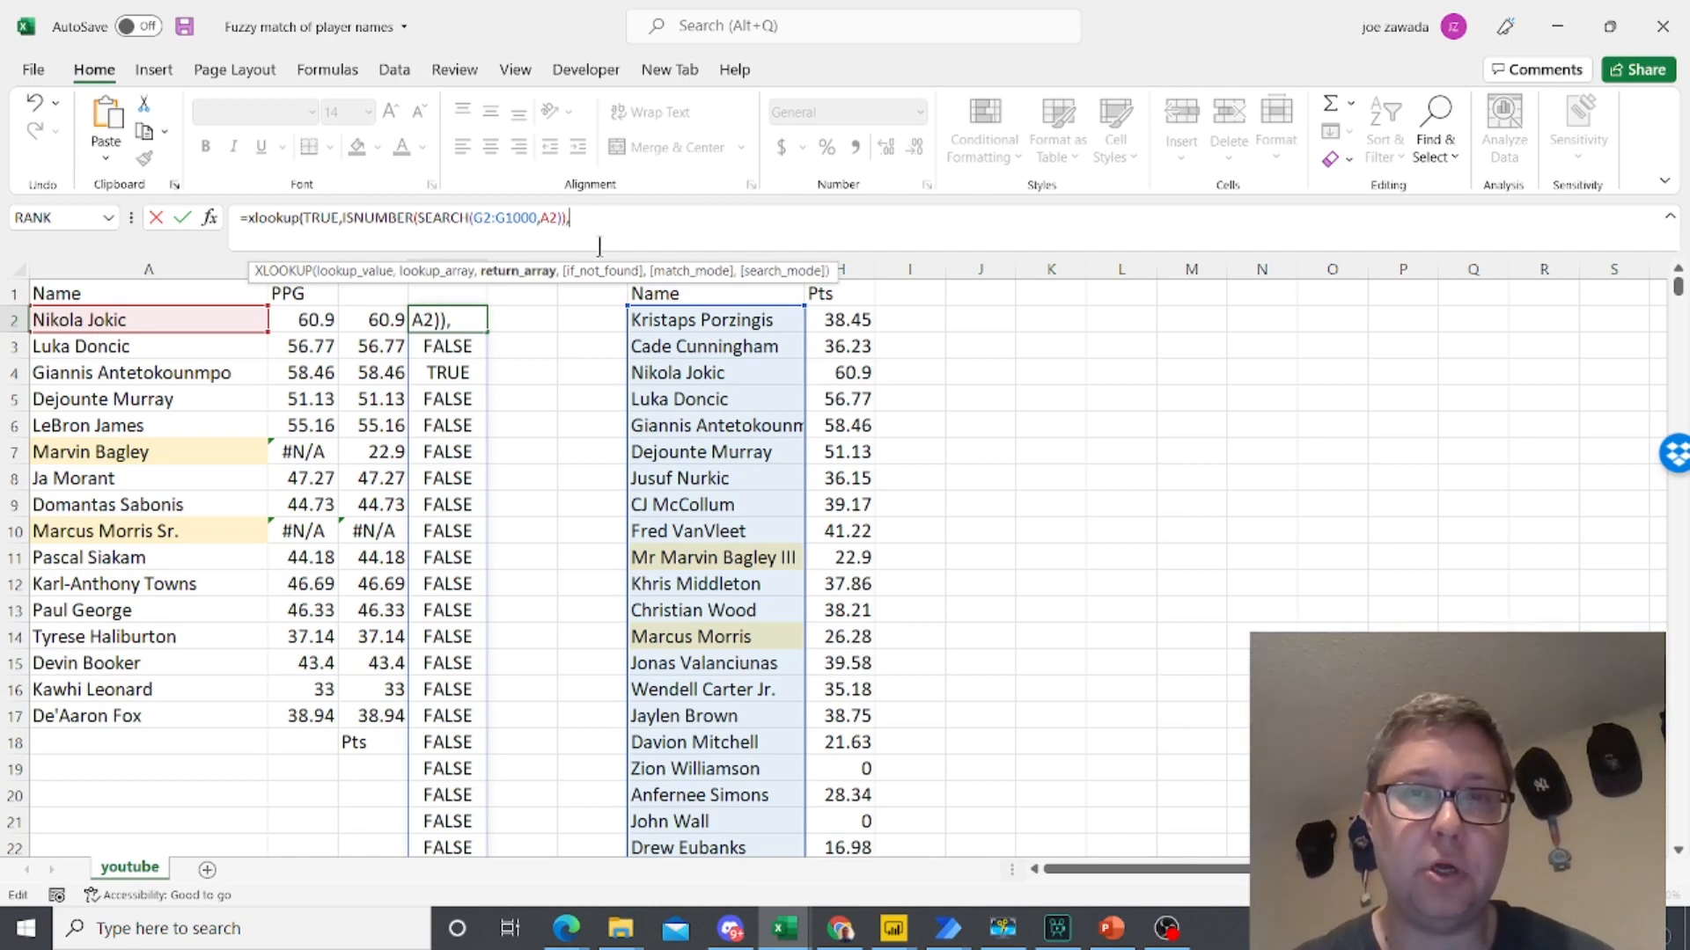
pyautogui.moveTo(832, 318); pyautogui.dragTo(840, 557)
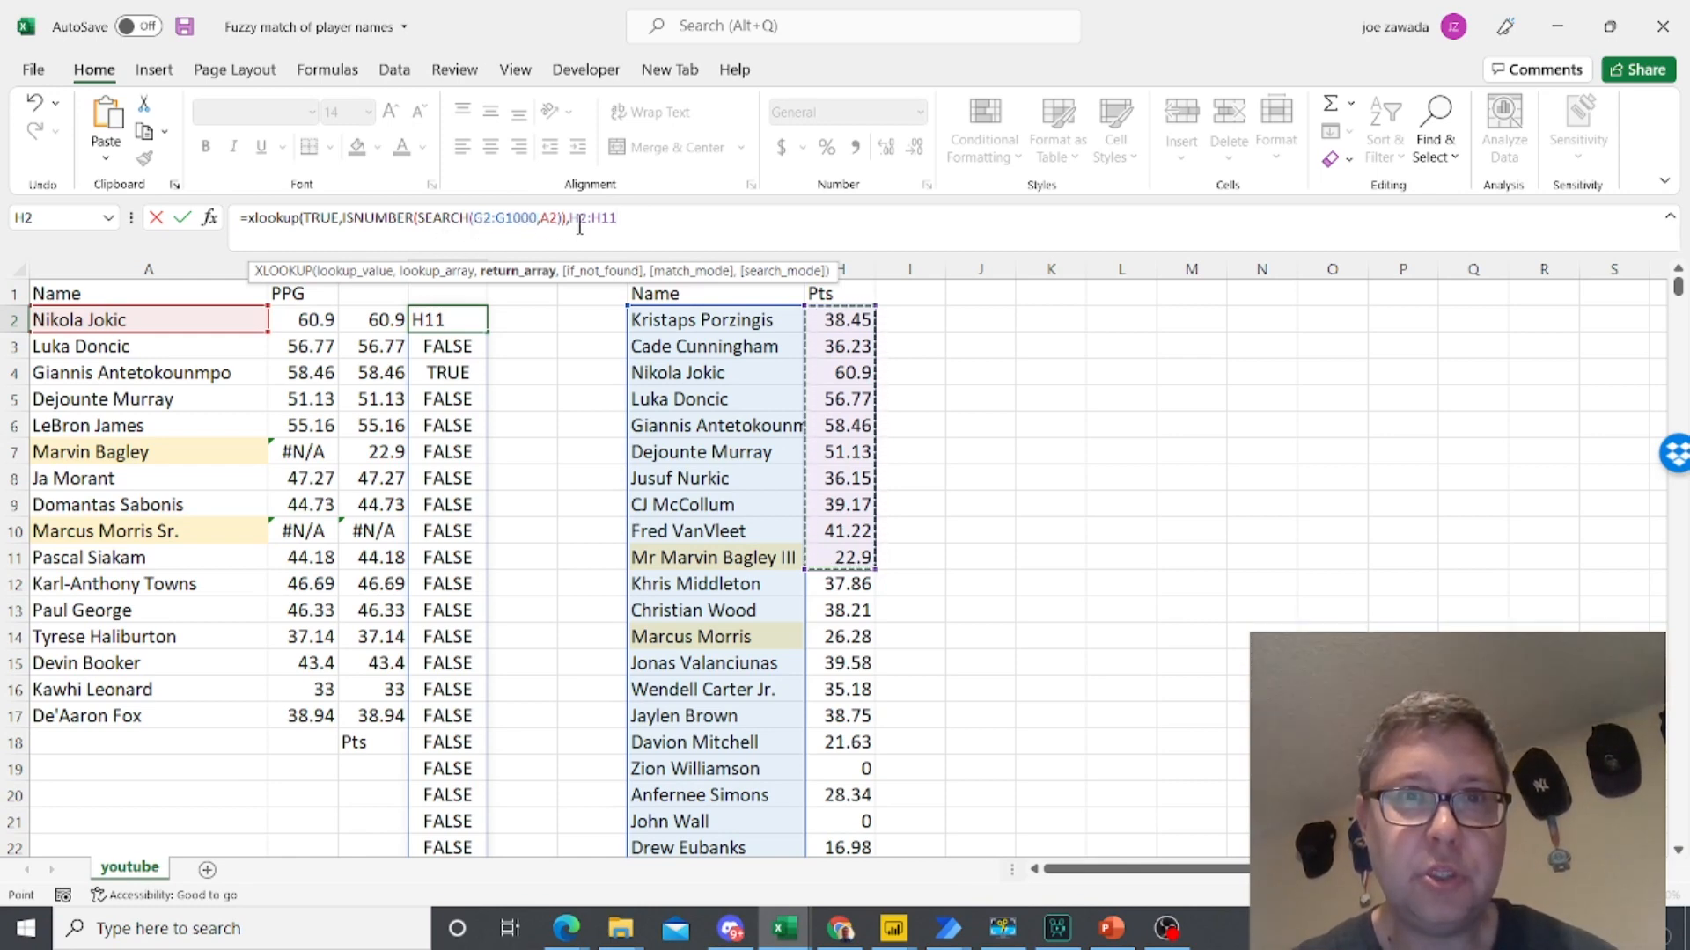
pyautogui.press('BackSpace')
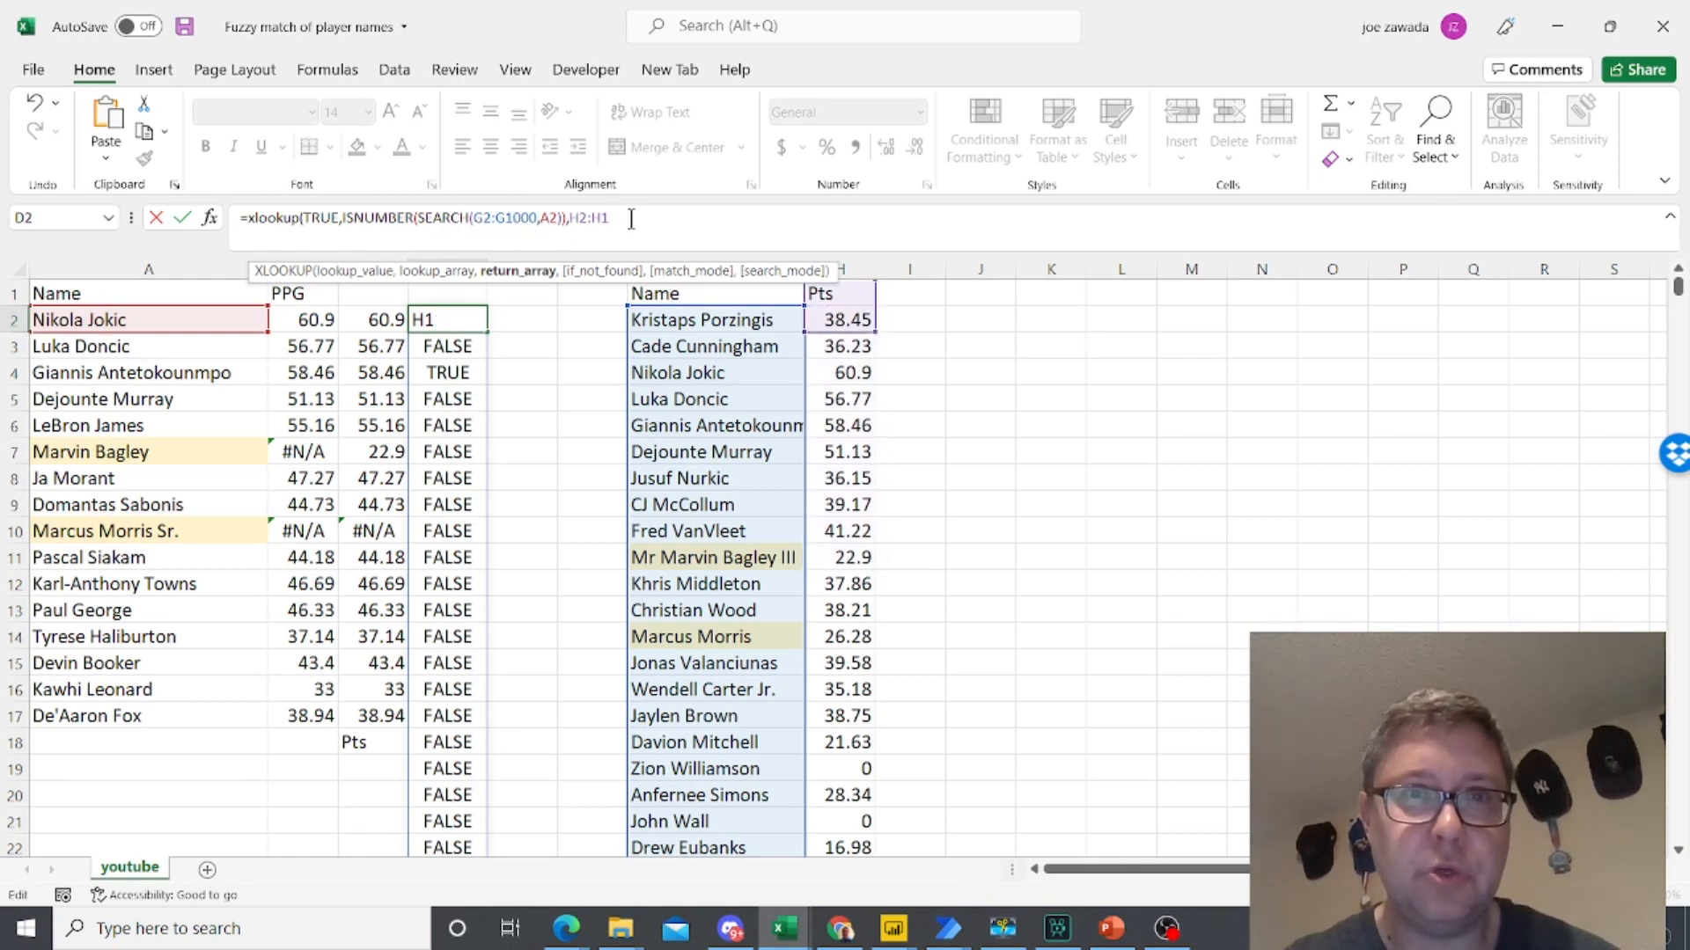
pyautogui.write('000')
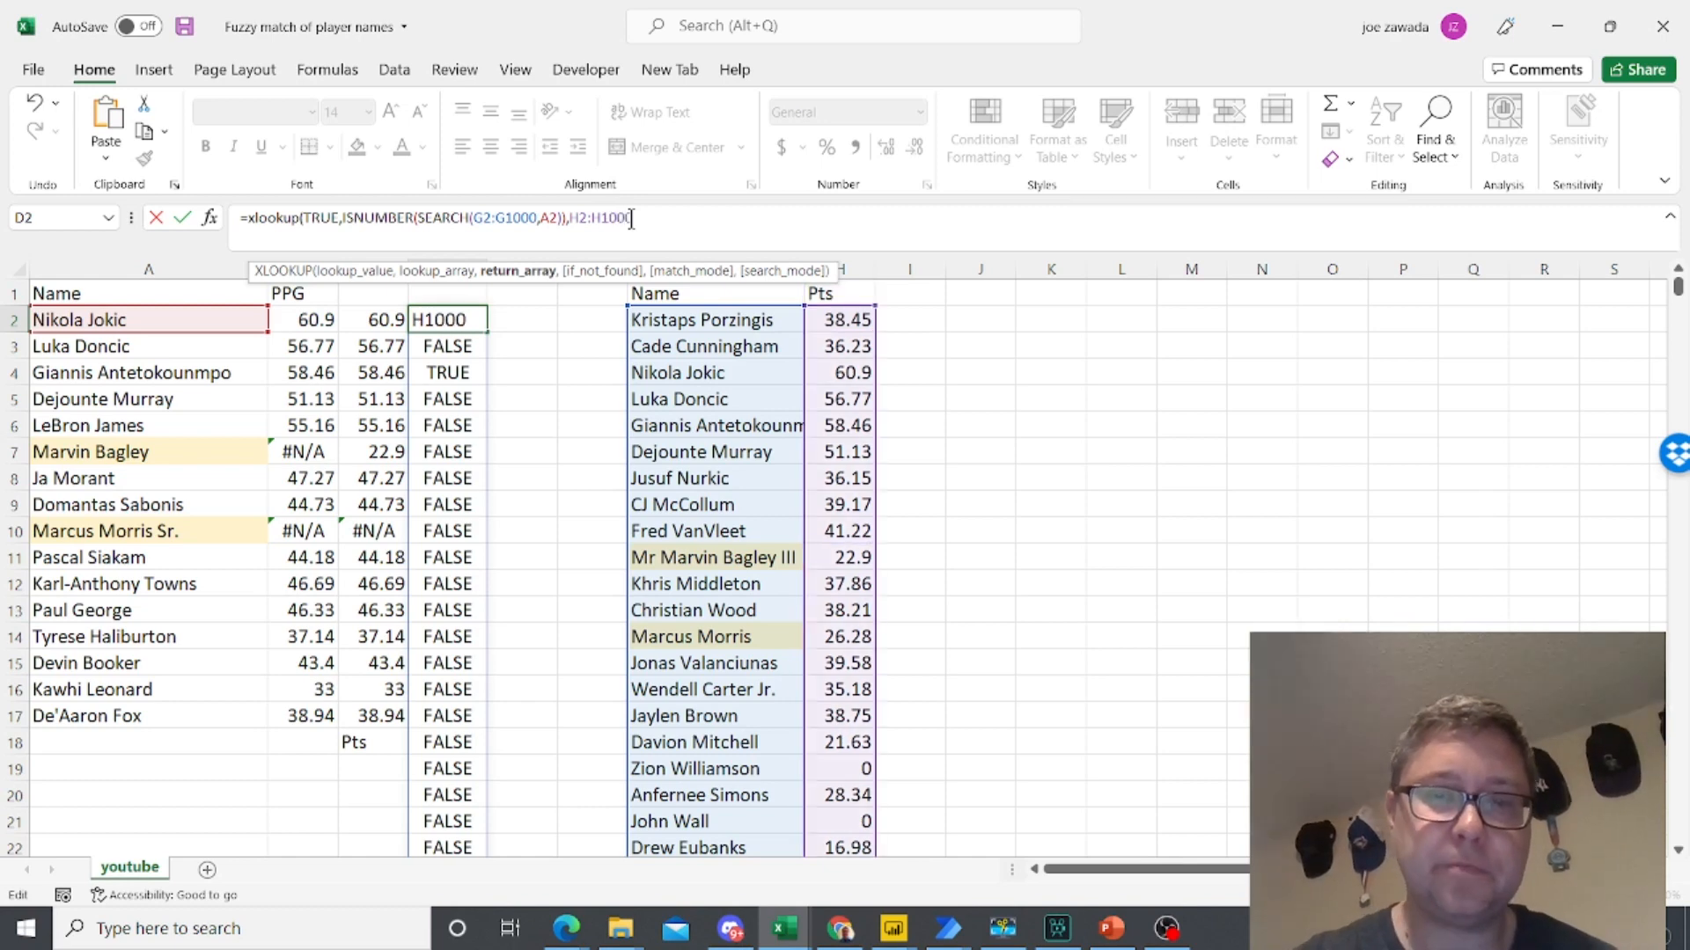
pyautogui.write(')')
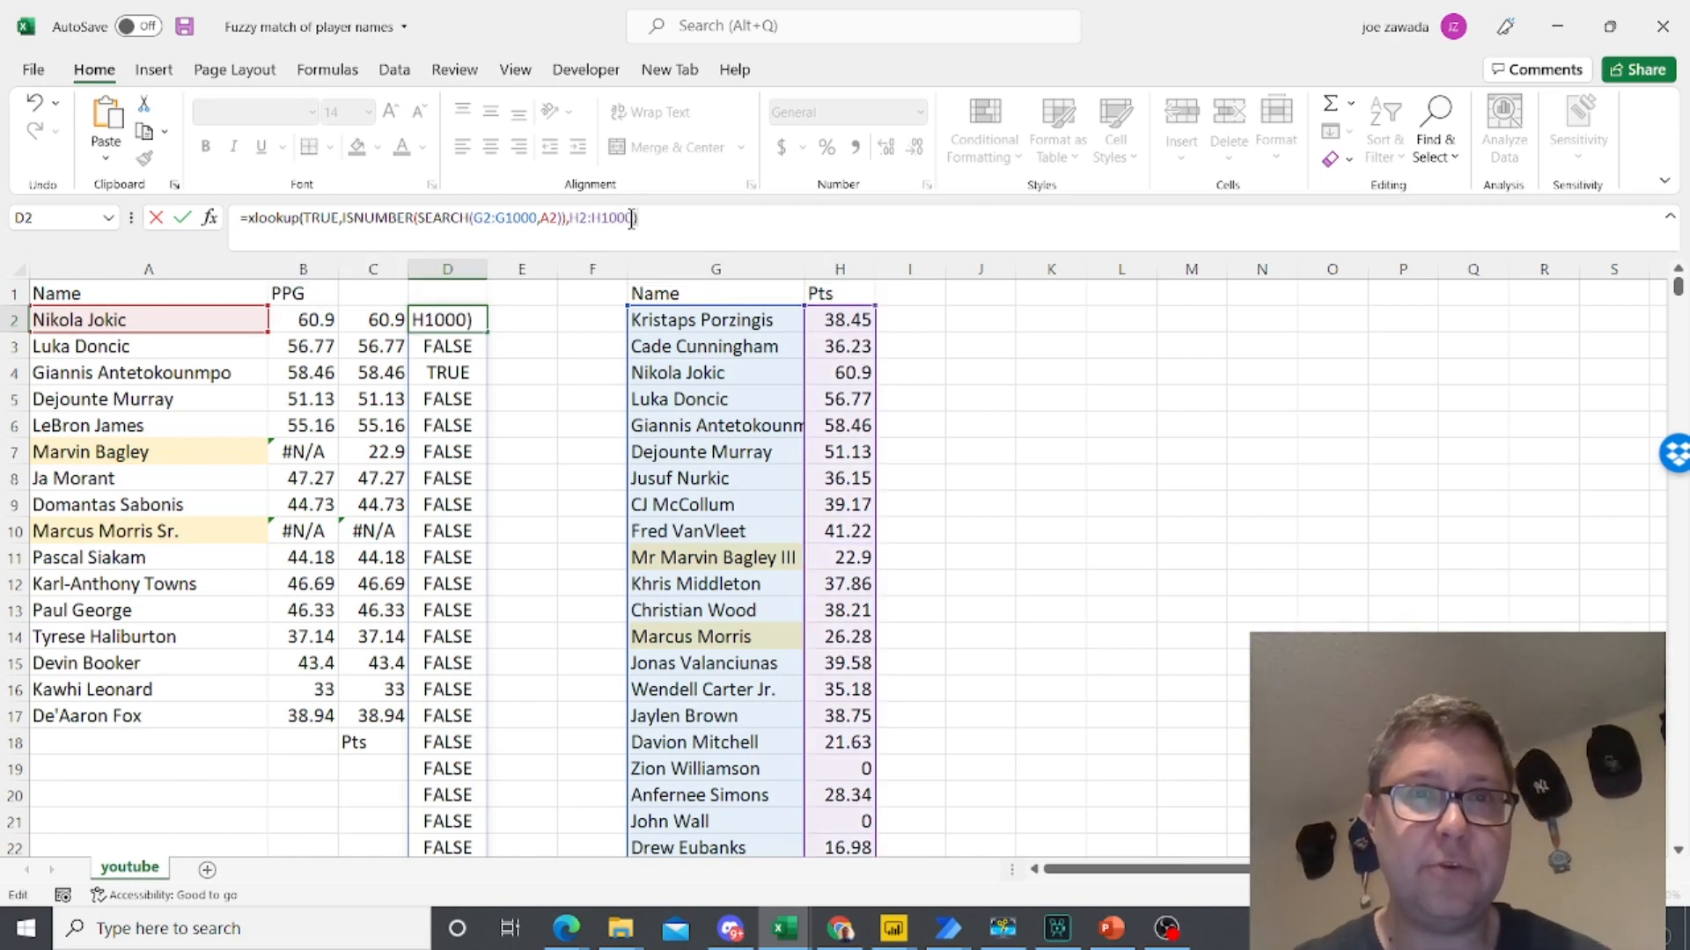
pyautogui.press('Return')
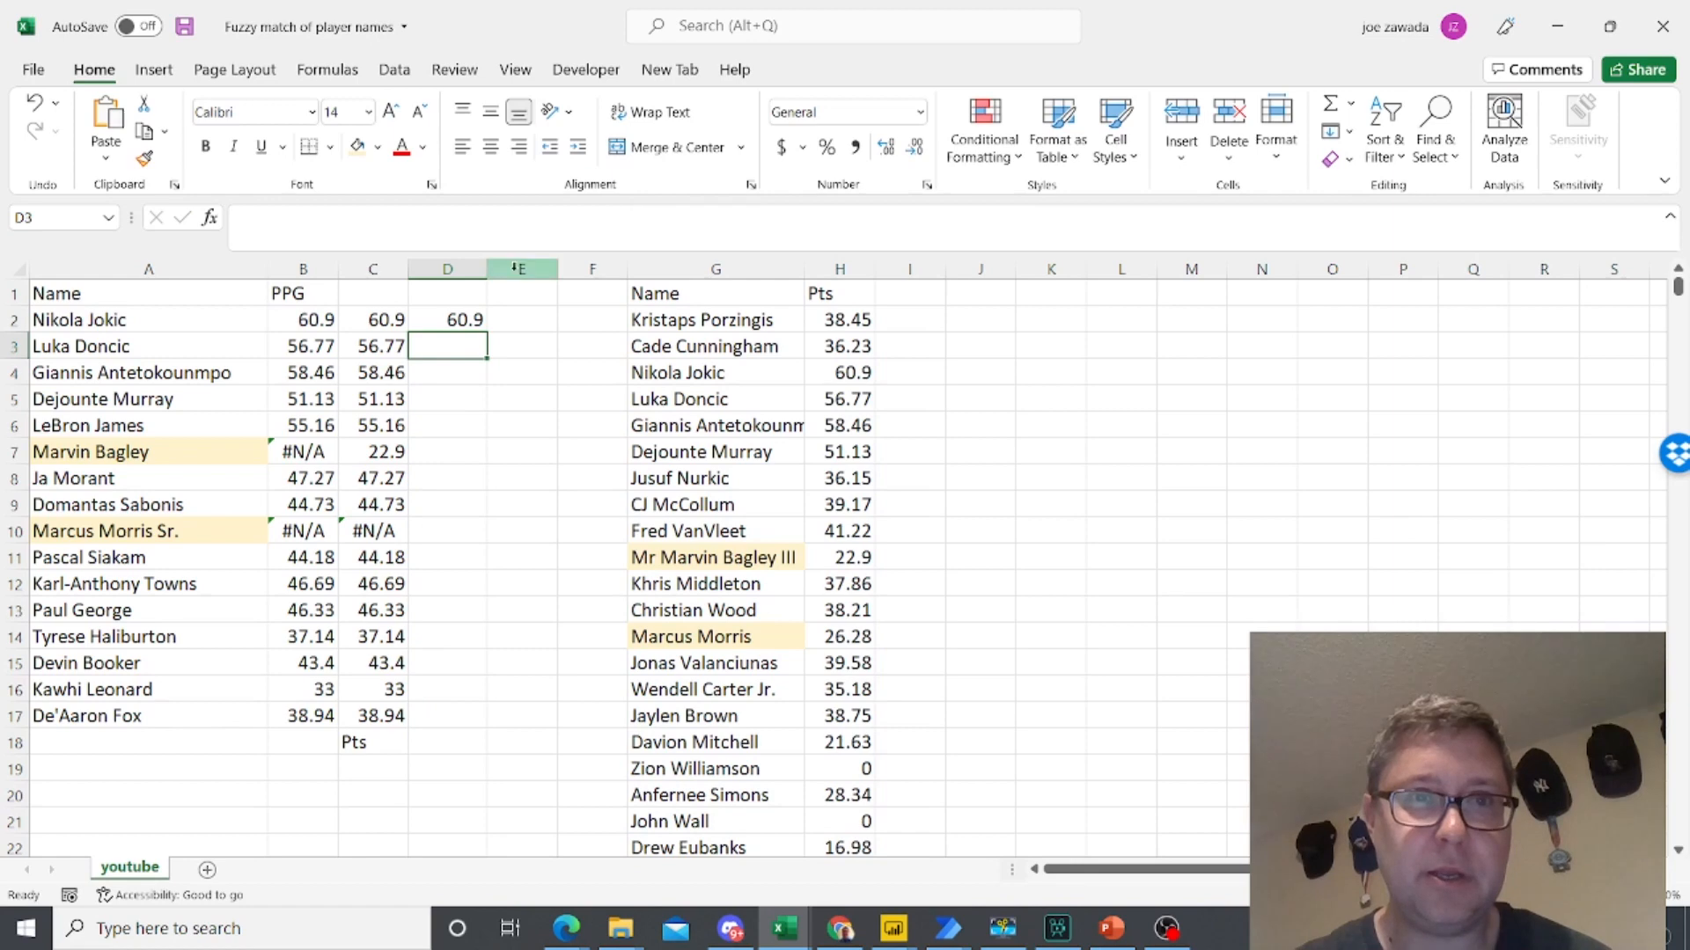
# - Fill the XLOOKUP formula from D2 down through D17
pyautogui.click(443, 318)
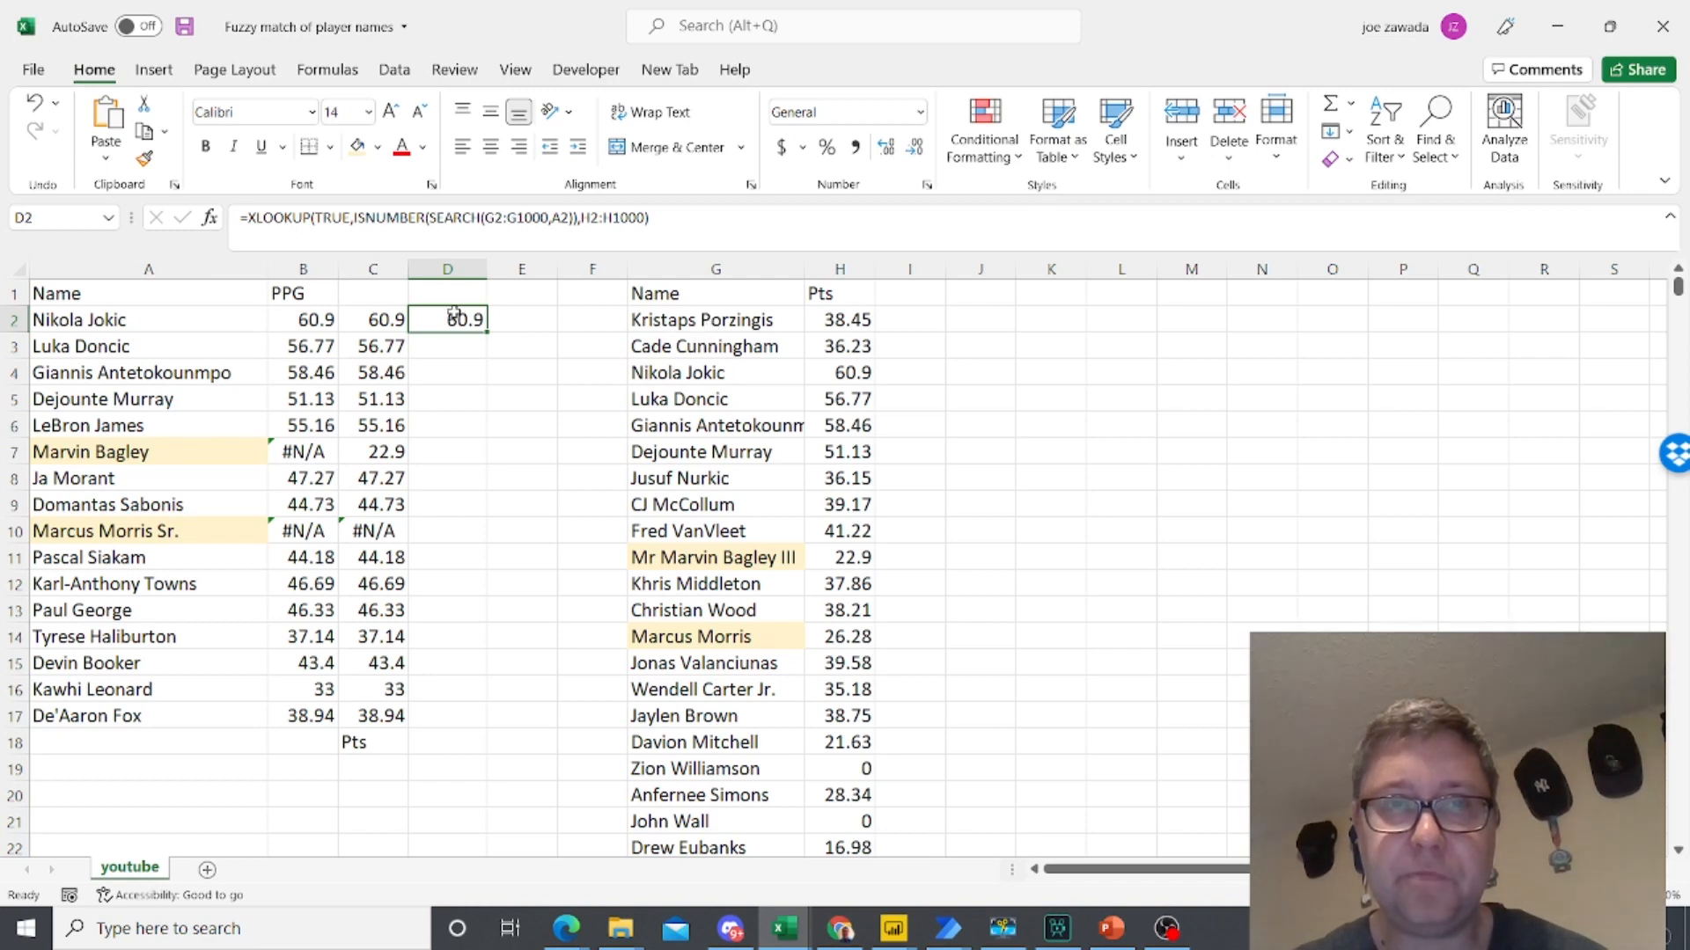
pyautogui.click(717, 318)
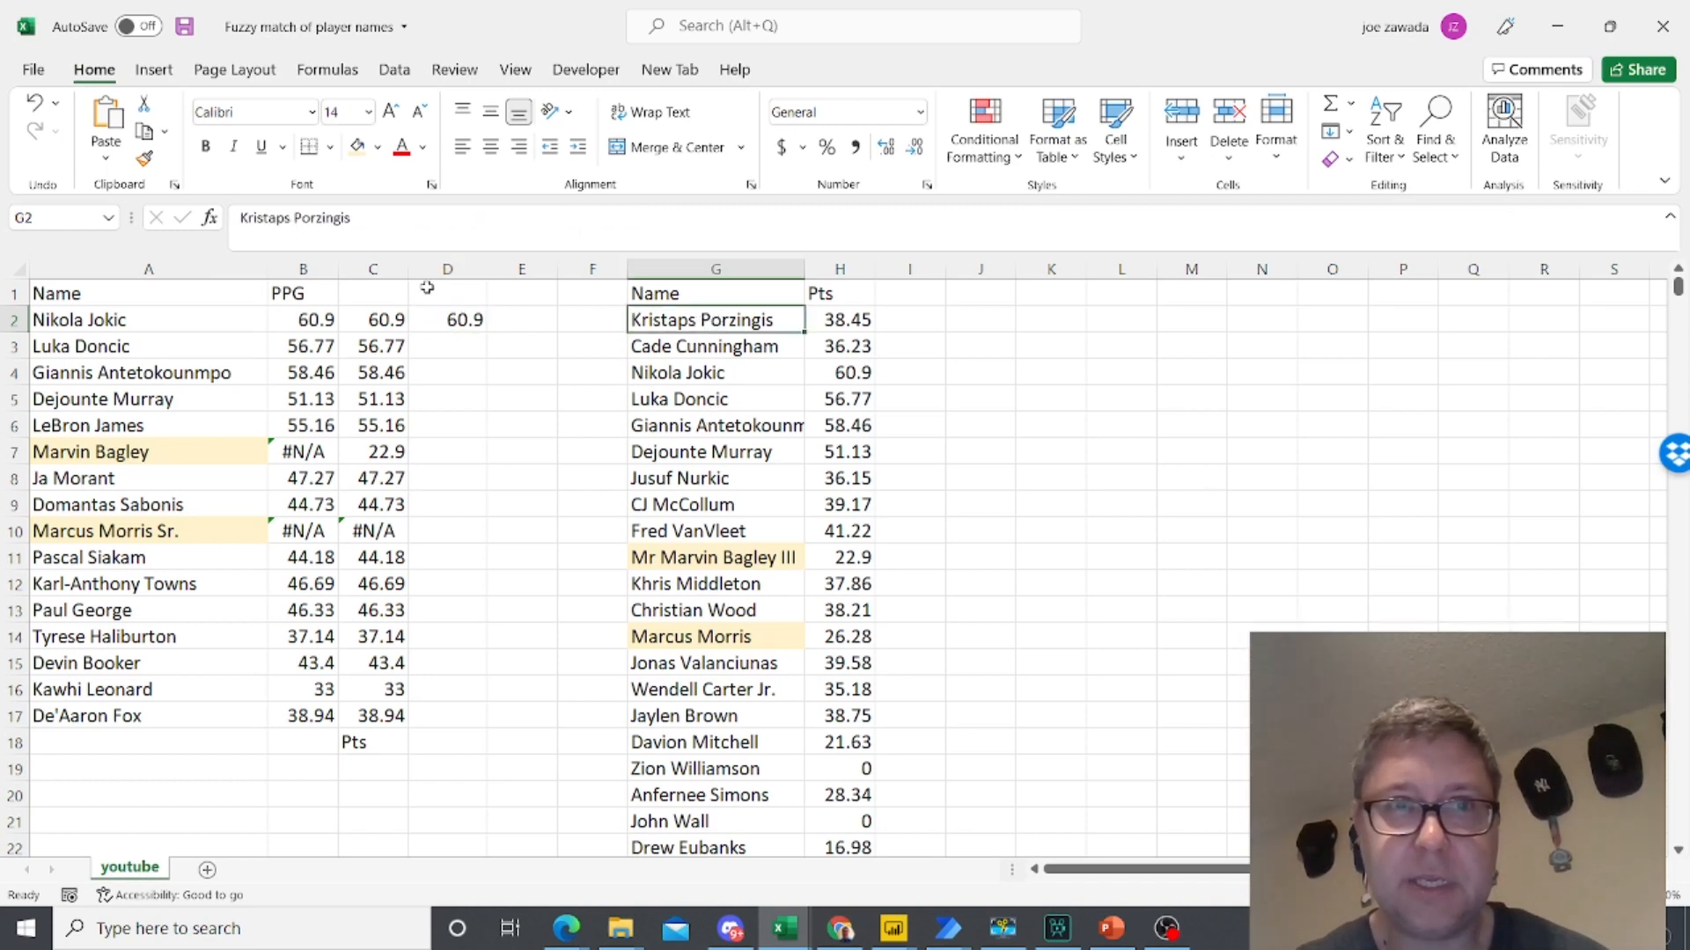
pyautogui.click(444, 315)
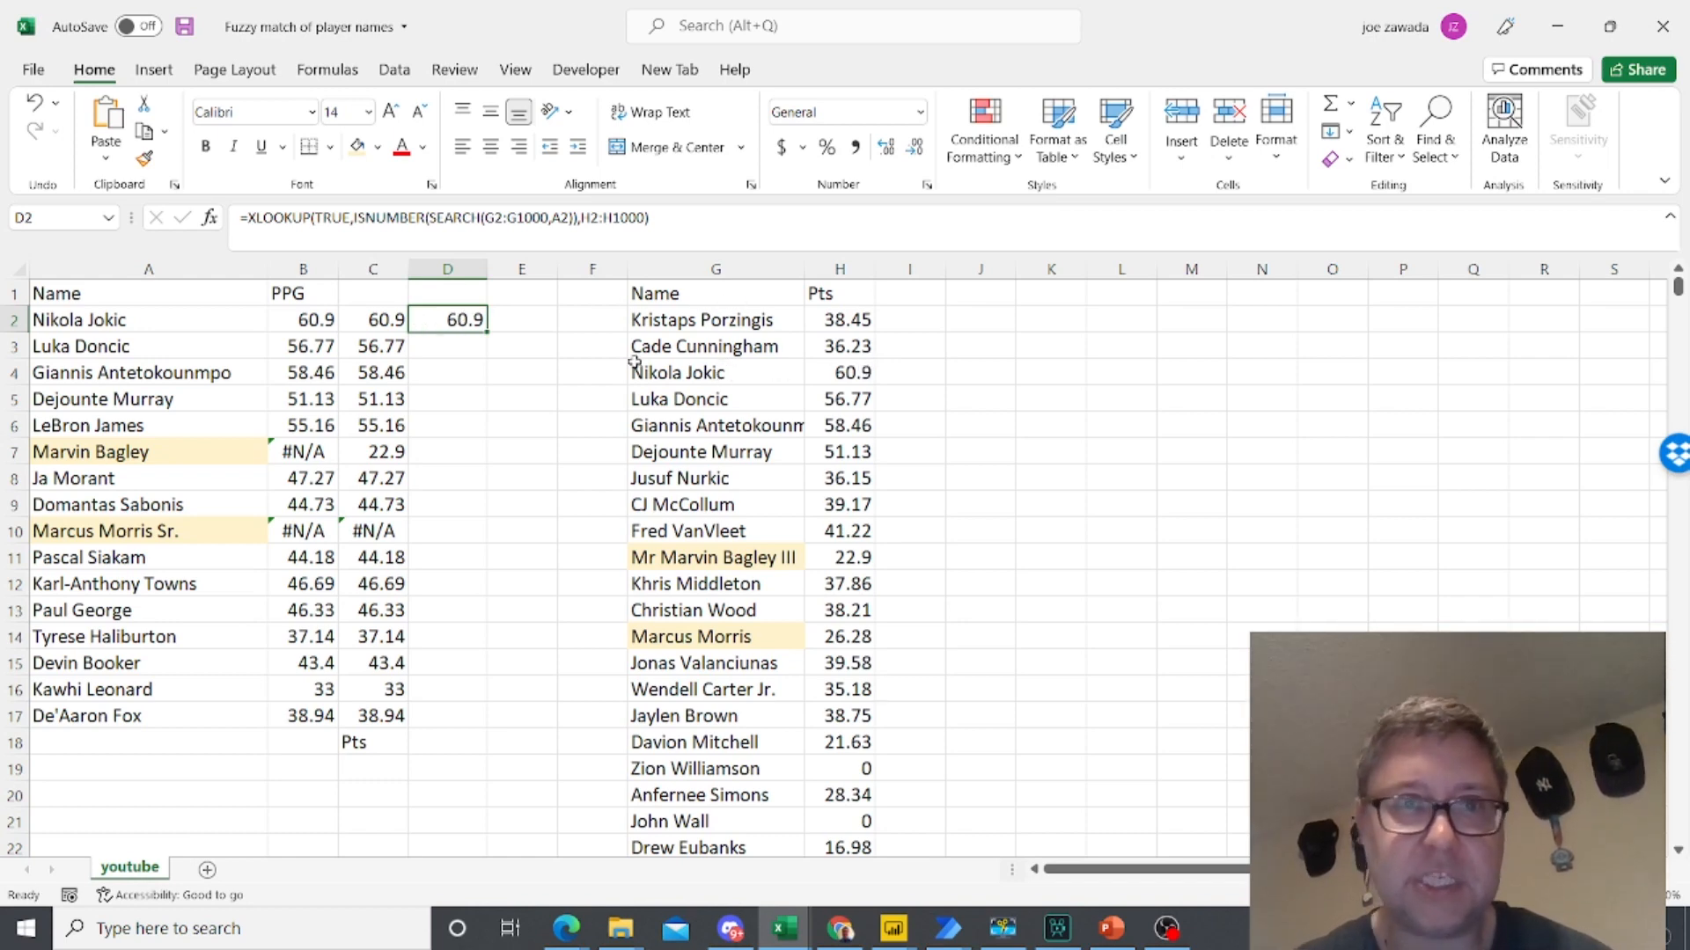
pyautogui.moveTo(488, 385); pyautogui.dragTo(487, 721)
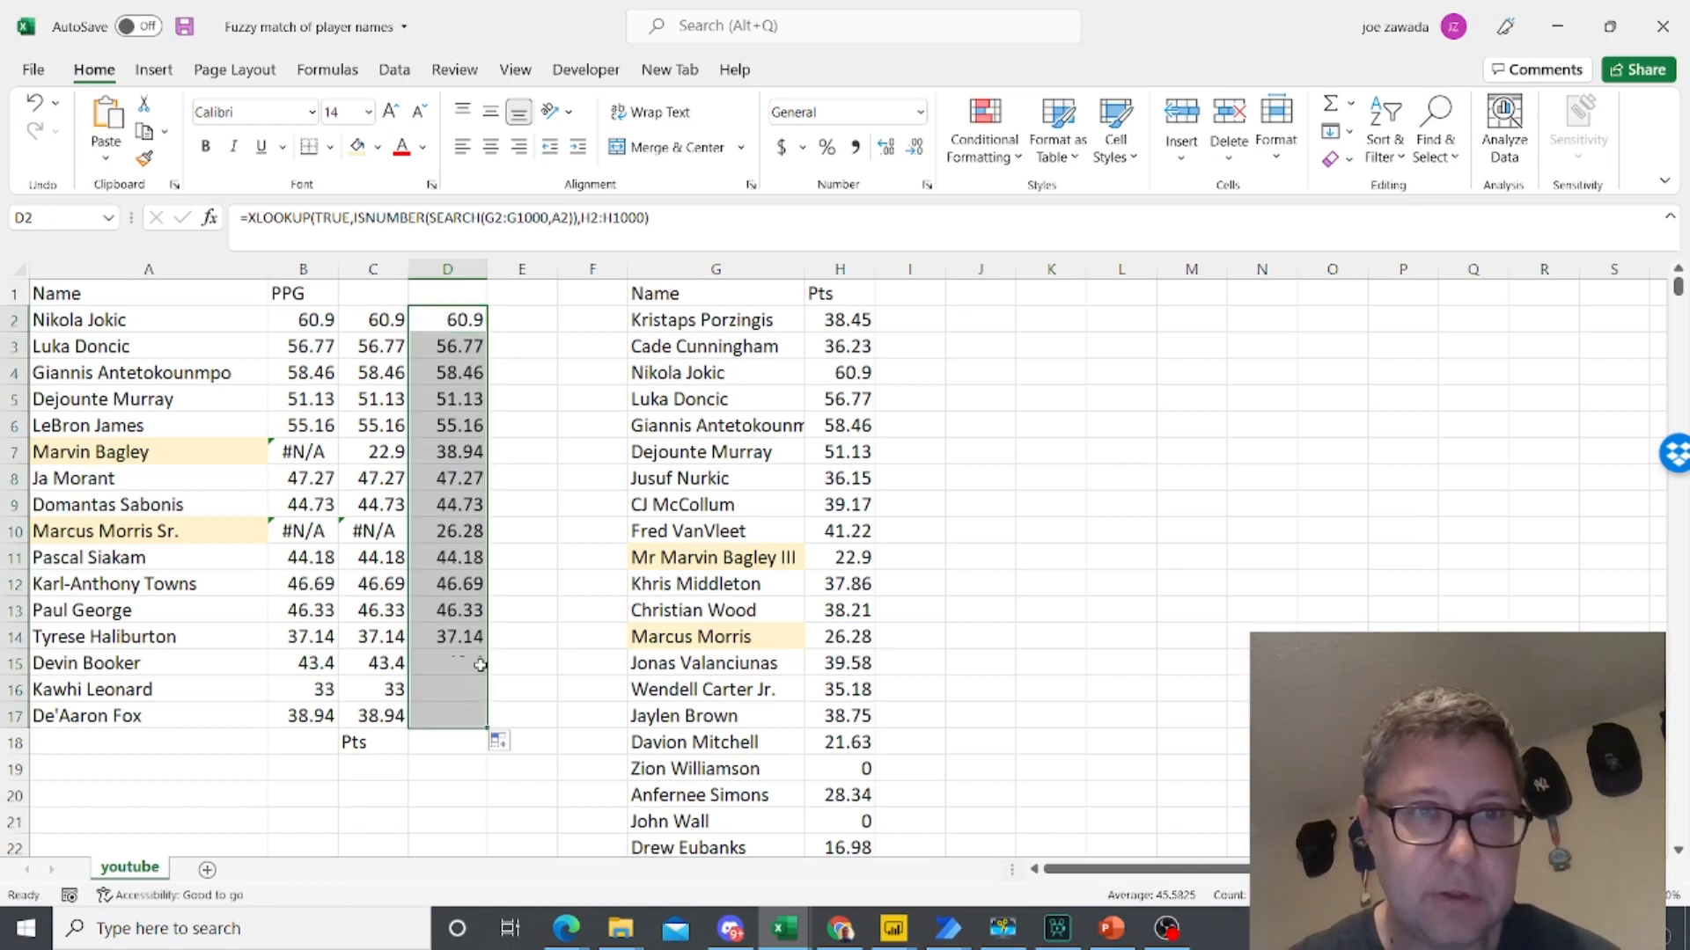
# - Compare the XLOOKUP result in D10 with the highlighted name in G14 and its points in H14
pyautogui.click(439, 527)
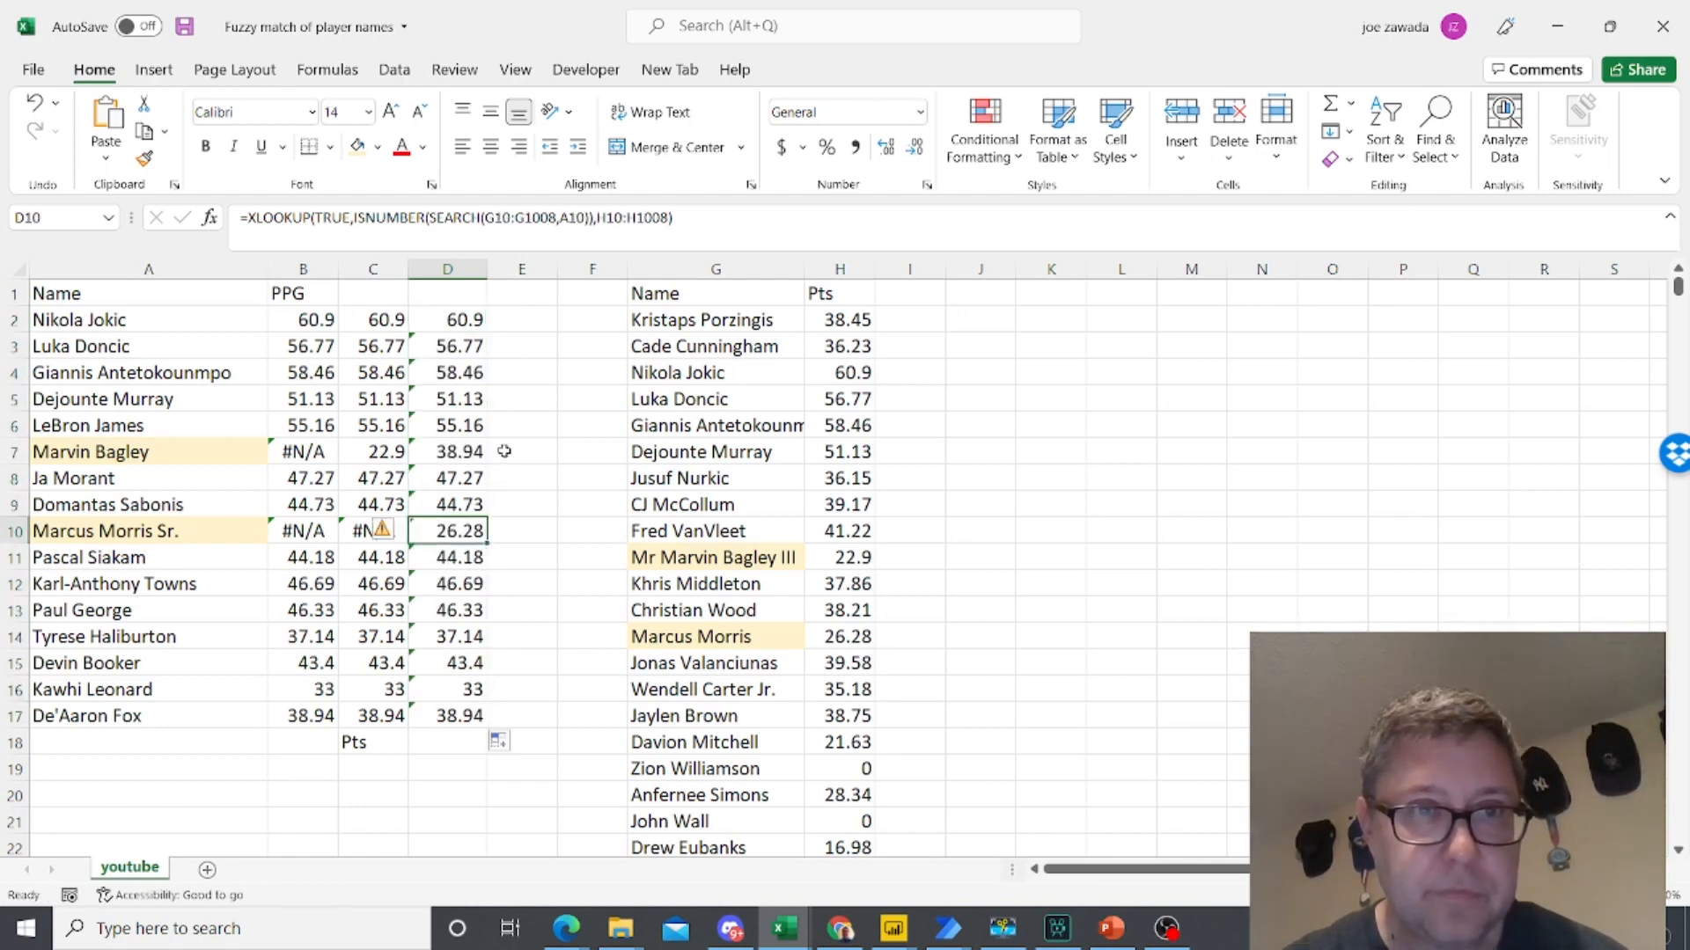
pyautogui.click(453, 556)
pyautogui.click(458, 528)
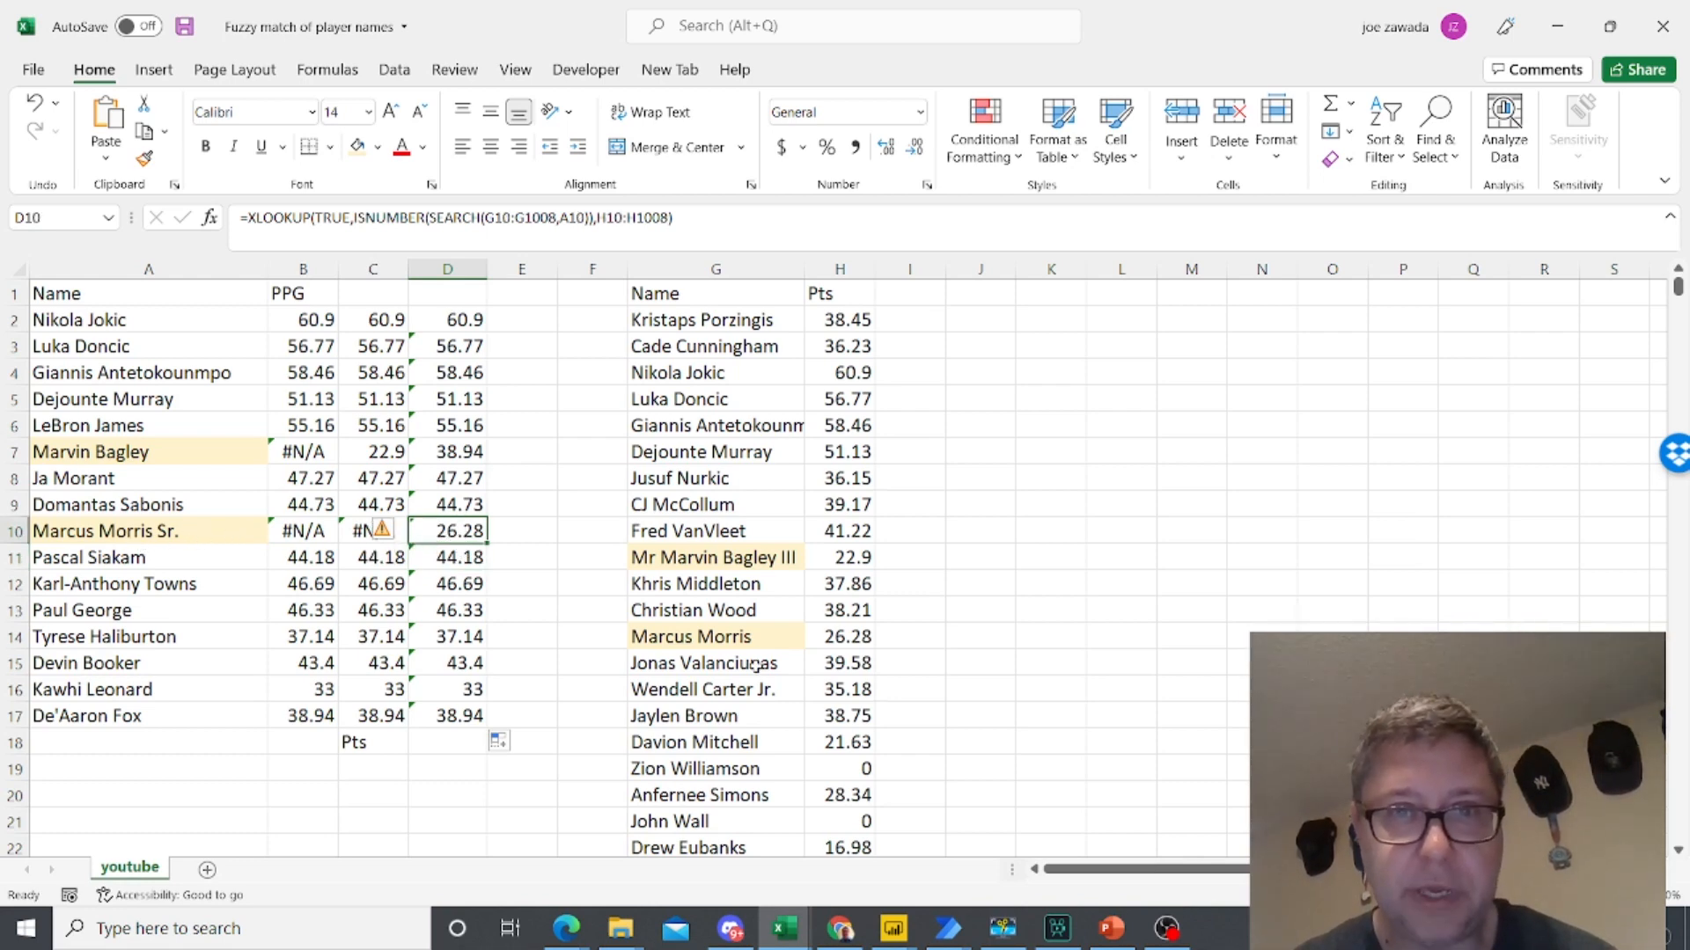
pyautogui.click(755, 640)
pyautogui.click(847, 638)
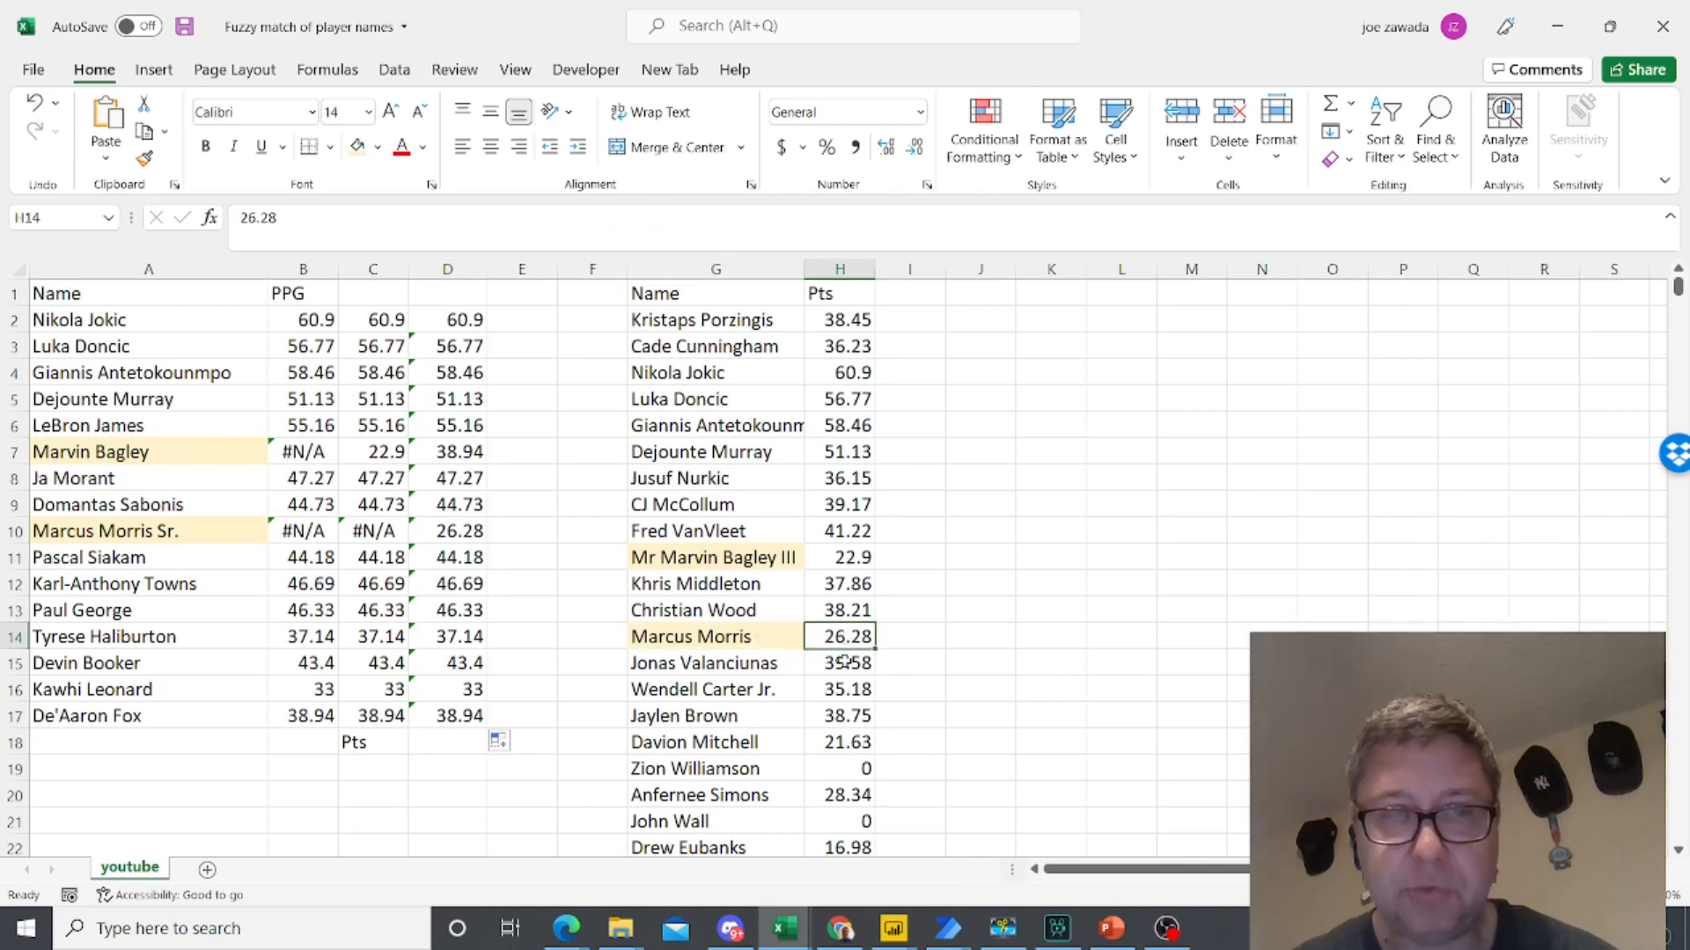
pyautogui.click(769, 643)
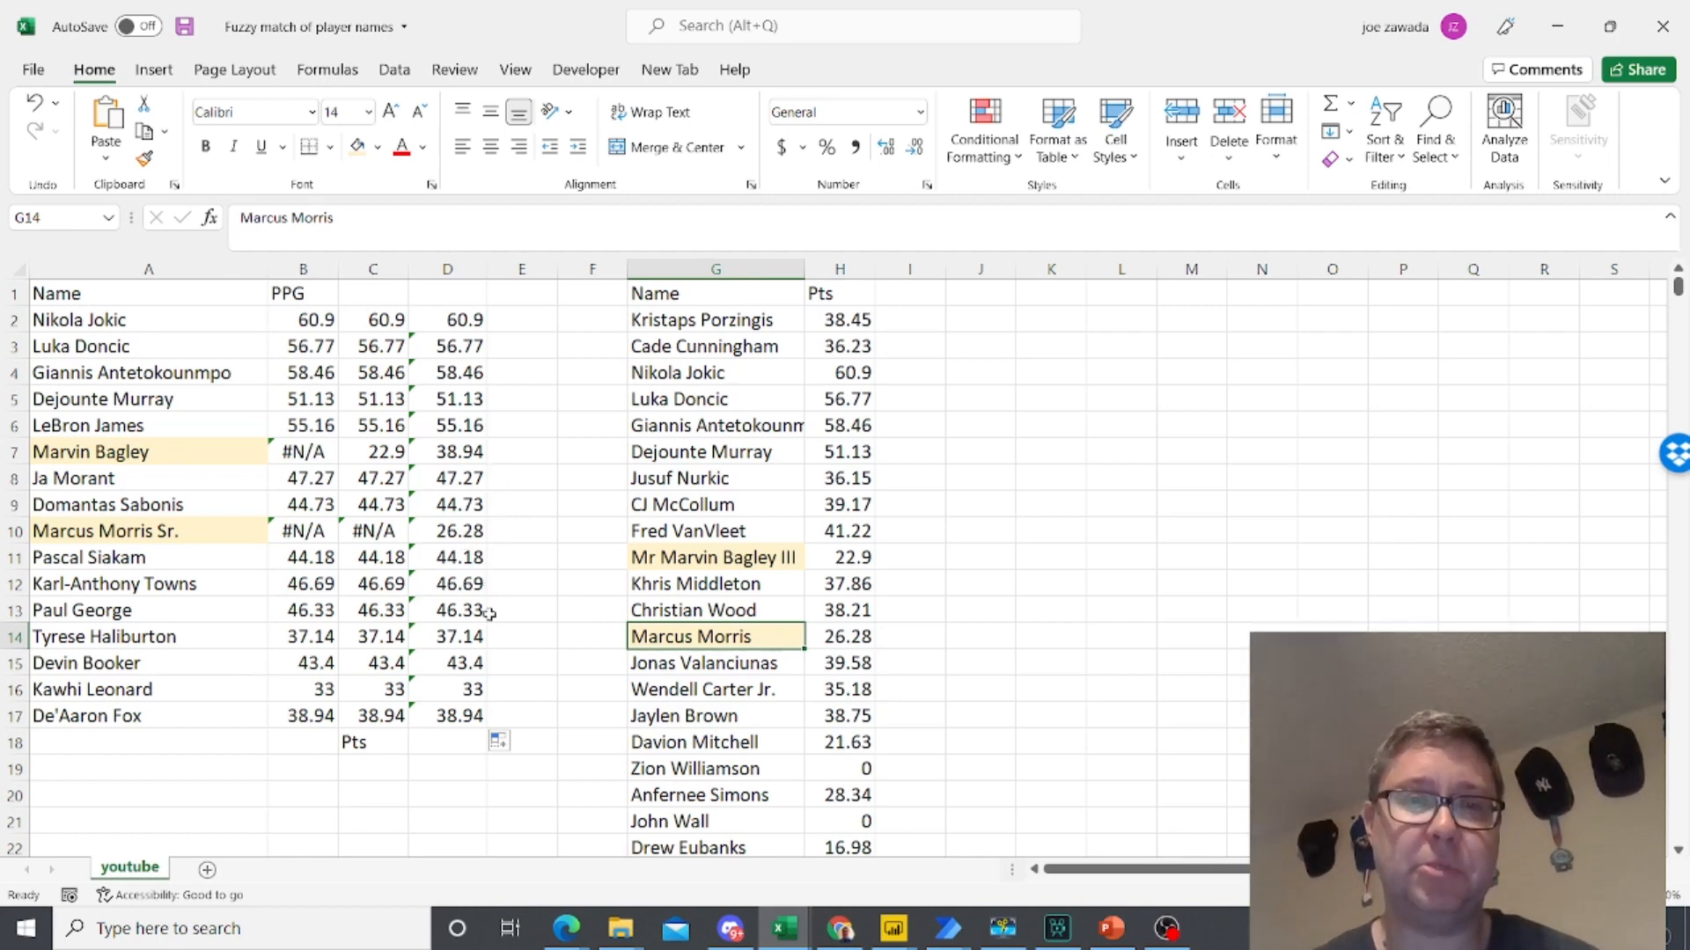
# - Copy the wildcard VLOOKUP expression from C2's formula without its equals sign, leaving the cell unedited
pyautogui.click(320, 319)
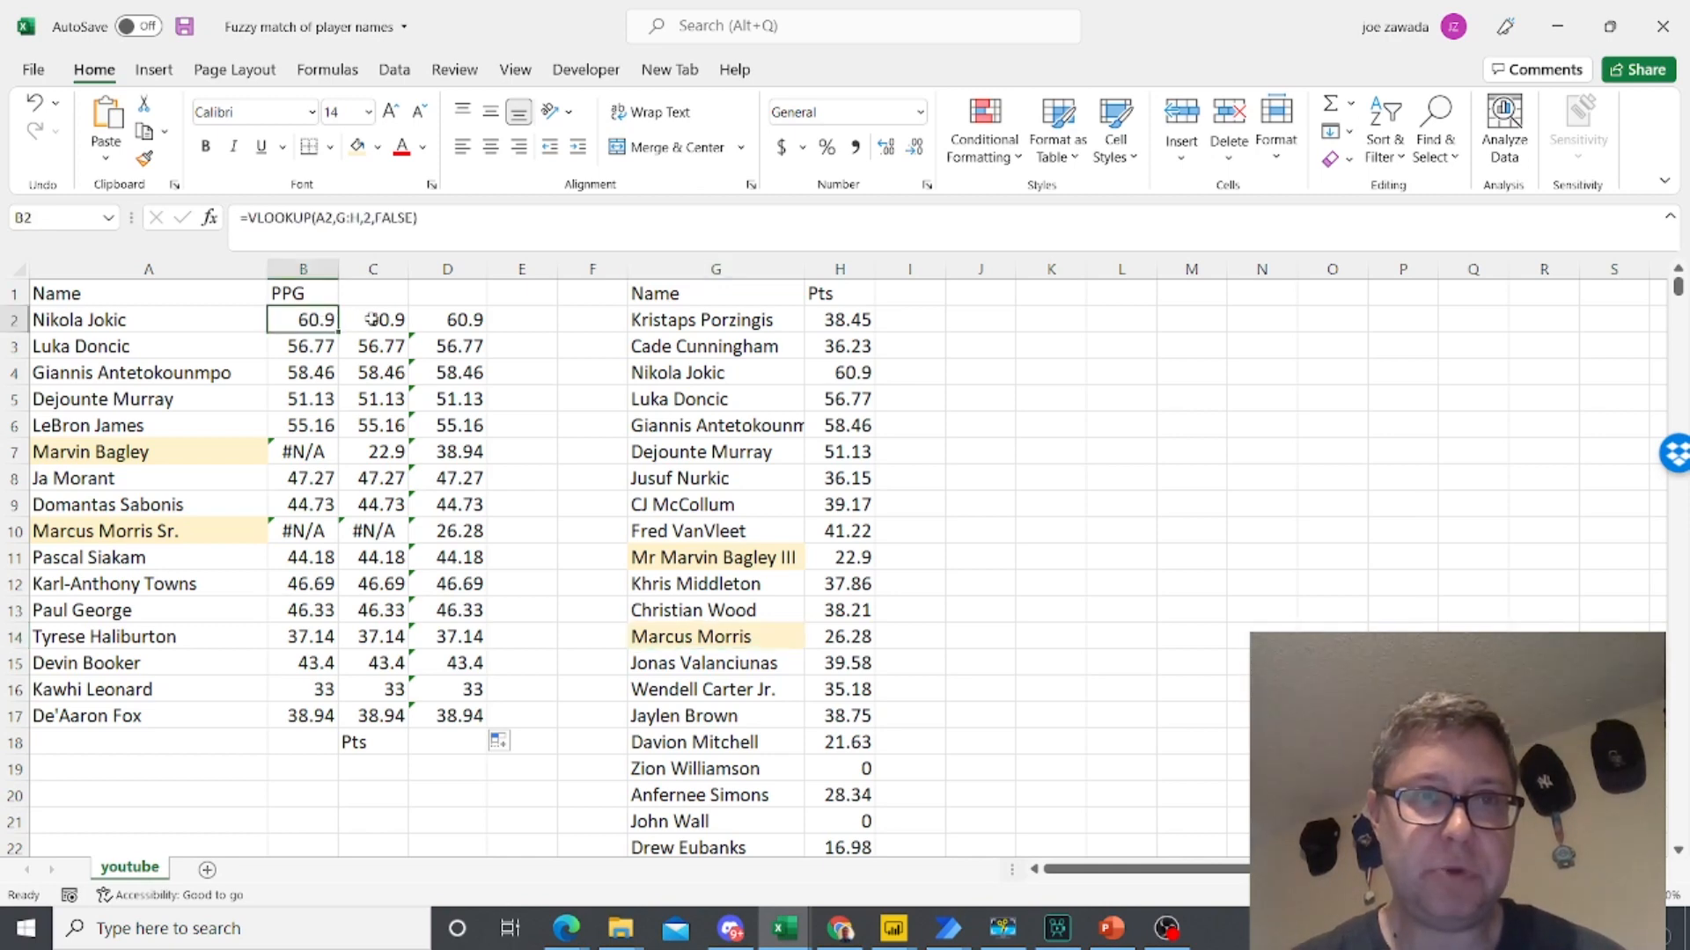
pyautogui.click(384, 321)
pyautogui.moveTo(493, 218); pyautogui.dragTo(251, 218)
pyautogui.hotkey('ctrl', 'c')
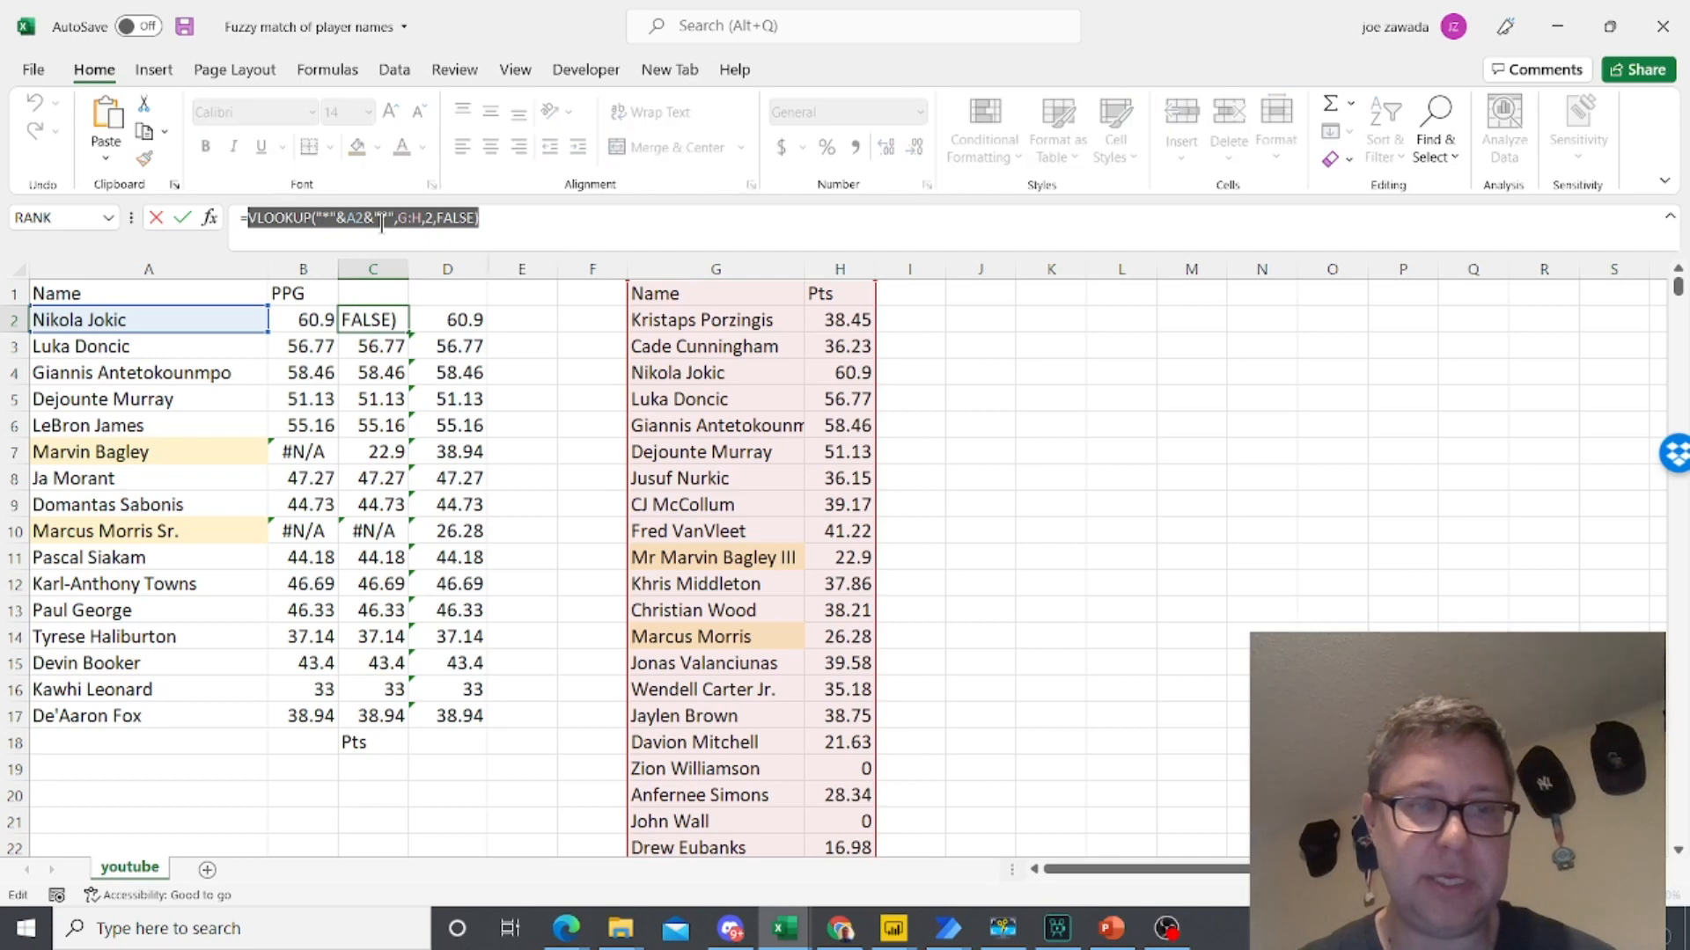
pyautogui.press('Escape')
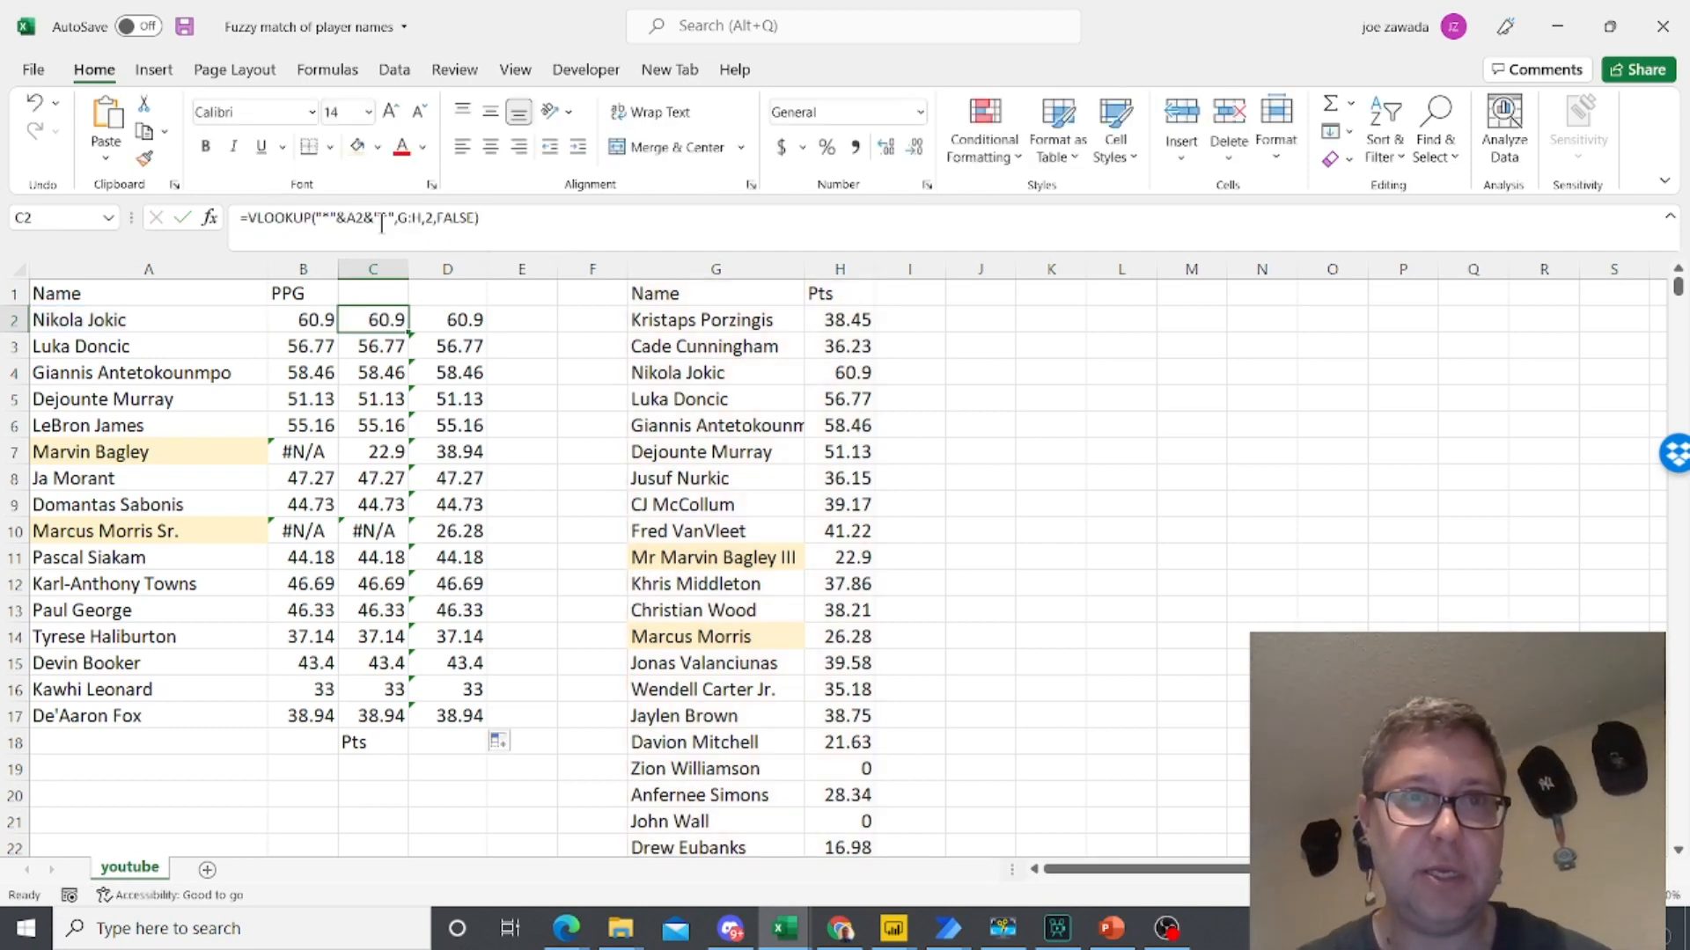
# - Wrap B2's exact VLOOKUP in IFERROR, with the copied wildcard VLOOKUP on "*"&A2&"*" as the fallback value
pyautogui.click(312, 319)
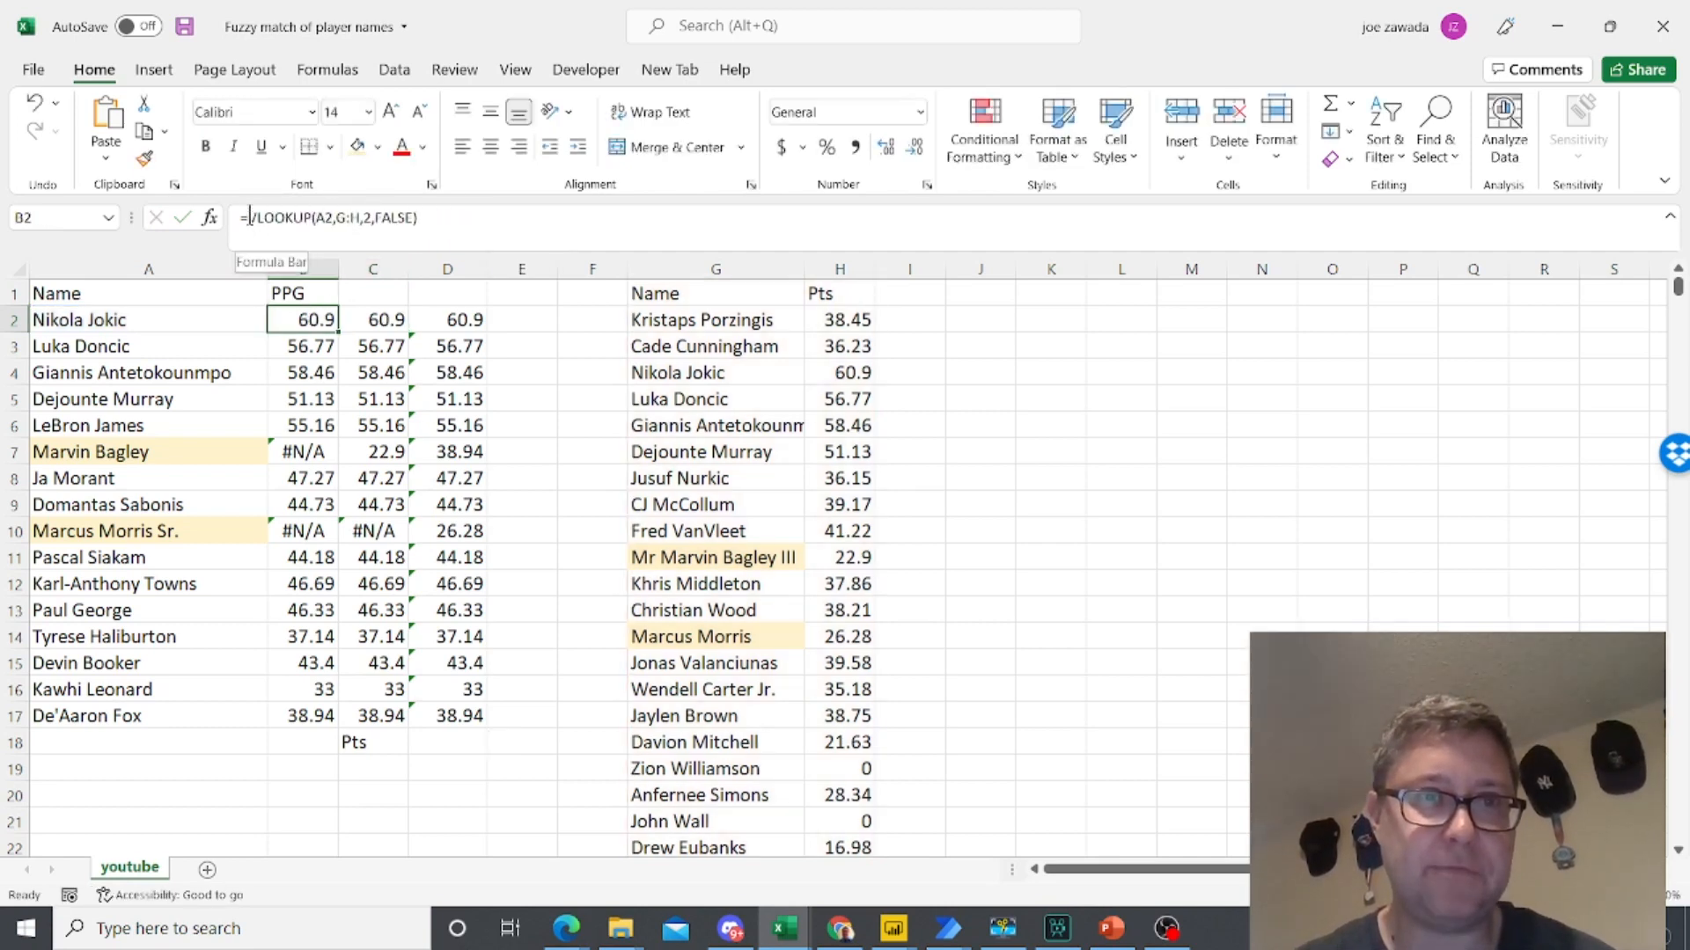
pyautogui.click(251, 221)
pyautogui.write('iferror(')
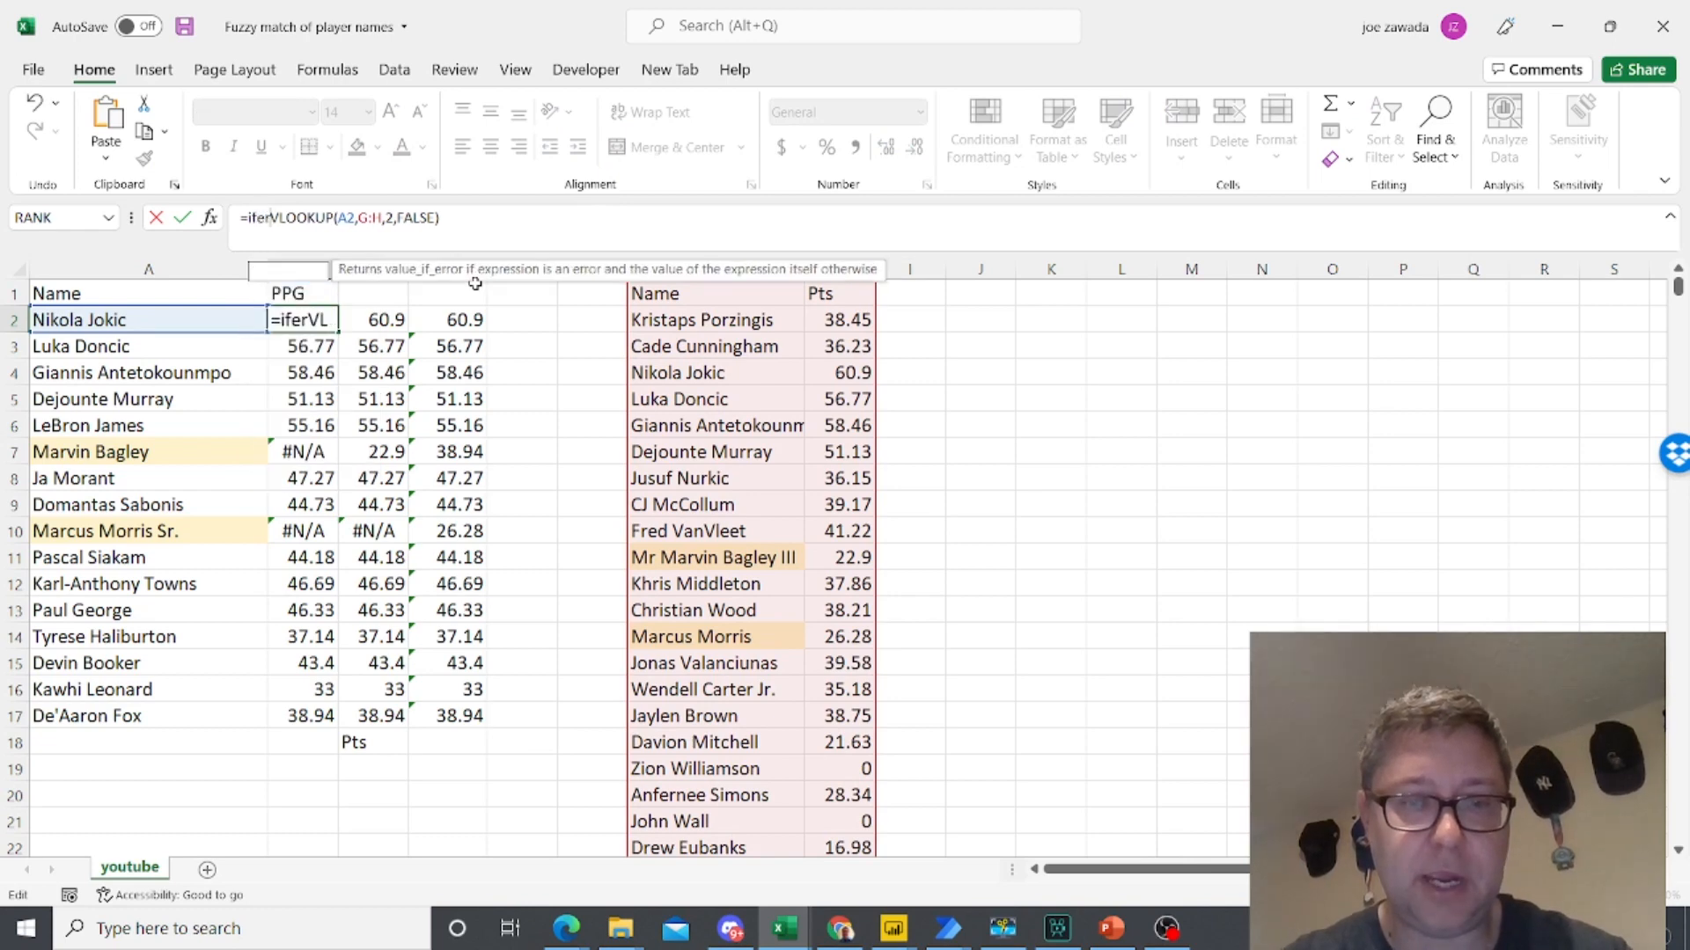
pyautogui.click(542, 222)
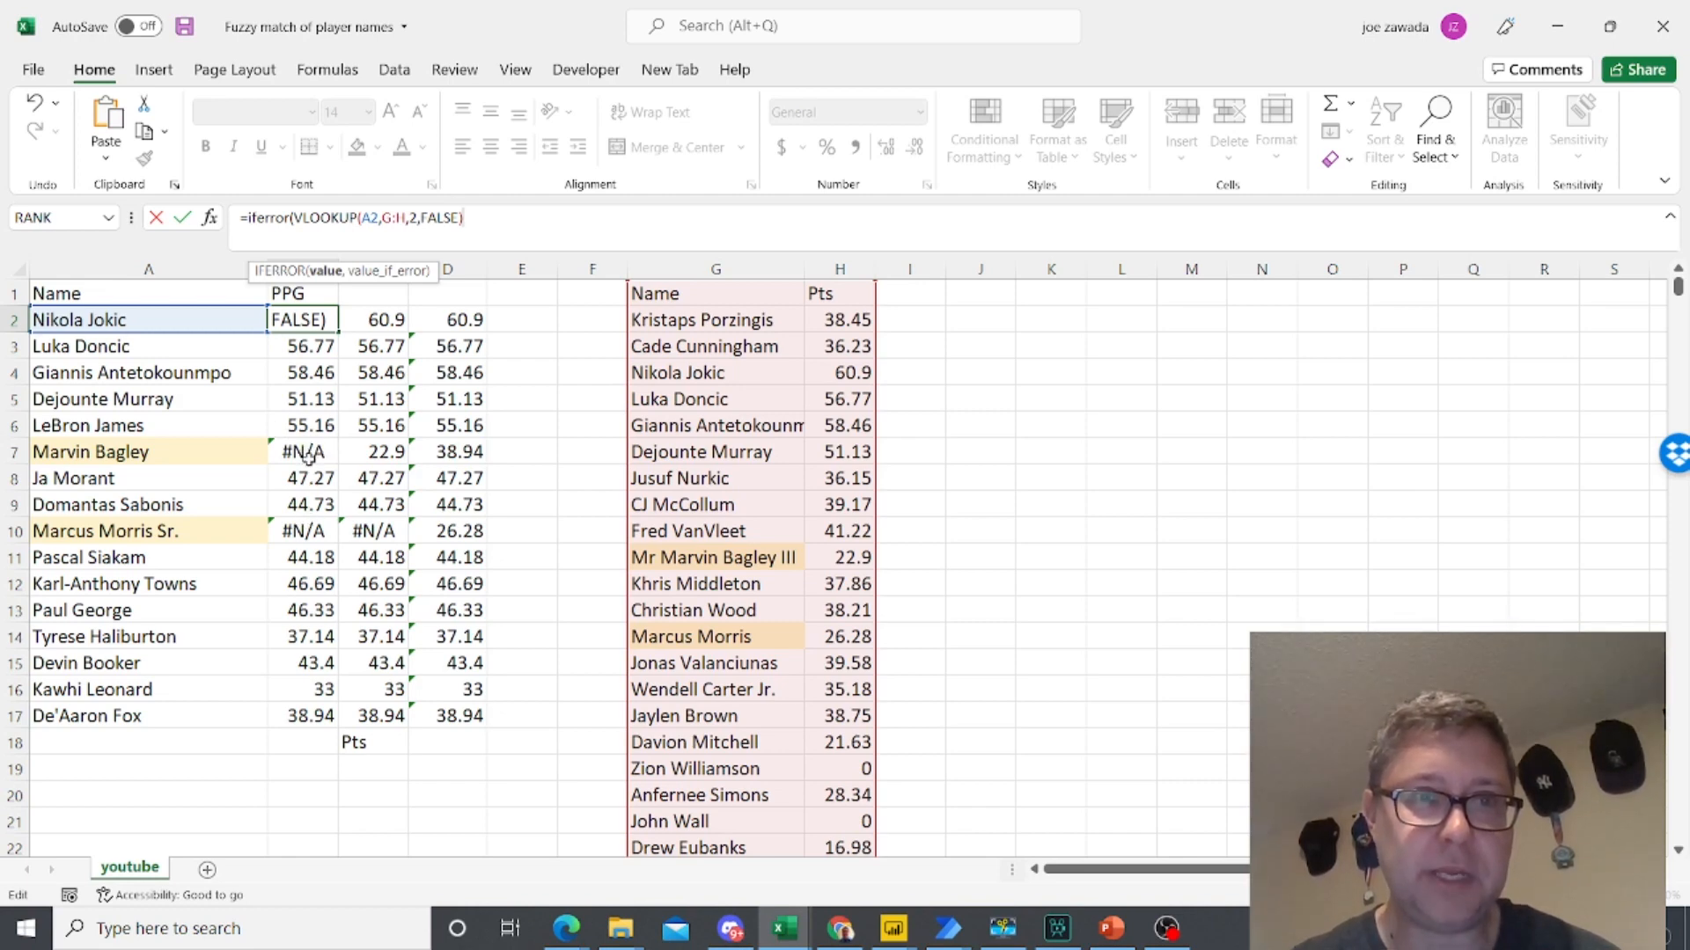
pyautogui.write(',')
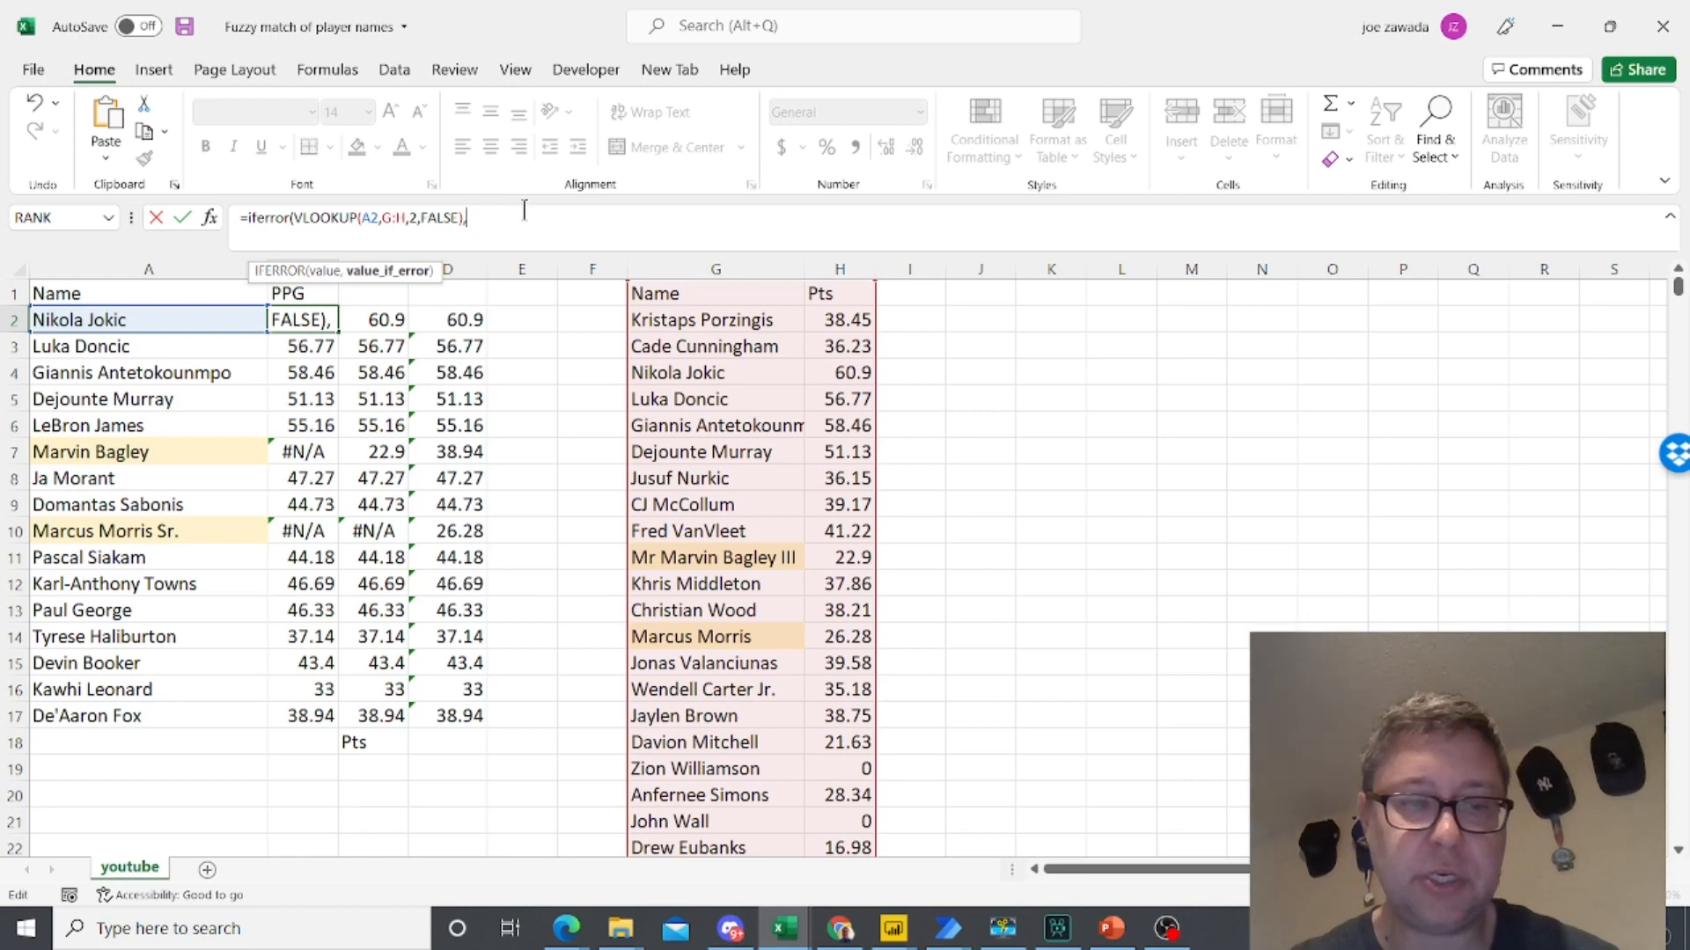
pyautogui.hotkey('ctrl', 'v')
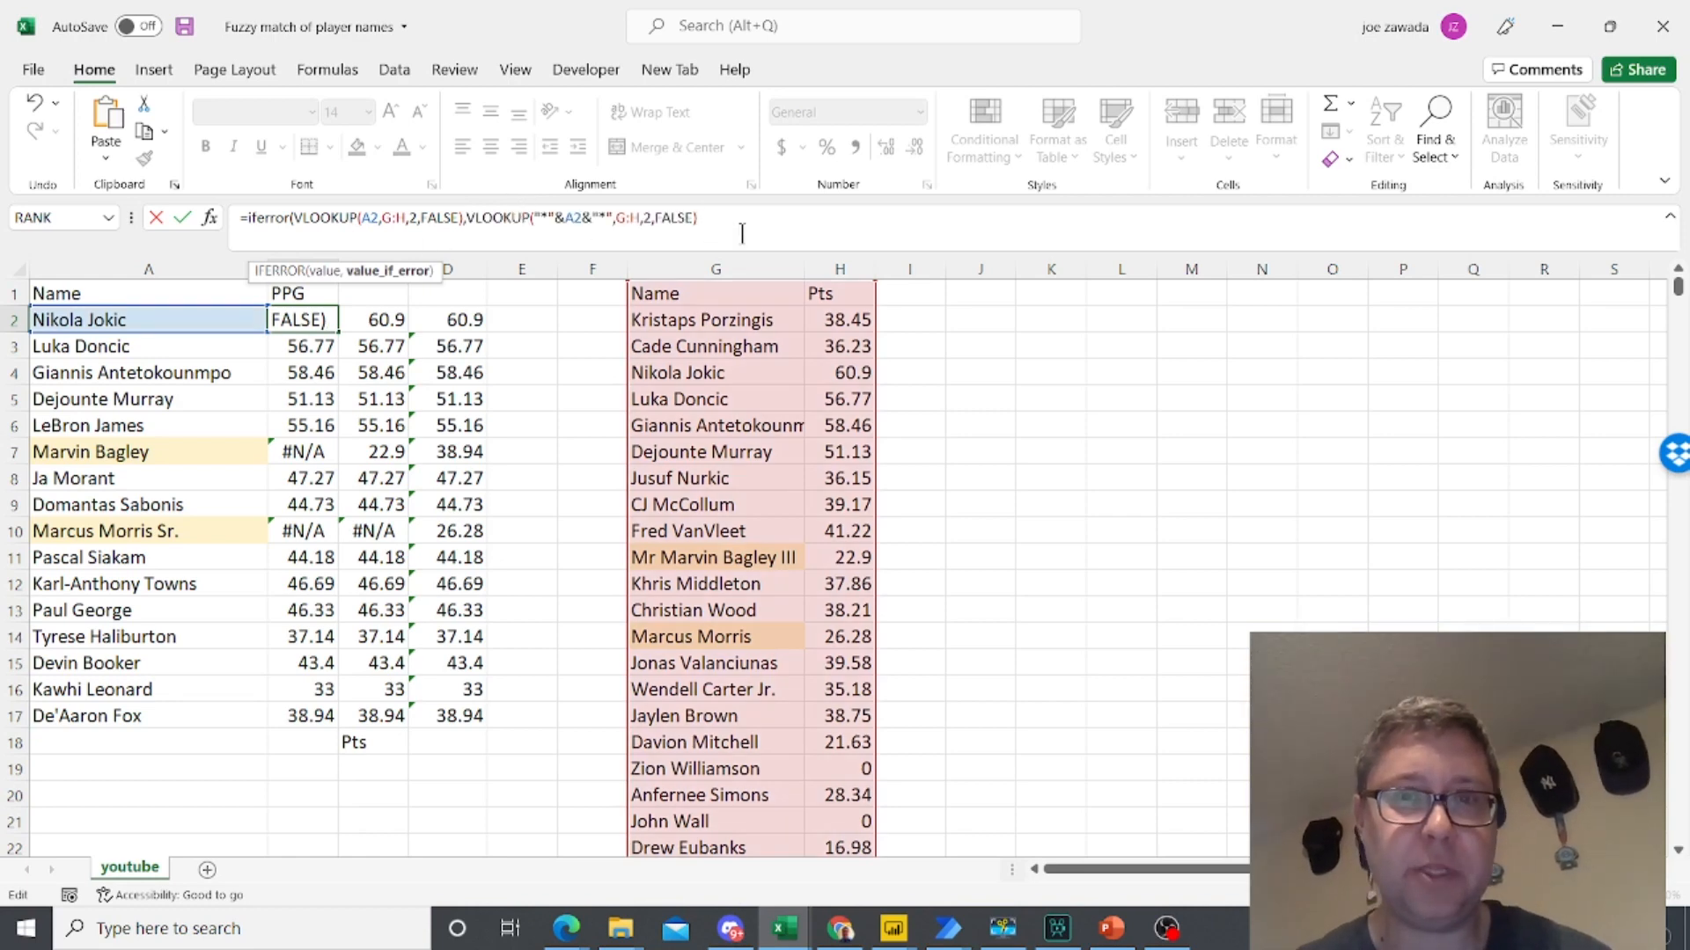
pyautogui.write(')')
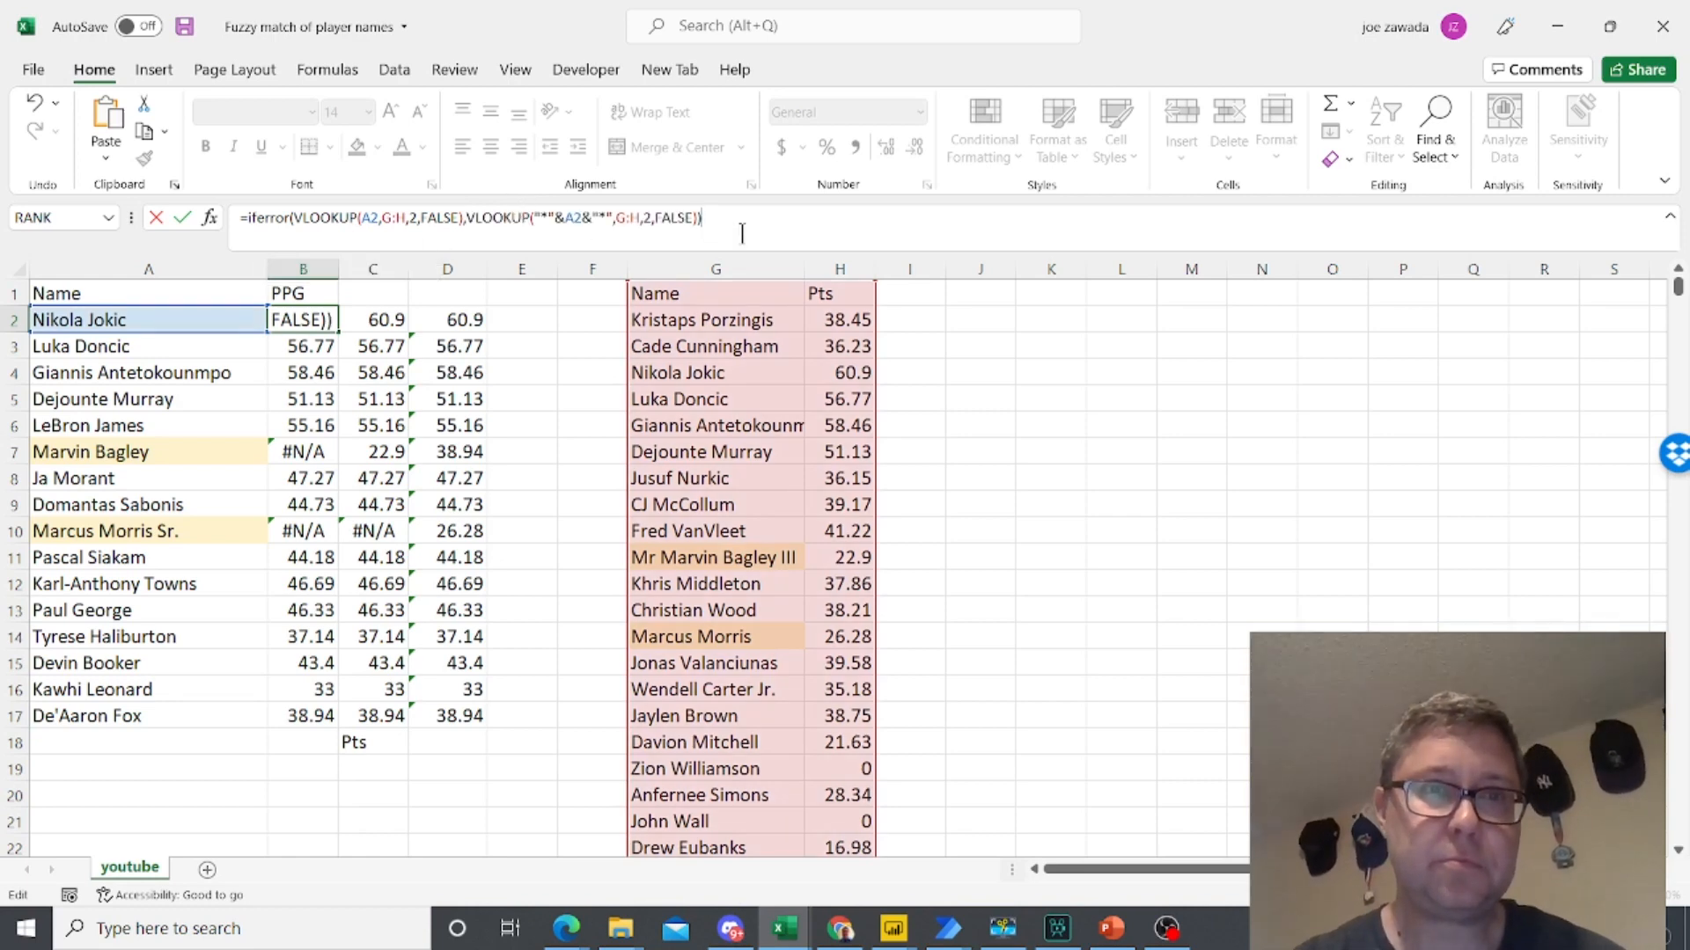
pyautogui.press('Return')
# - Fill B2's IFERROR formula down through B17 and check the result in B10
pyautogui.click(303, 320)
pyautogui.moveTo(339, 368); pyautogui.dragTo(340, 720)
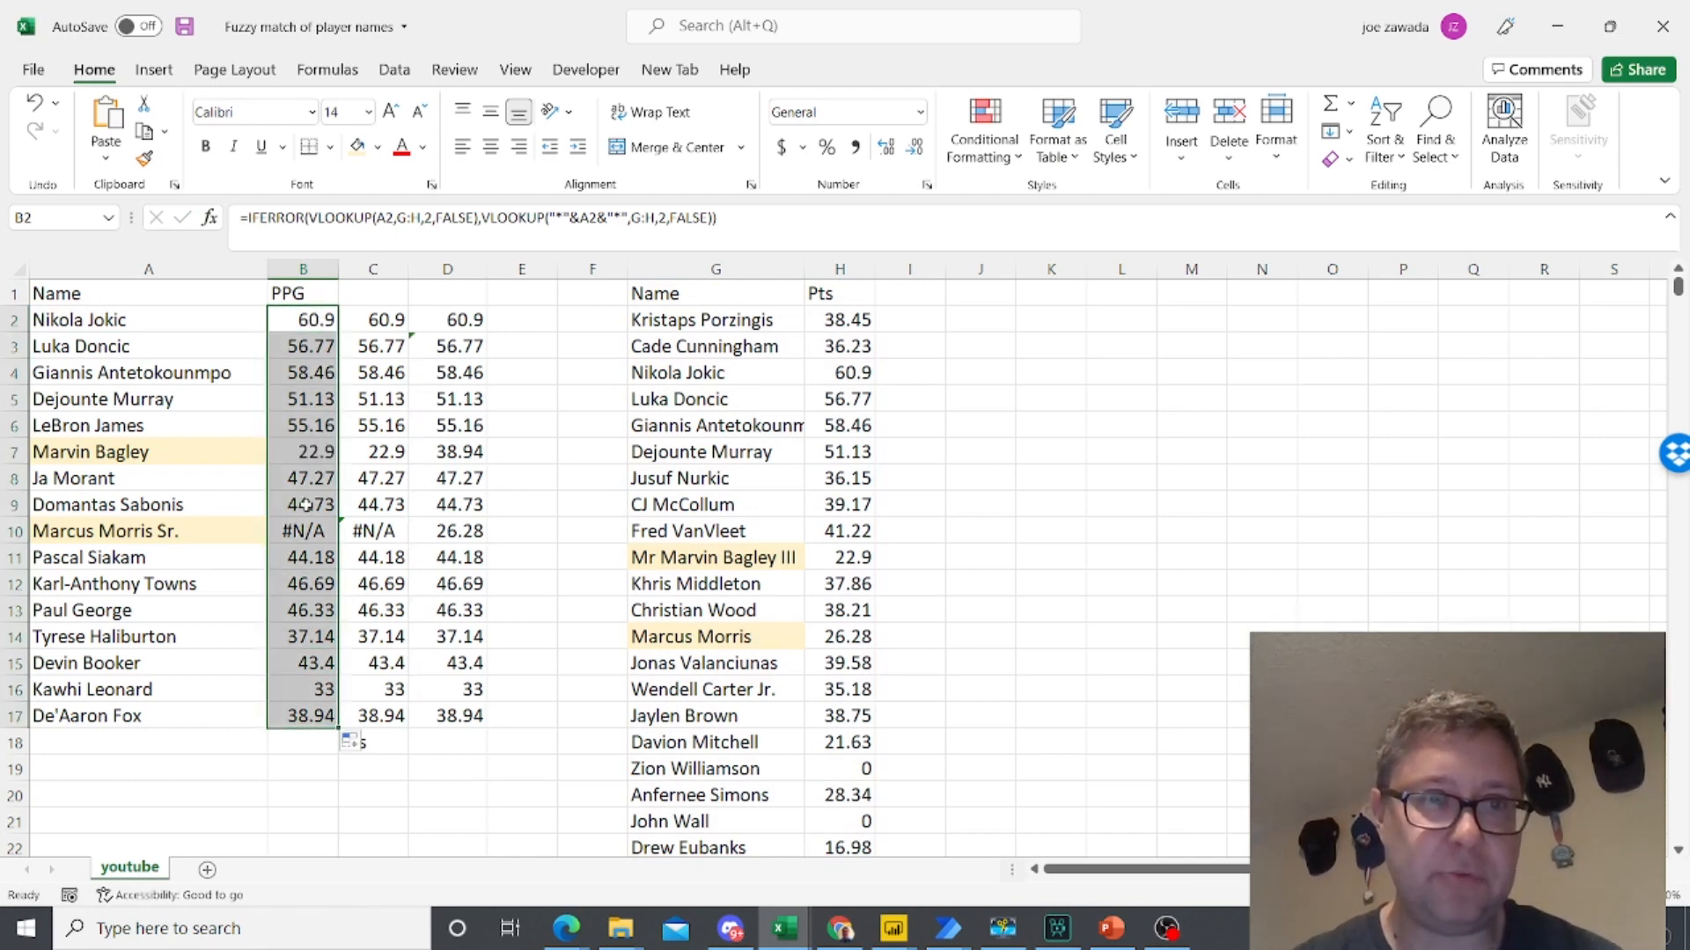
pyautogui.click(305, 532)
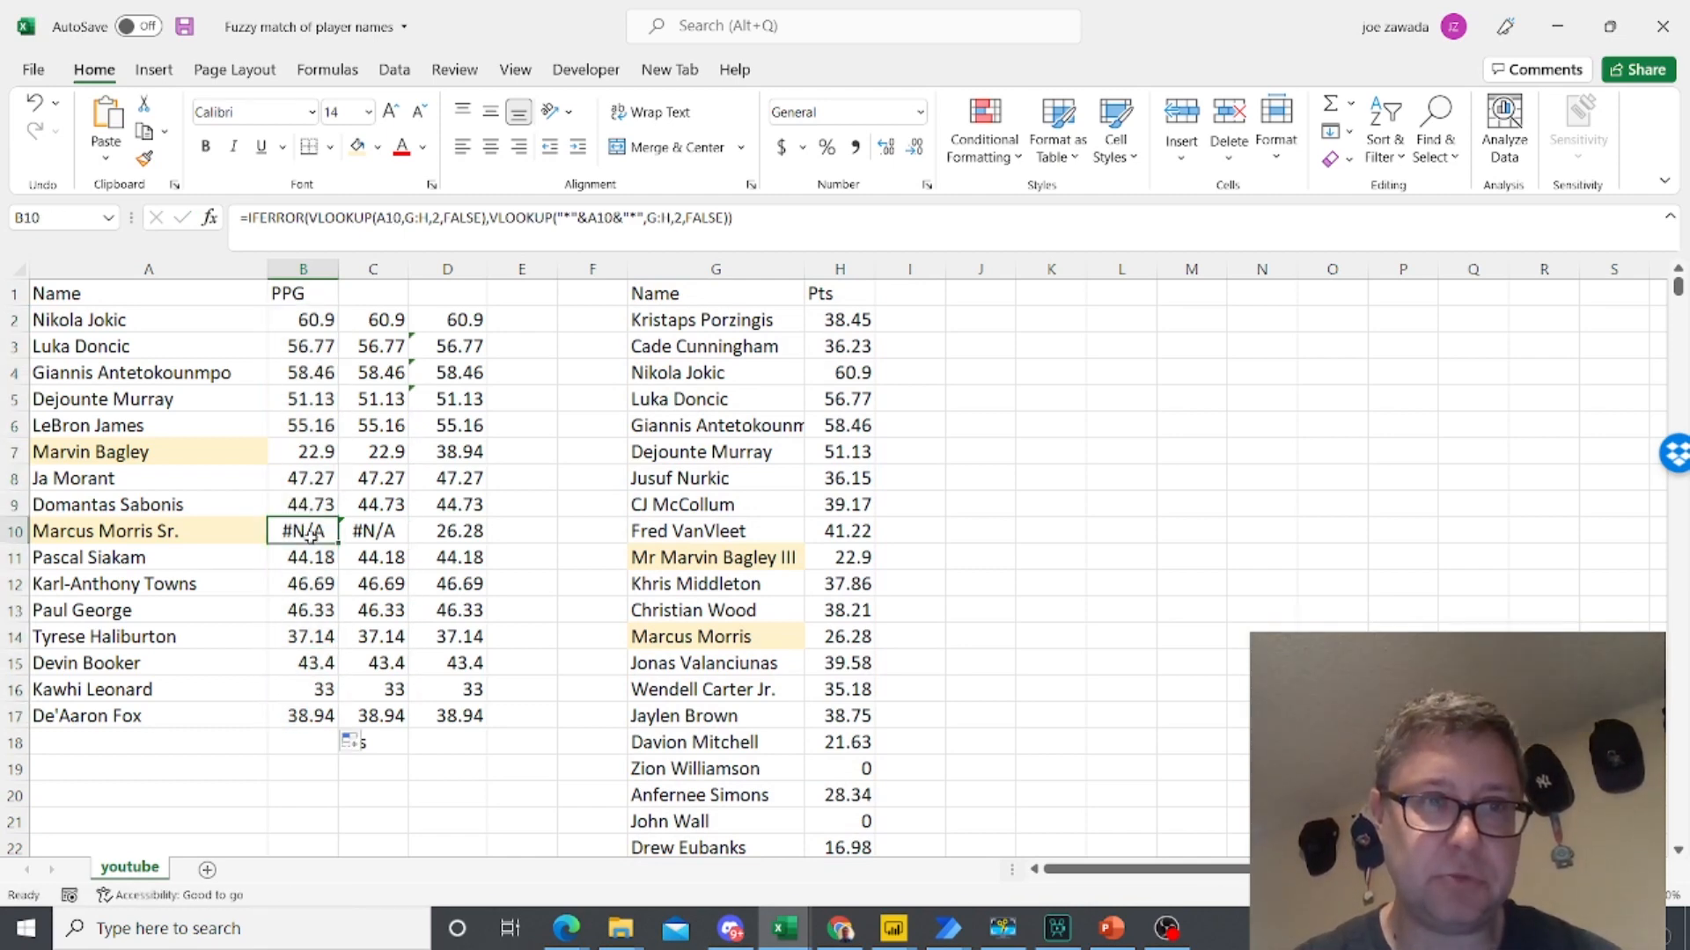
# - Copy the XLOOKUP expression from D2's formula without its equals sign, leaving the cell unedited
pyautogui.click(319, 324)
pyautogui.click(457, 322)
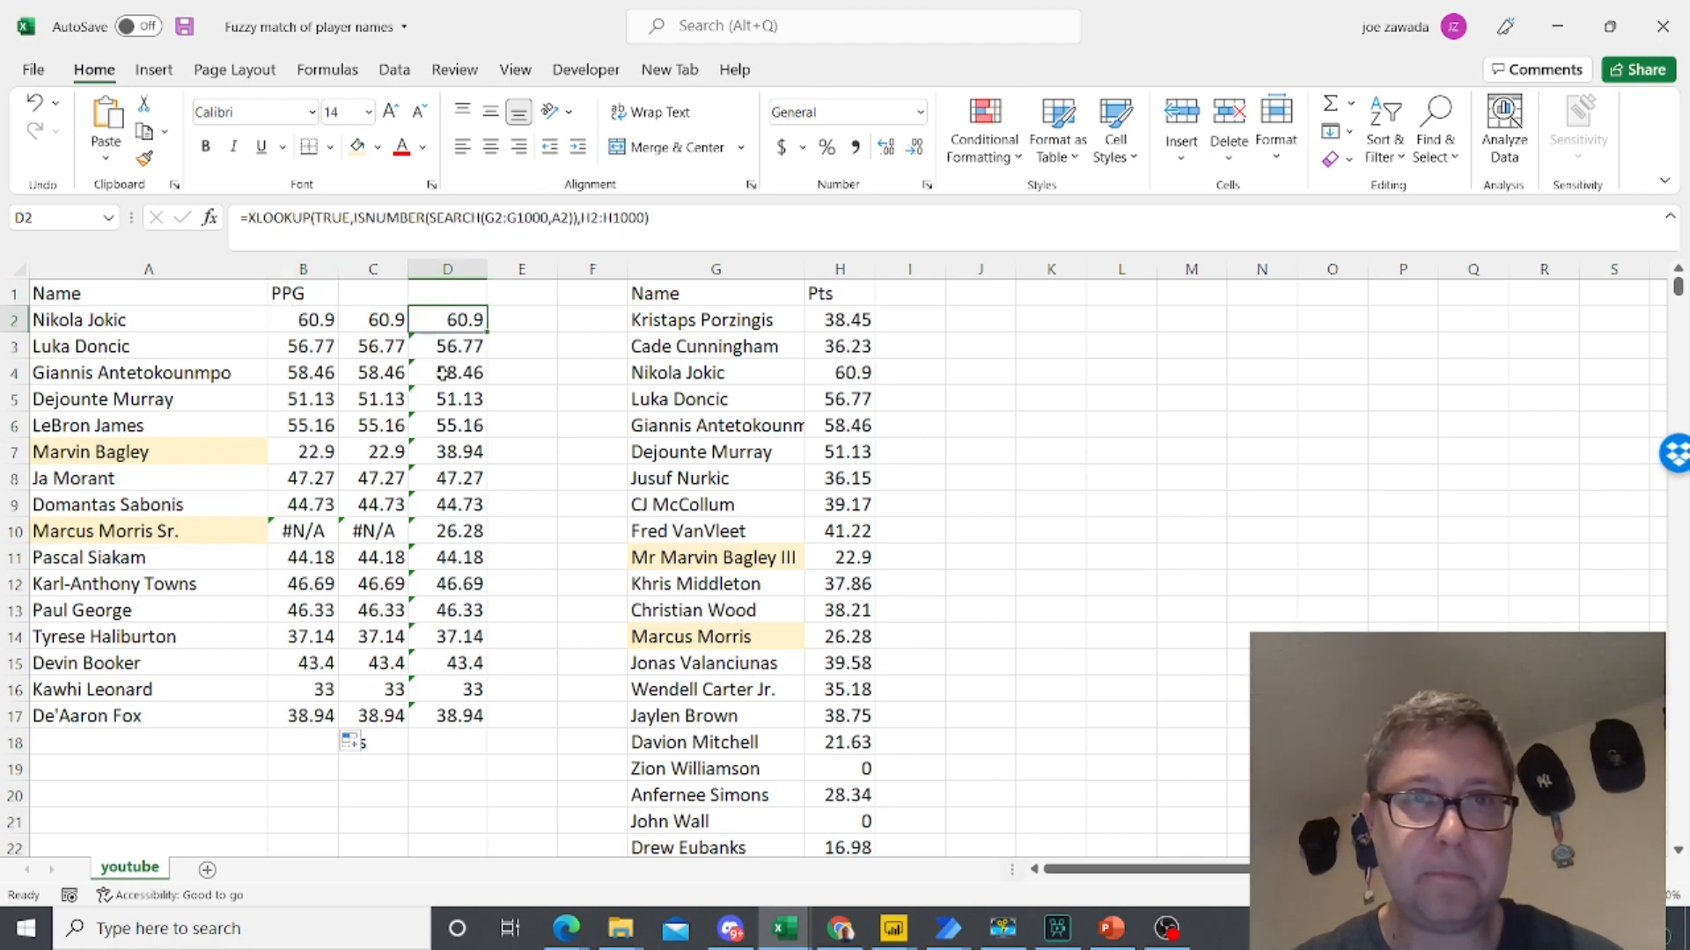
pyautogui.moveTo(665, 240); pyautogui.dragTo(248, 242)
pyautogui.hotkey('ctrl', 'c')
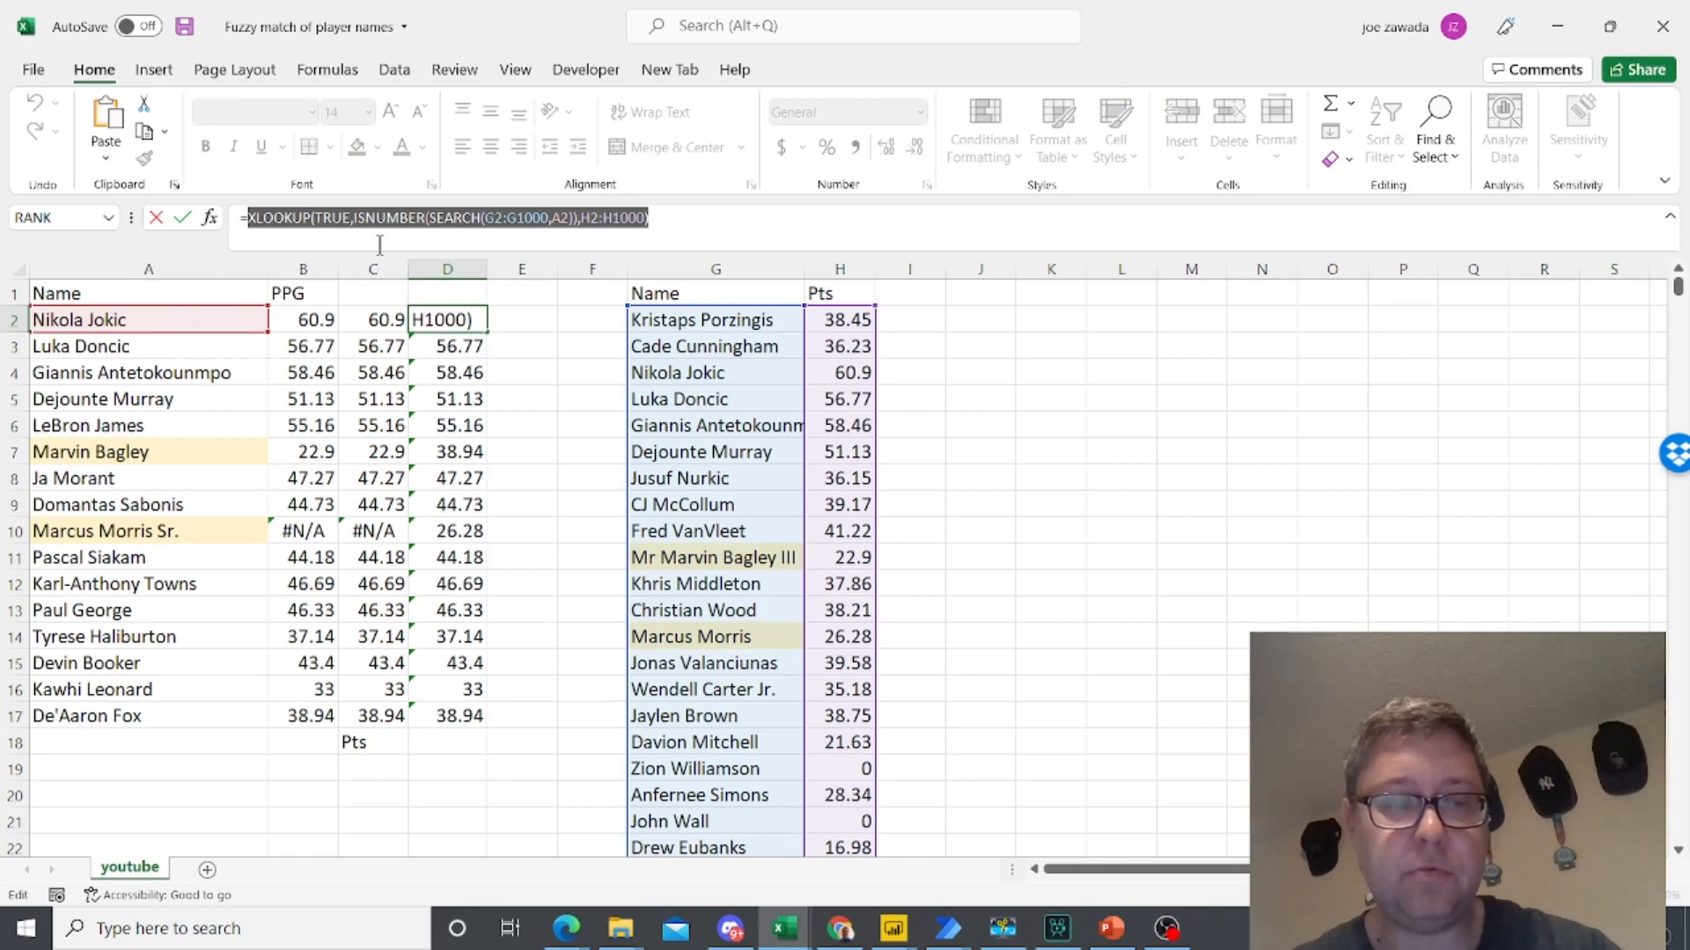
pyautogui.press('Escape')
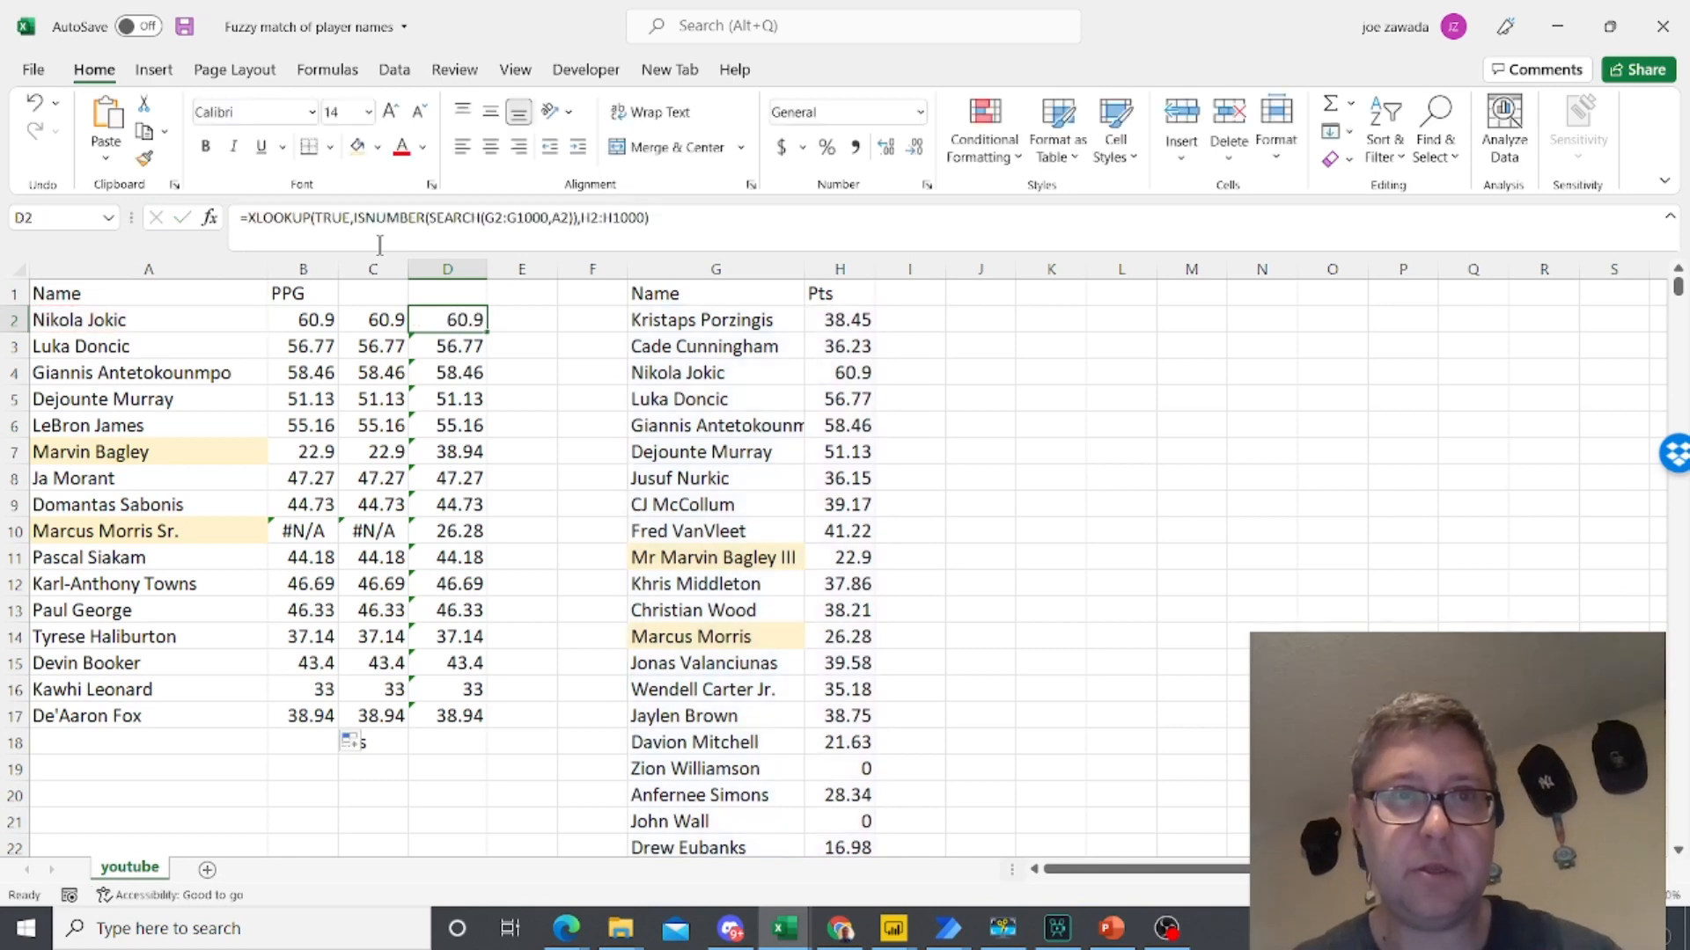
# - Nest B2's formula in a second IFERROR with the copied XLOOKUP as the fallback, and fill it down through B17
pyautogui.click(313, 321)
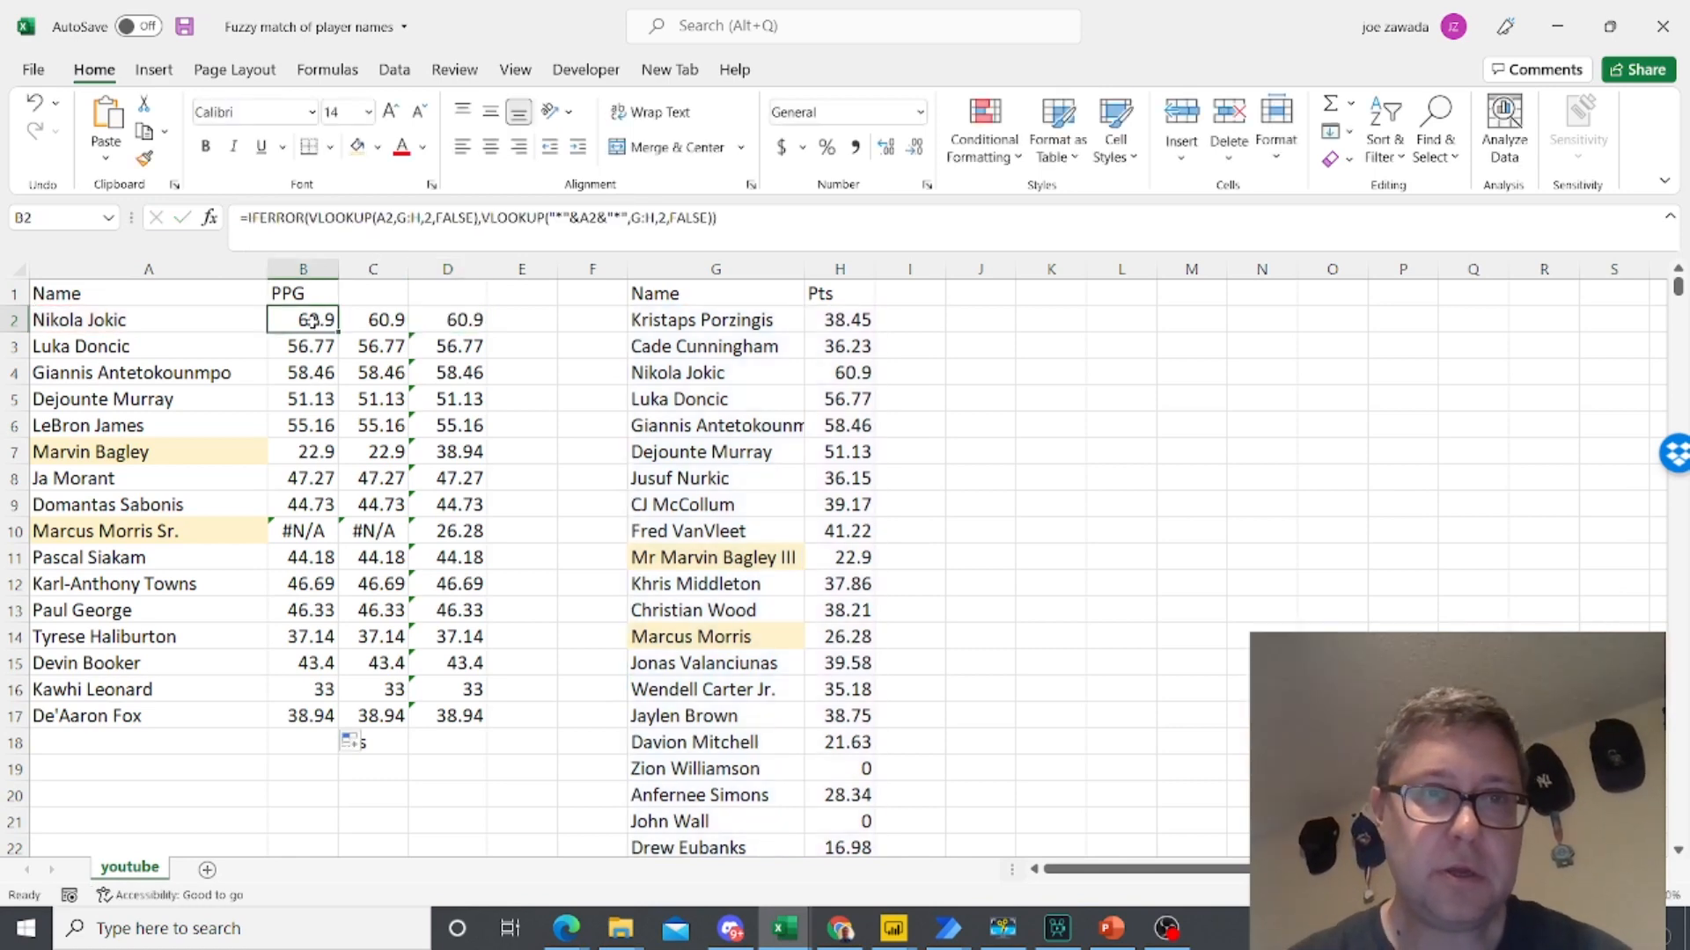
pyautogui.click(247, 218)
pyautogui.write('iferror(')
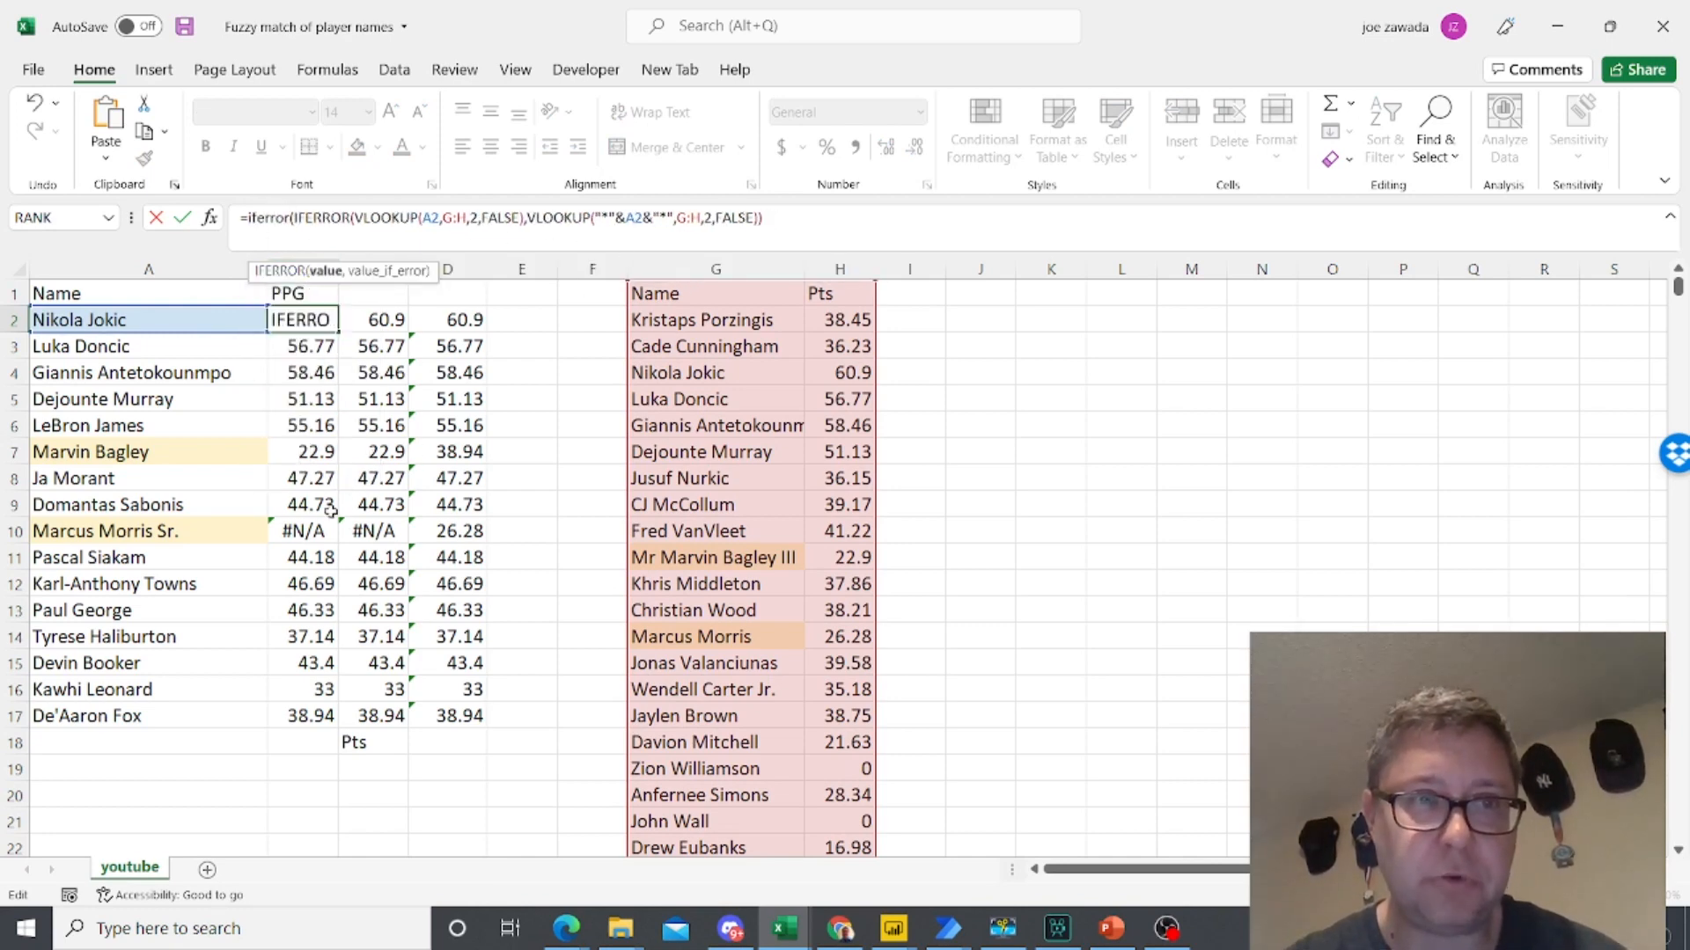
pyautogui.click(807, 225)
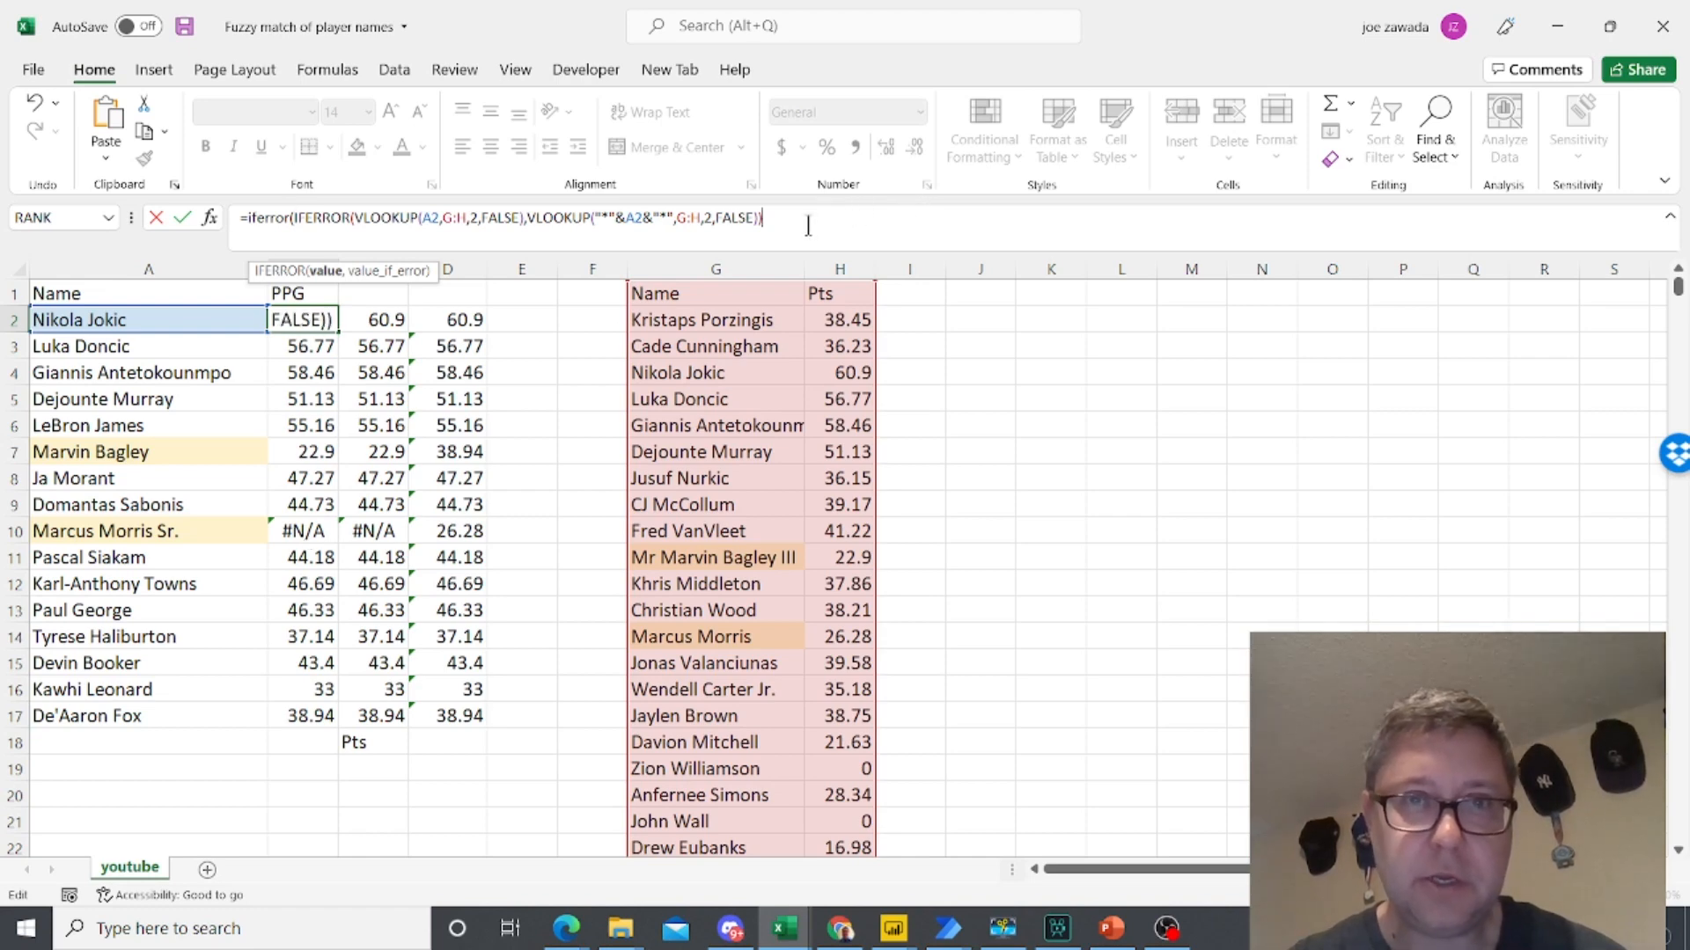
pyautogui.write(',')
pyautogui.hotkey('ctrl', 'v')
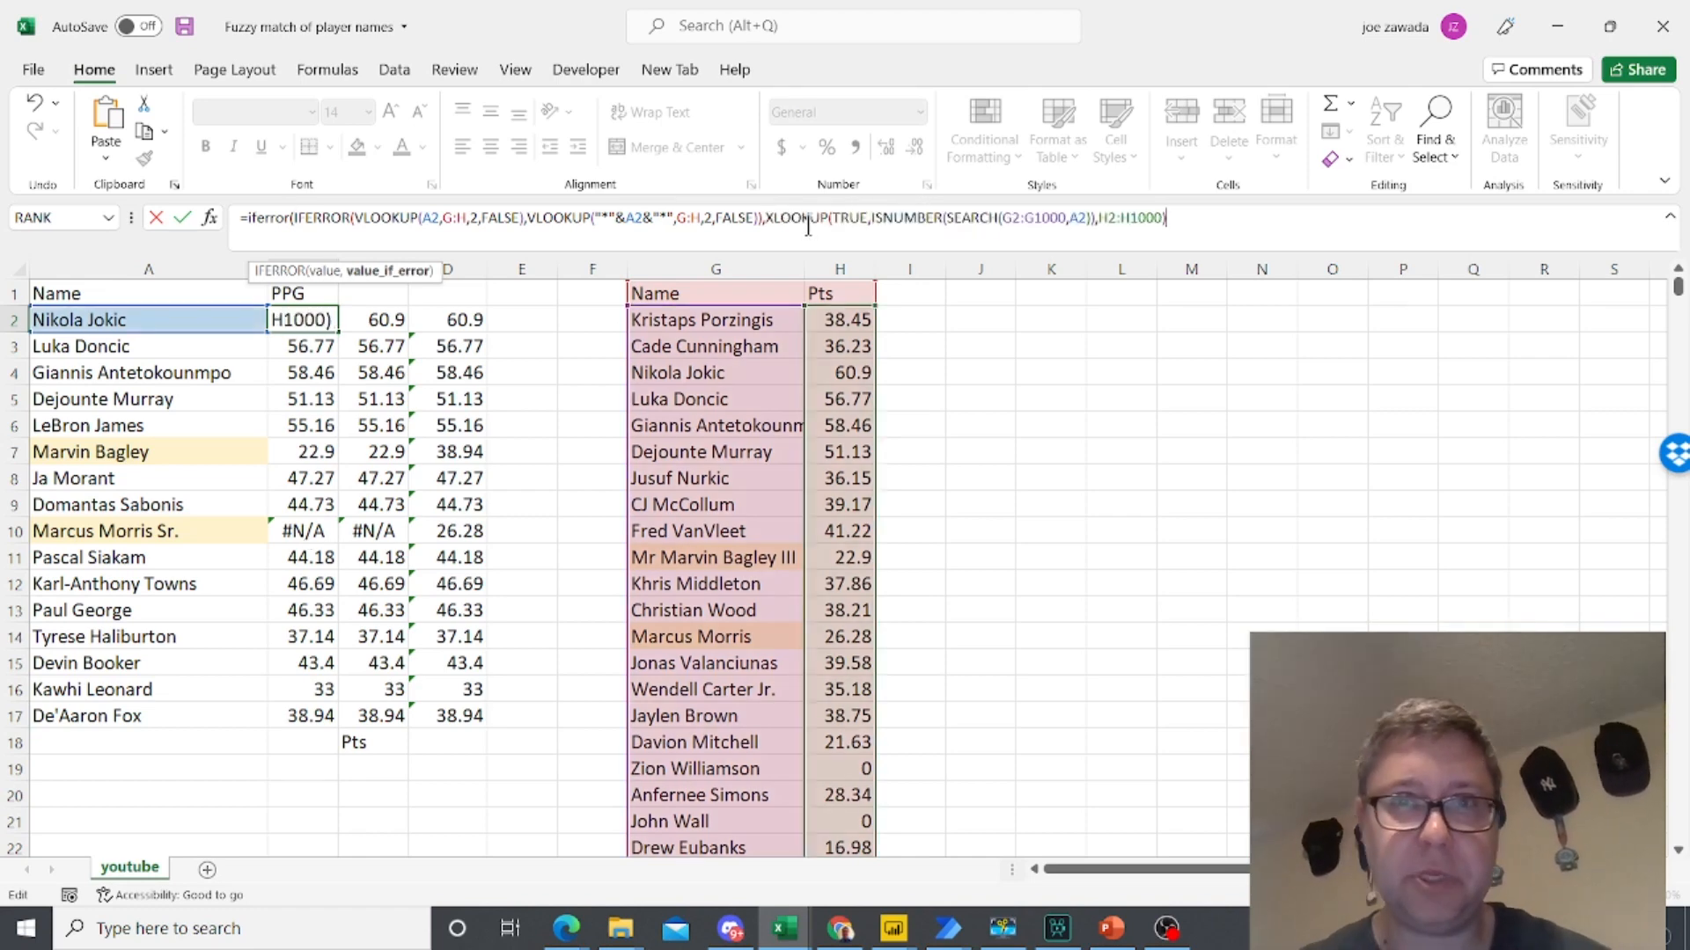
pyautogui.write(')')
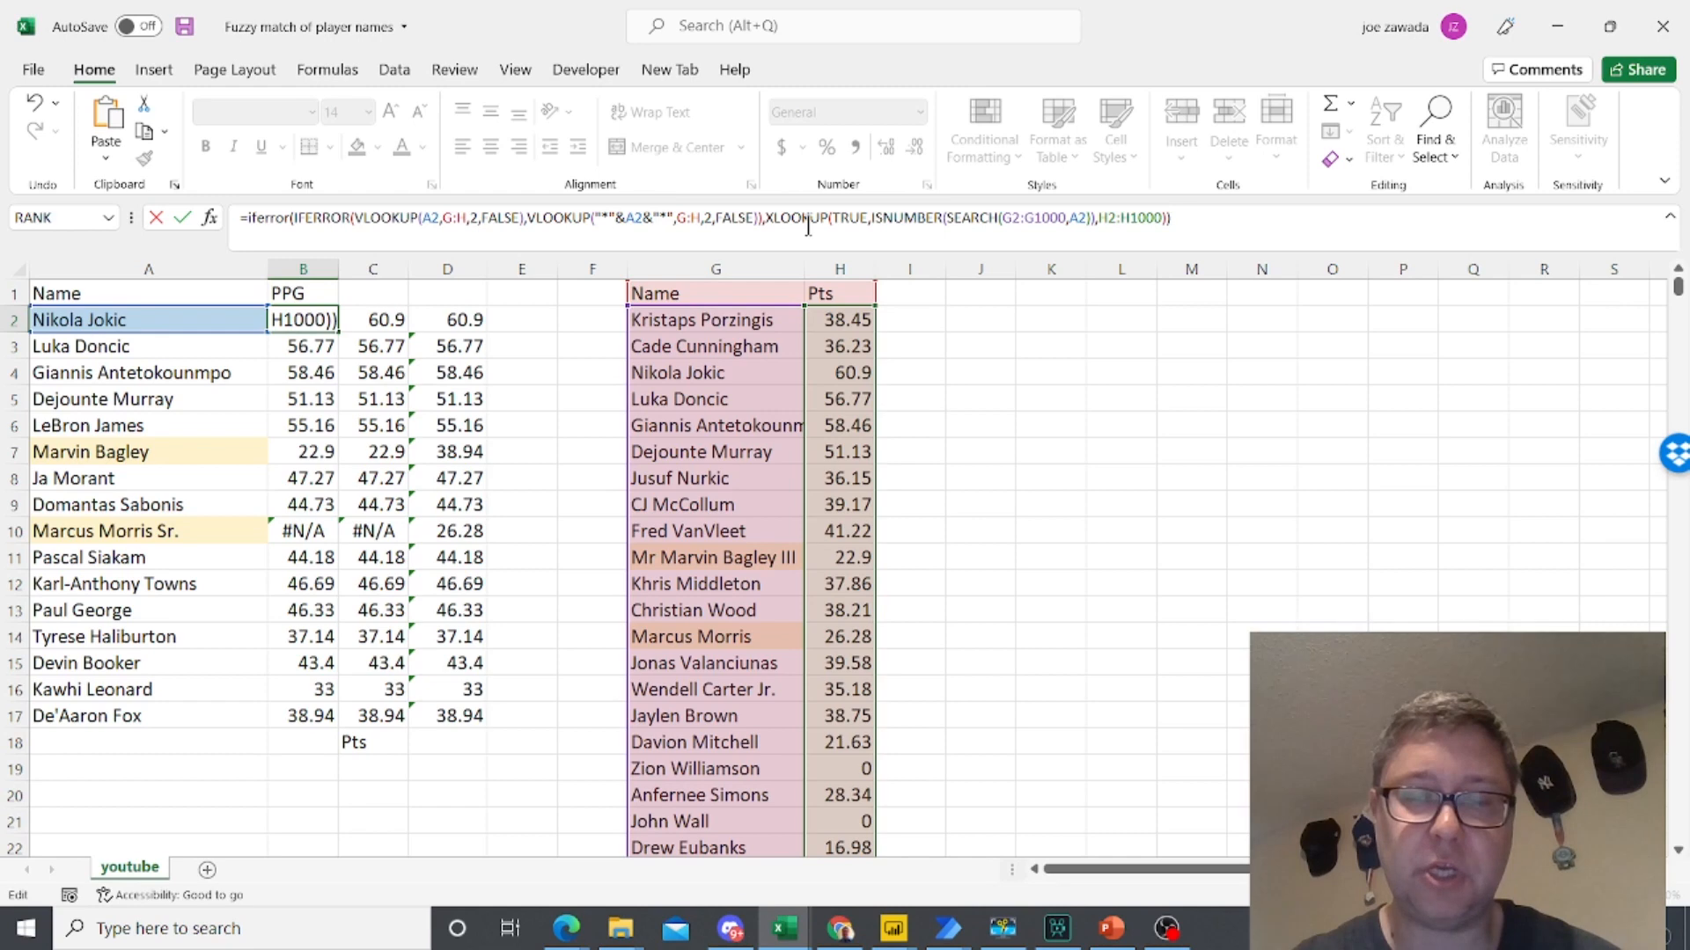
pyautogui.press('Return')
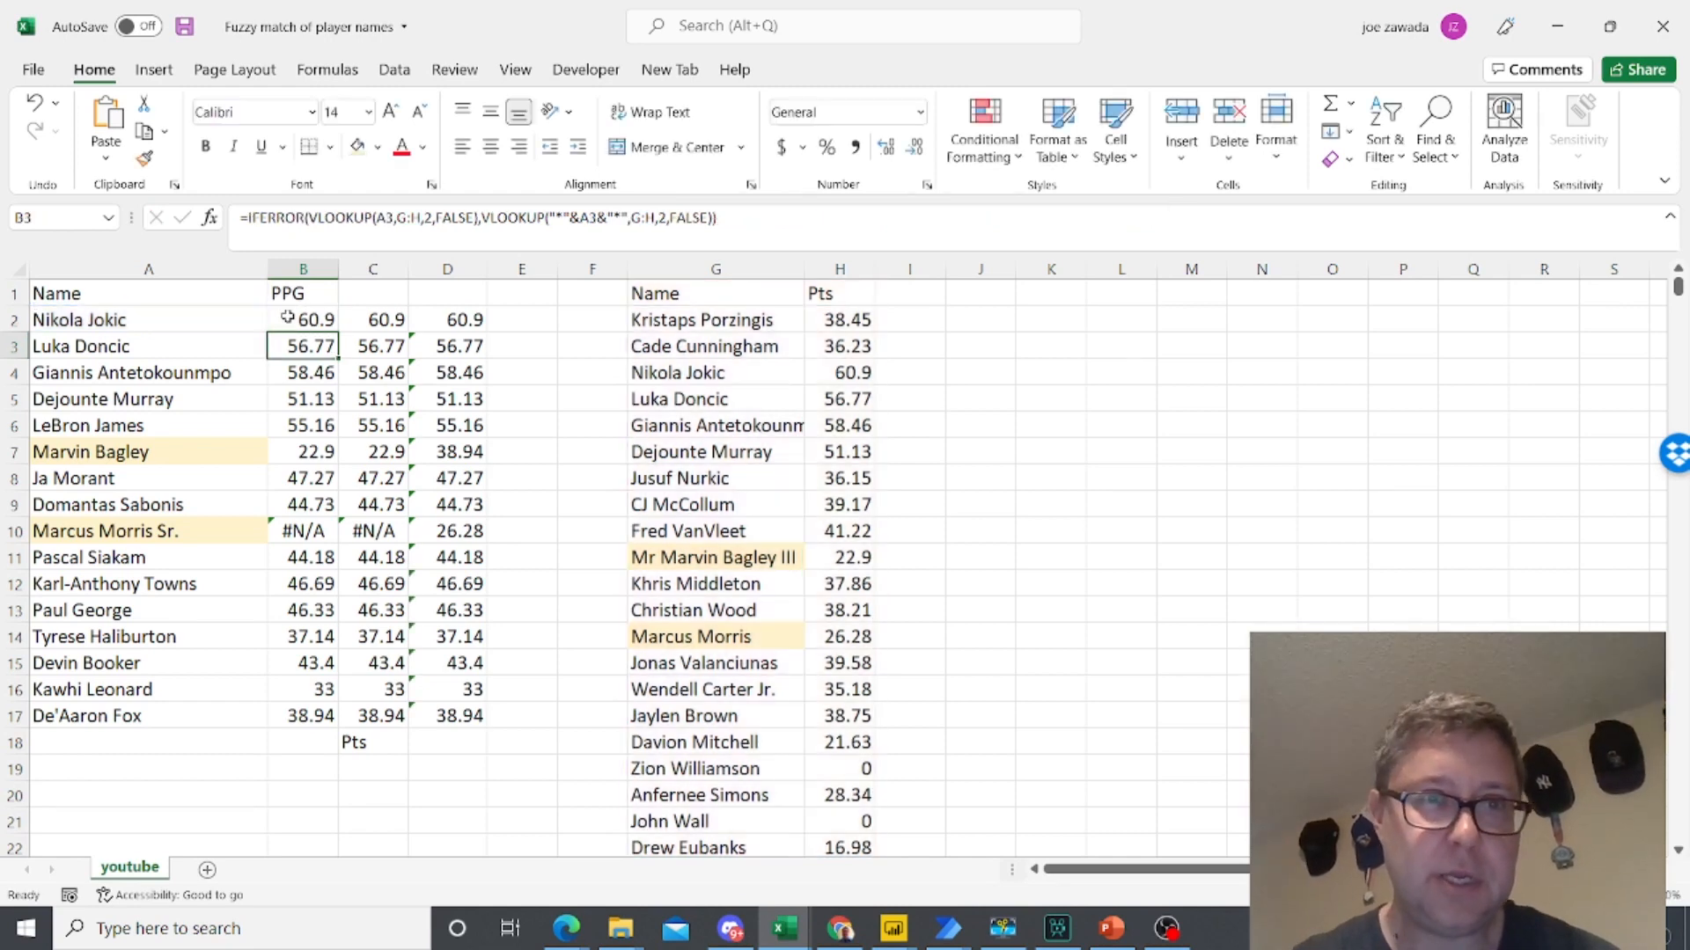
pyautogui.click(290, 319)
pyautogui.moveTo(338, 332); pyautogui.dragTo(337, 728)
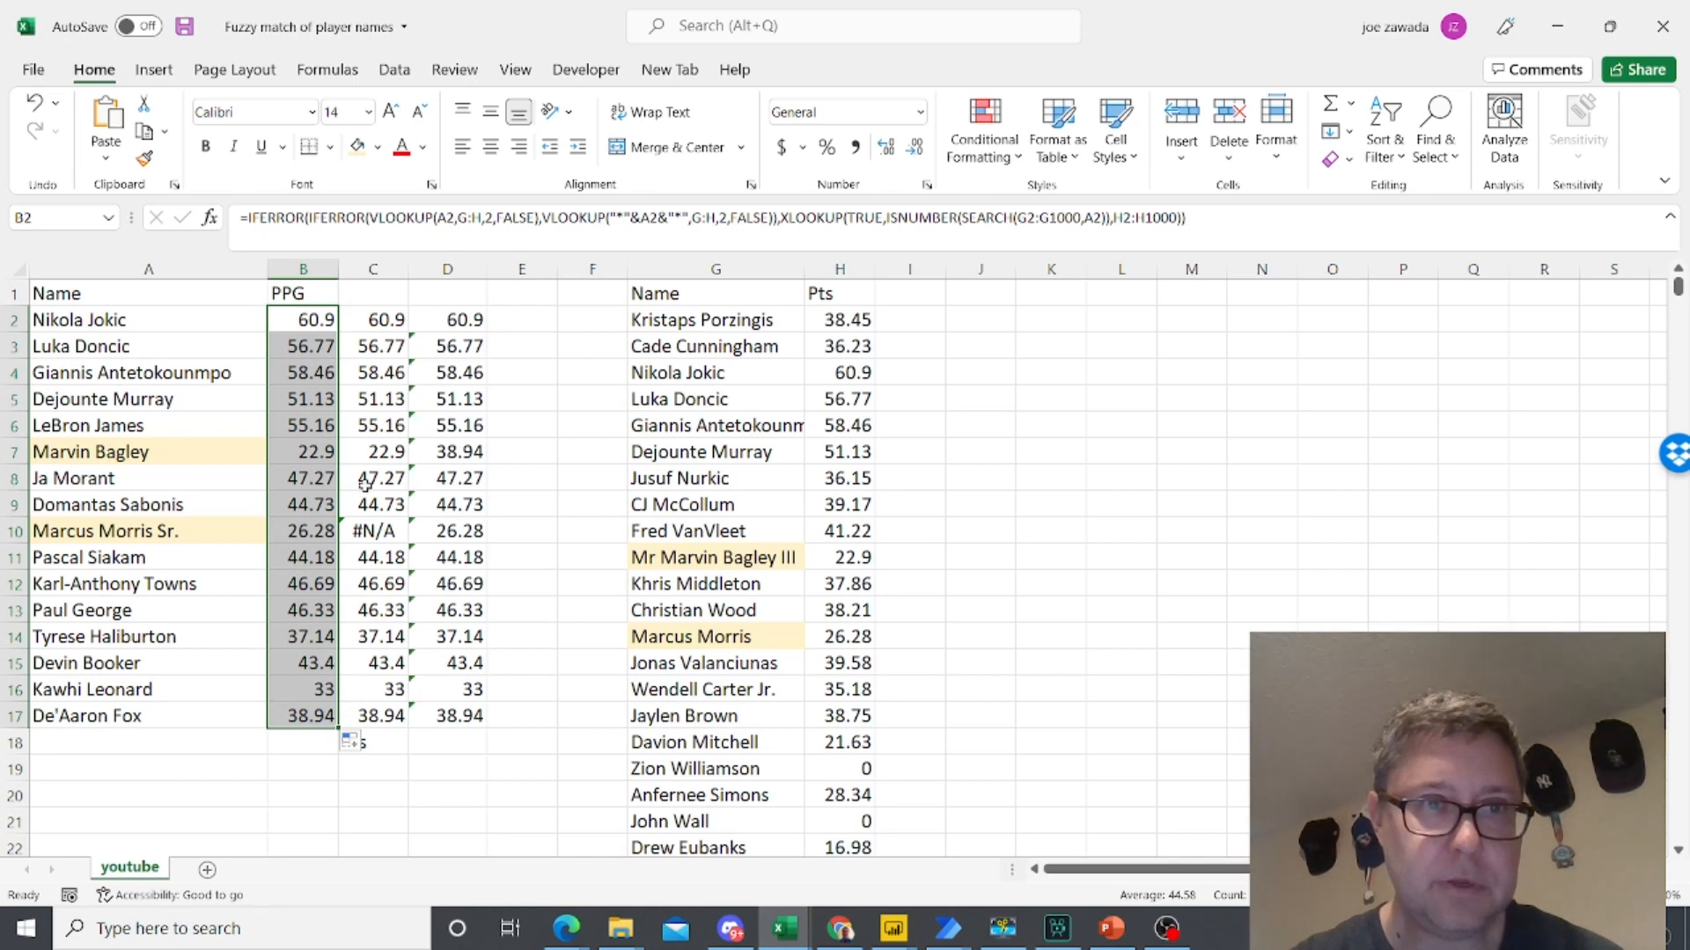
# - Clear the contents of columns C and D
pyautogui.moveTo(373, 269); pyautogui.dragTo(446, 270)
pyautogui.press('Delete')
# - Examine the combined IFERROR formulas and their results in column B, including the highlighted players in rows 7 and 10
pyautogui.click(304, 380)
pyautogui.click(301, 475)
pyautogui.click(305, 319)
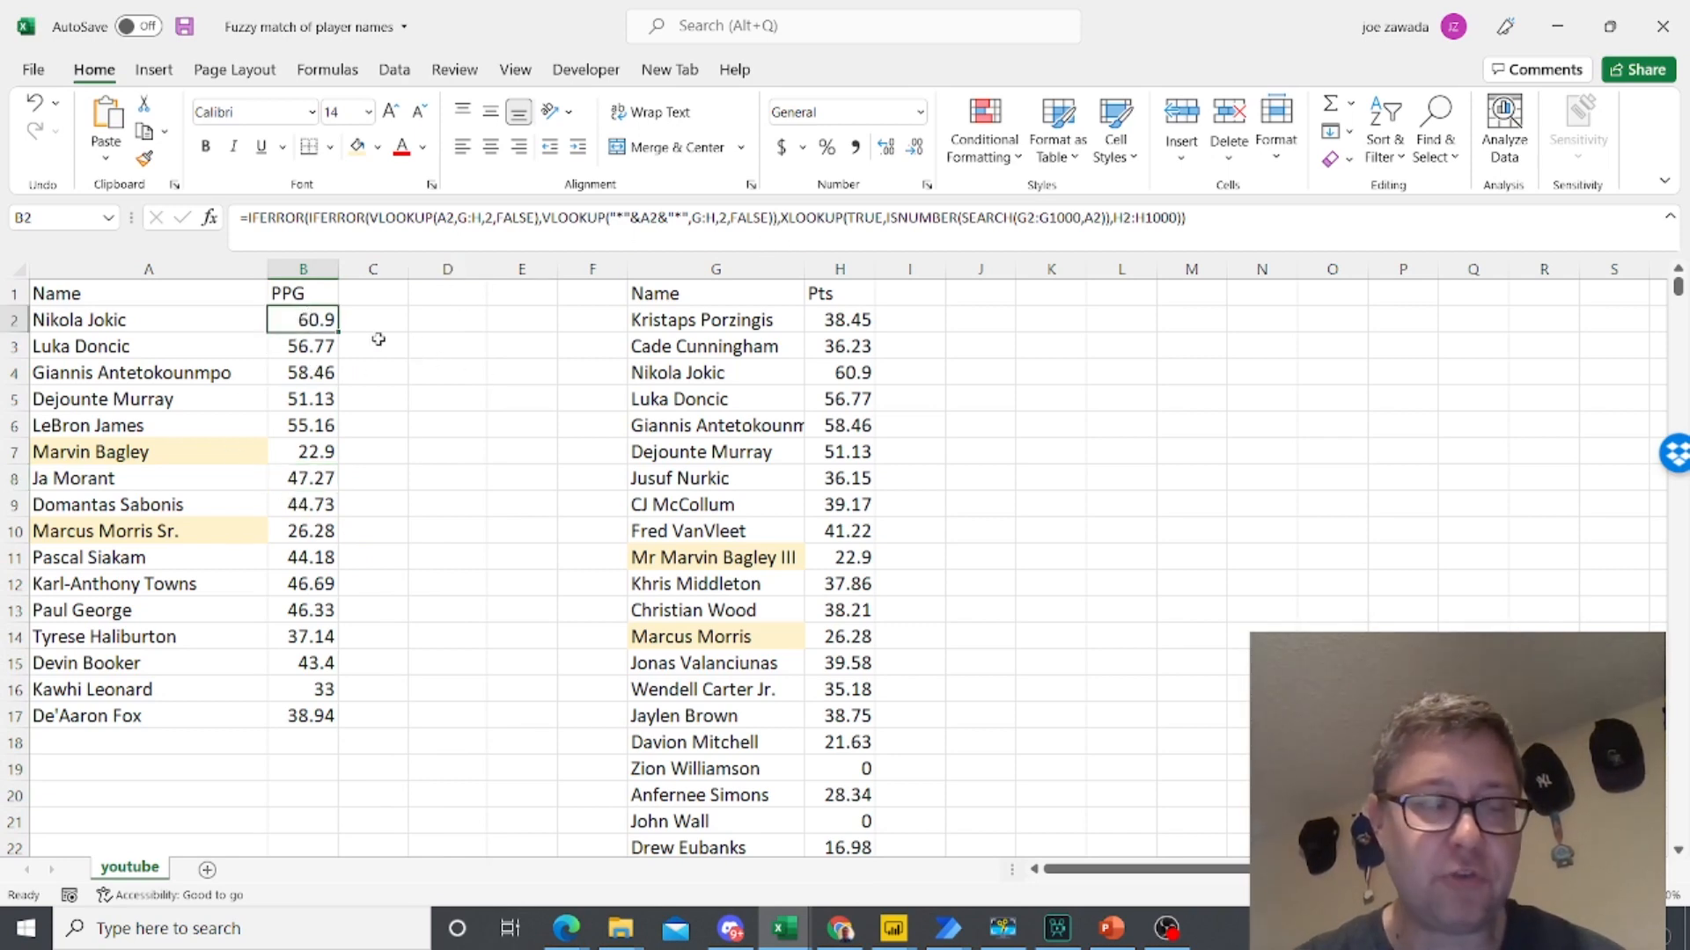
pyautogui.click(307, 451)
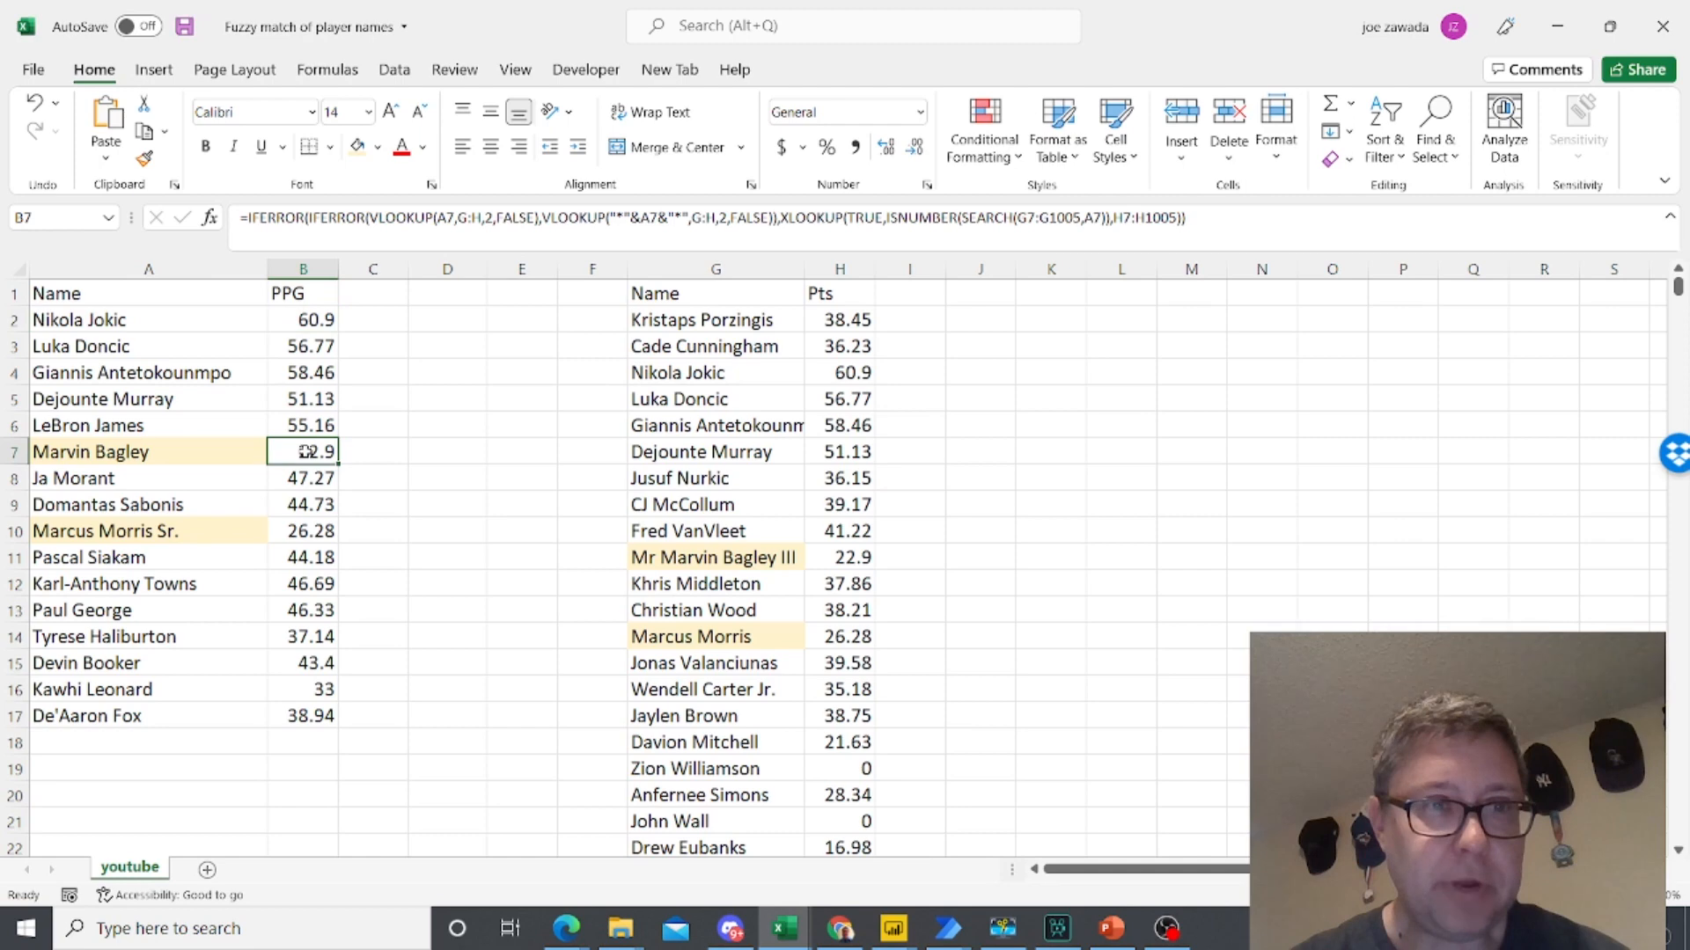
pyautogui.click(305, 530)
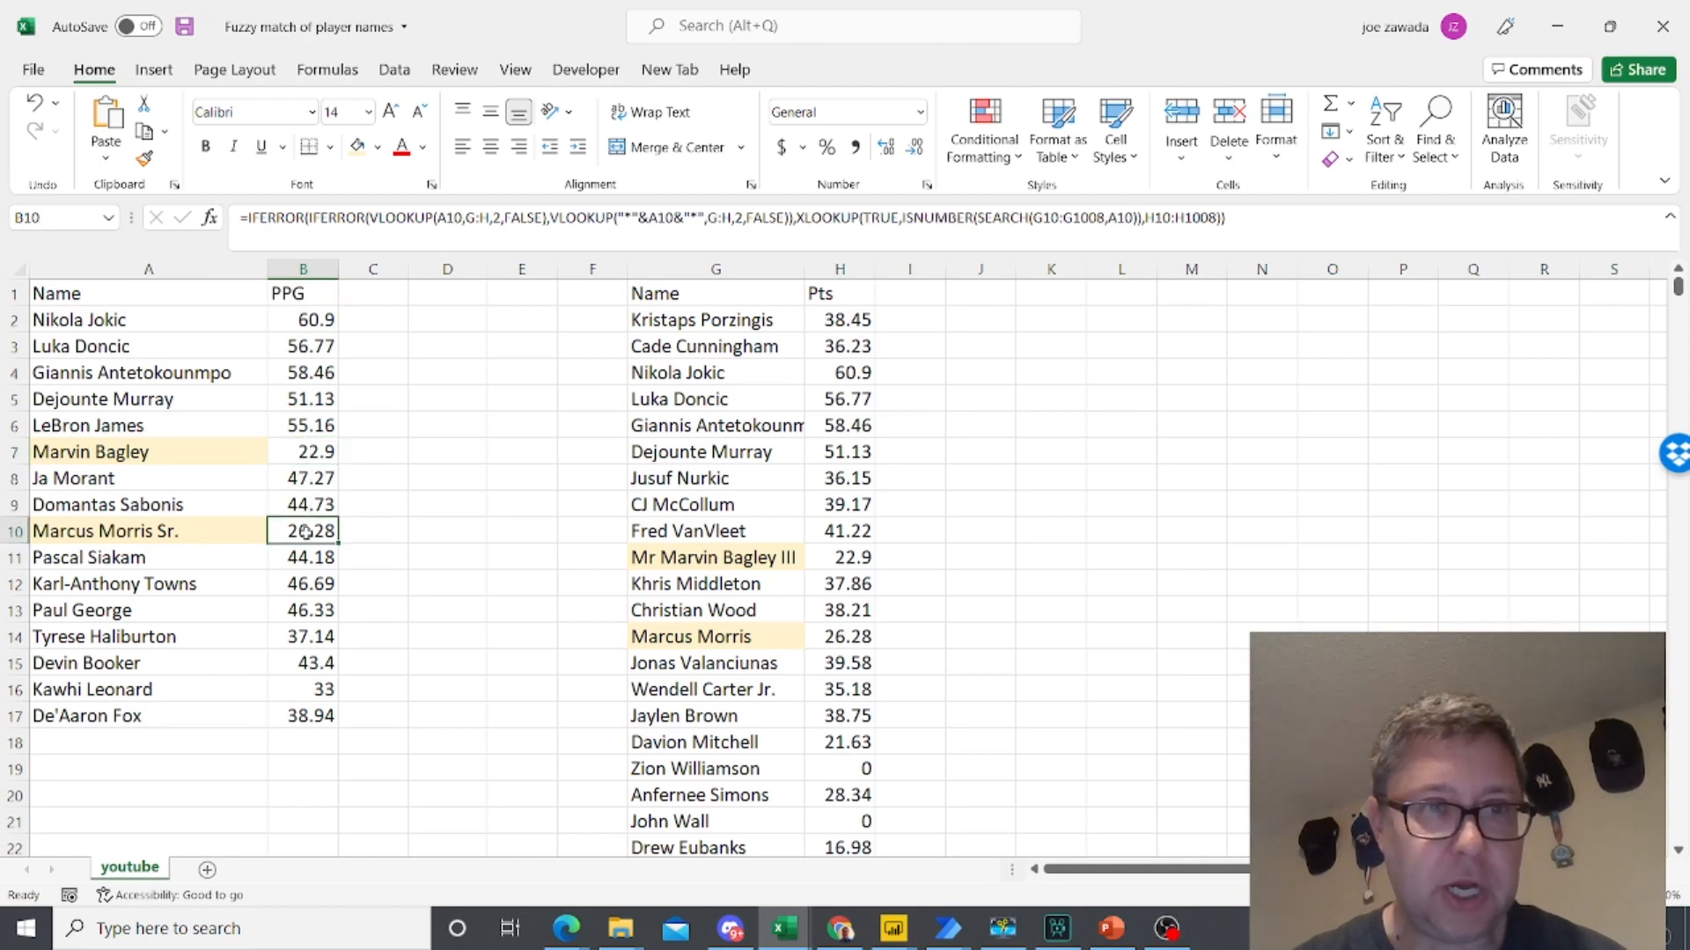
pyautogui.click(325, 637)
pyautogui.click(324, 693)
pyautogui.click(321, 716)
pyautogui.click(313, 584)
pyautogui.click(306, 506)
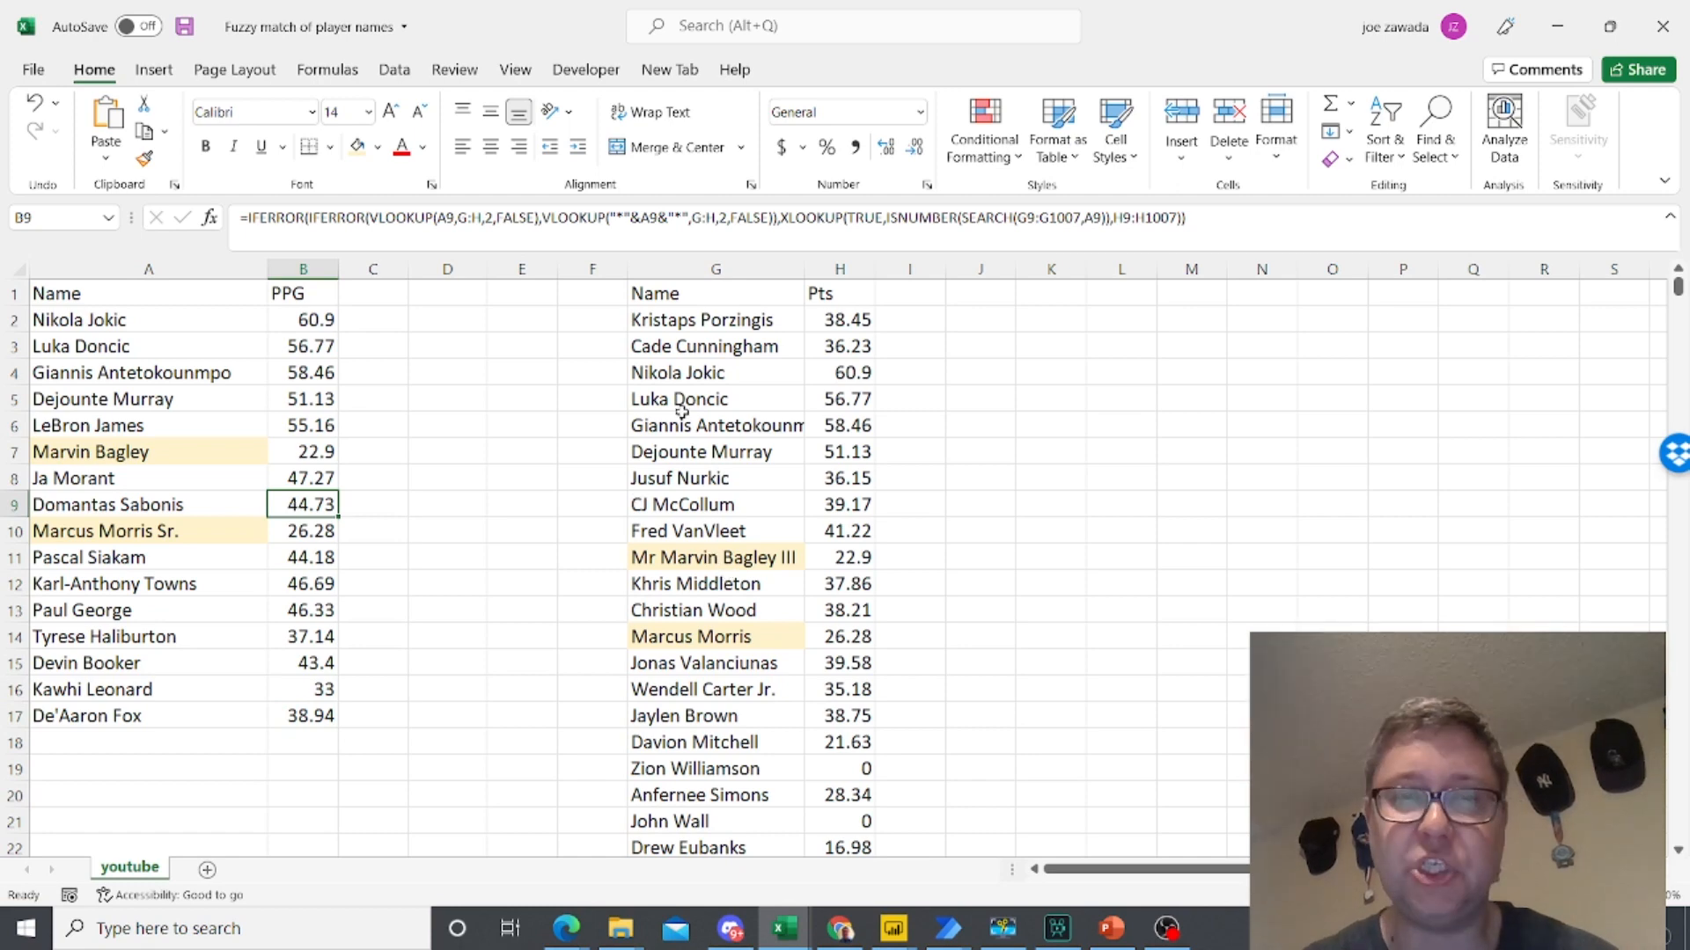
pyautogui.click(297, 450)
pyautogui.click(307, 417)
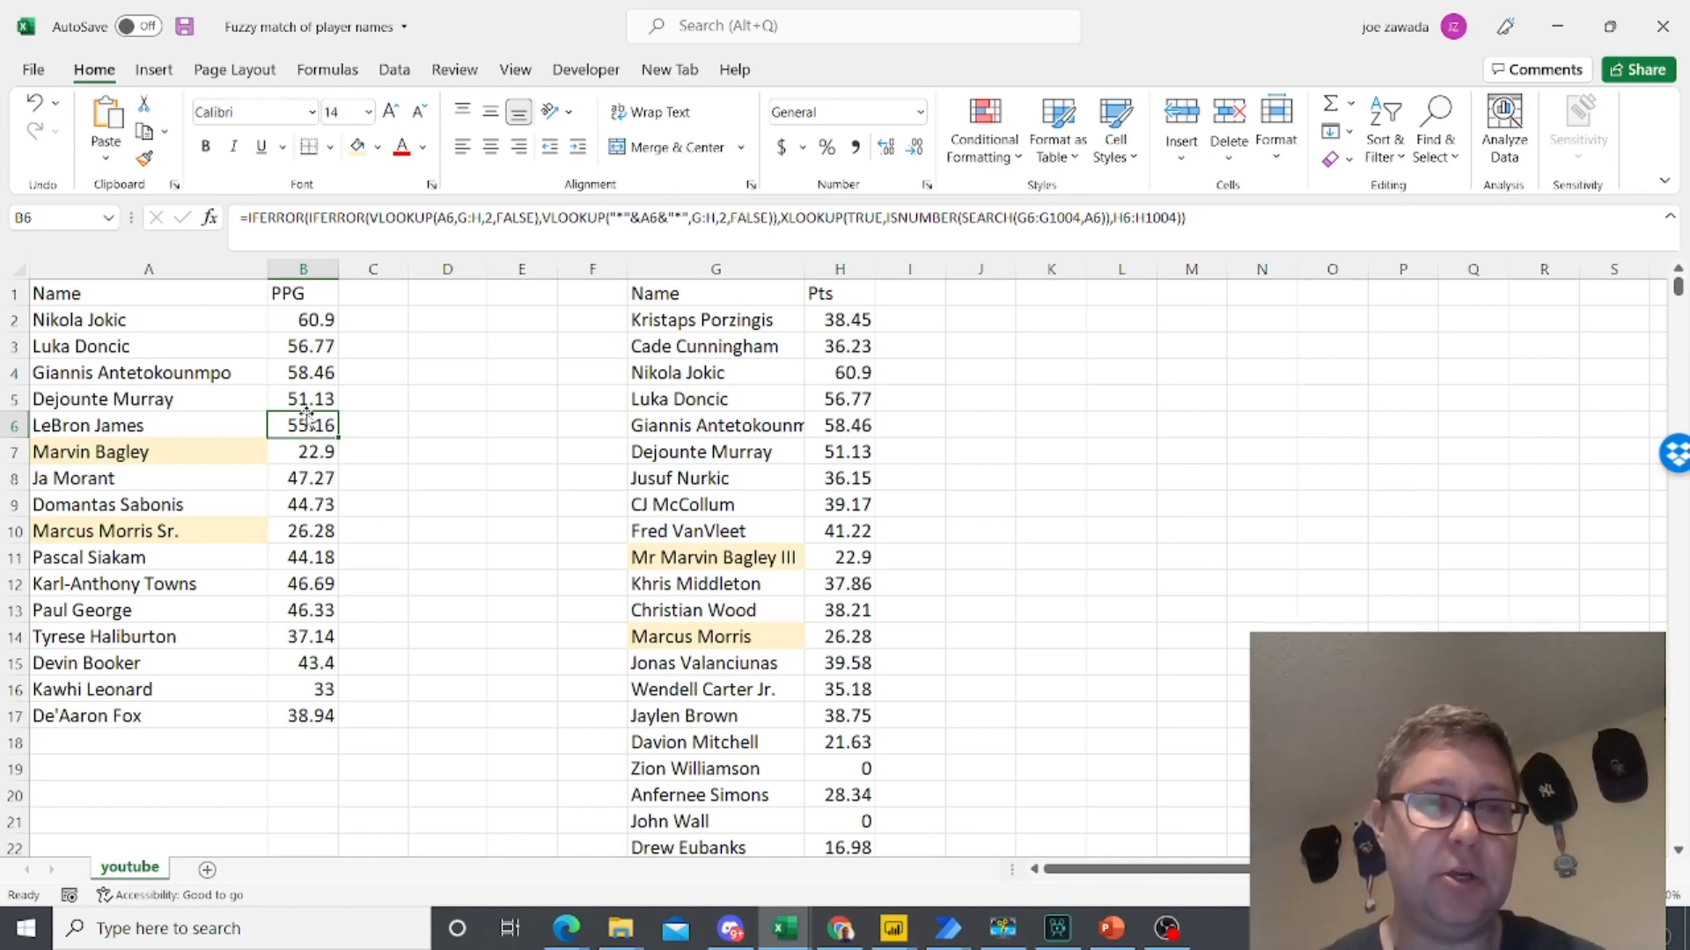
pyautogui.click(308, 496)
pyautogui.click(302, 479)
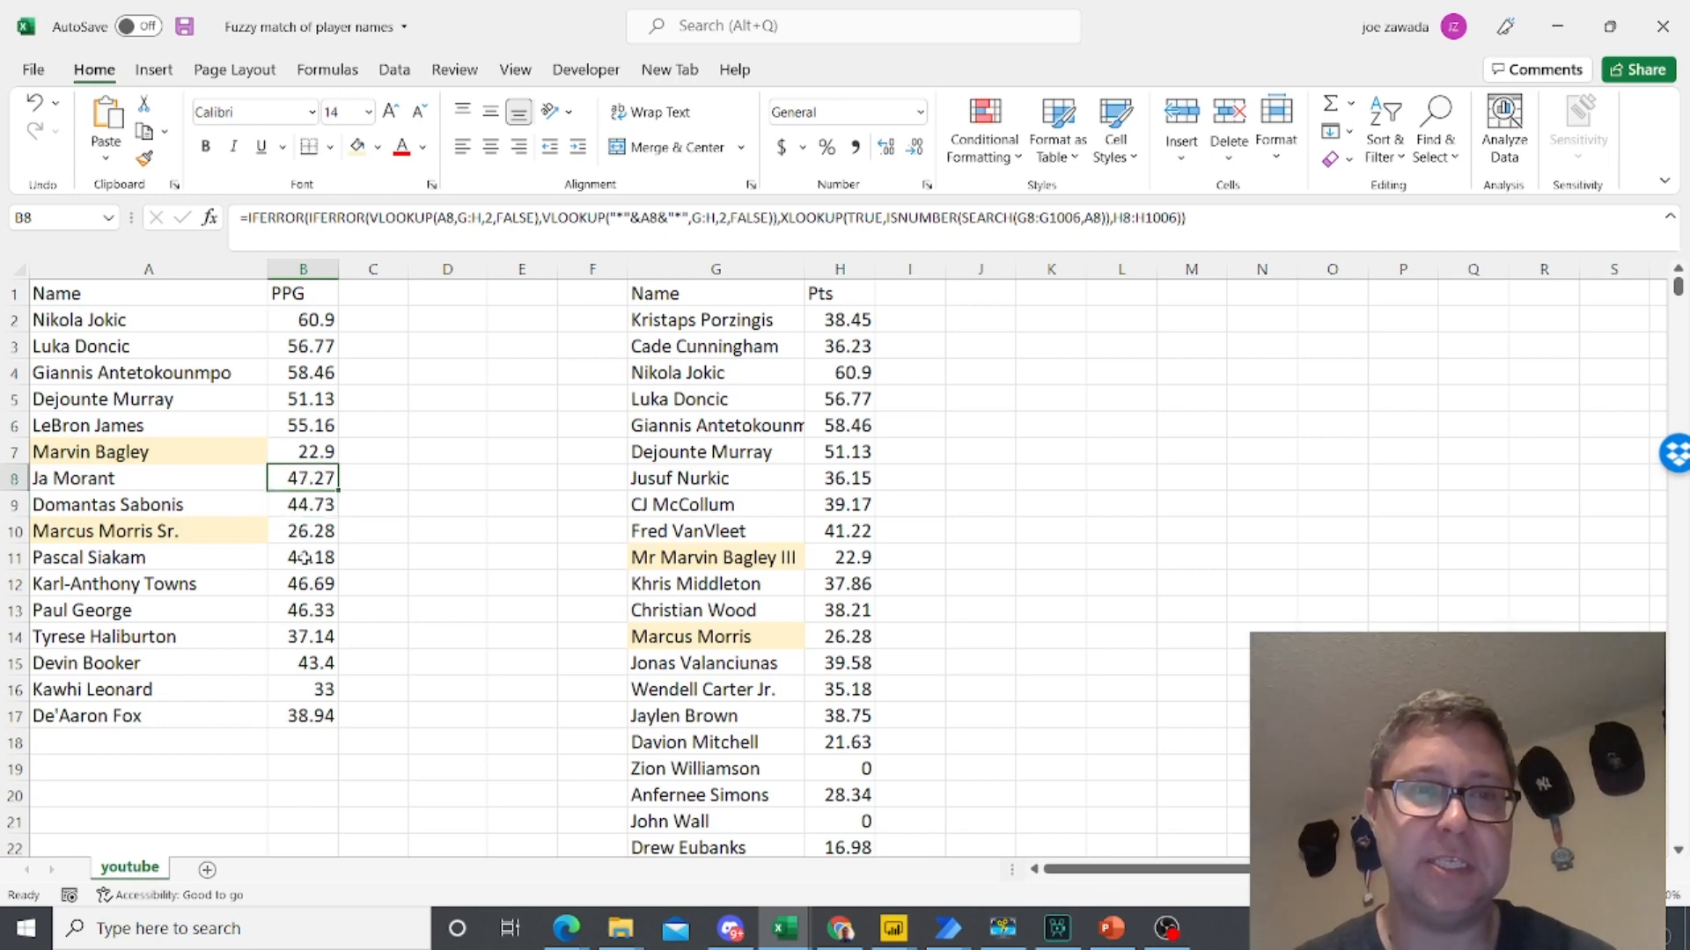
pyautogui.click(303, 584)
pyautogui.click(308, 534)
pyautogui.click(318, 452)
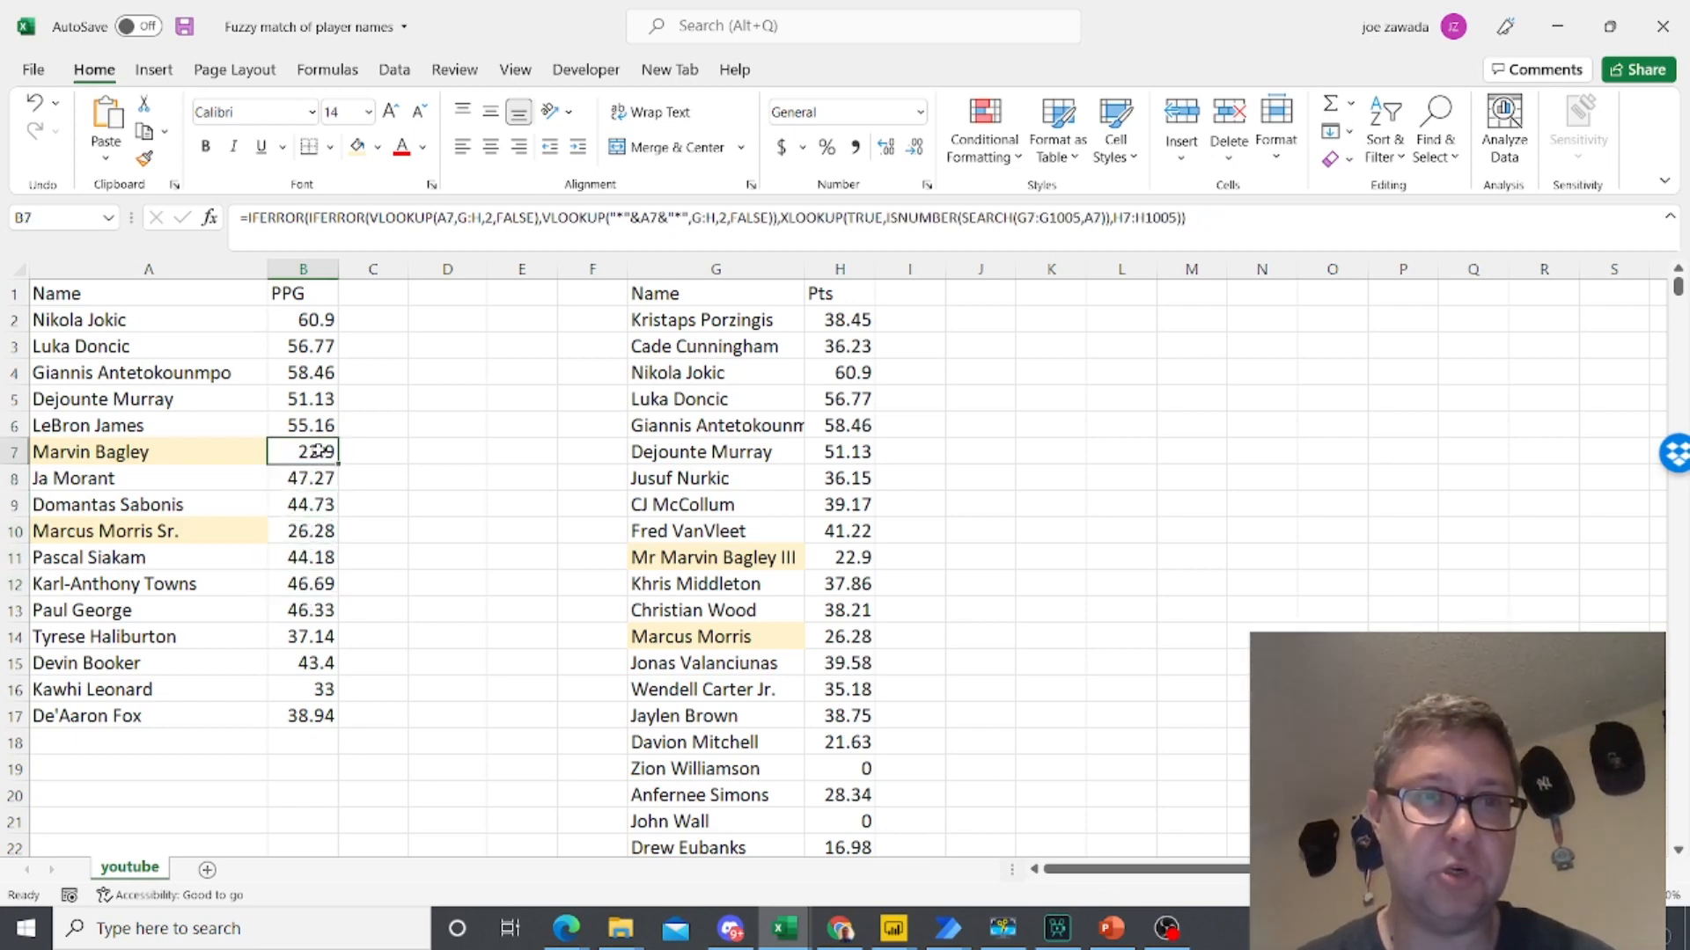
pyautogui.click(904, 301)
pyautogui.click(893, 352)
pyautogui.click(897, 304)
pyautogui.click(1079, 341)
pyautogui.click(1305, 337)
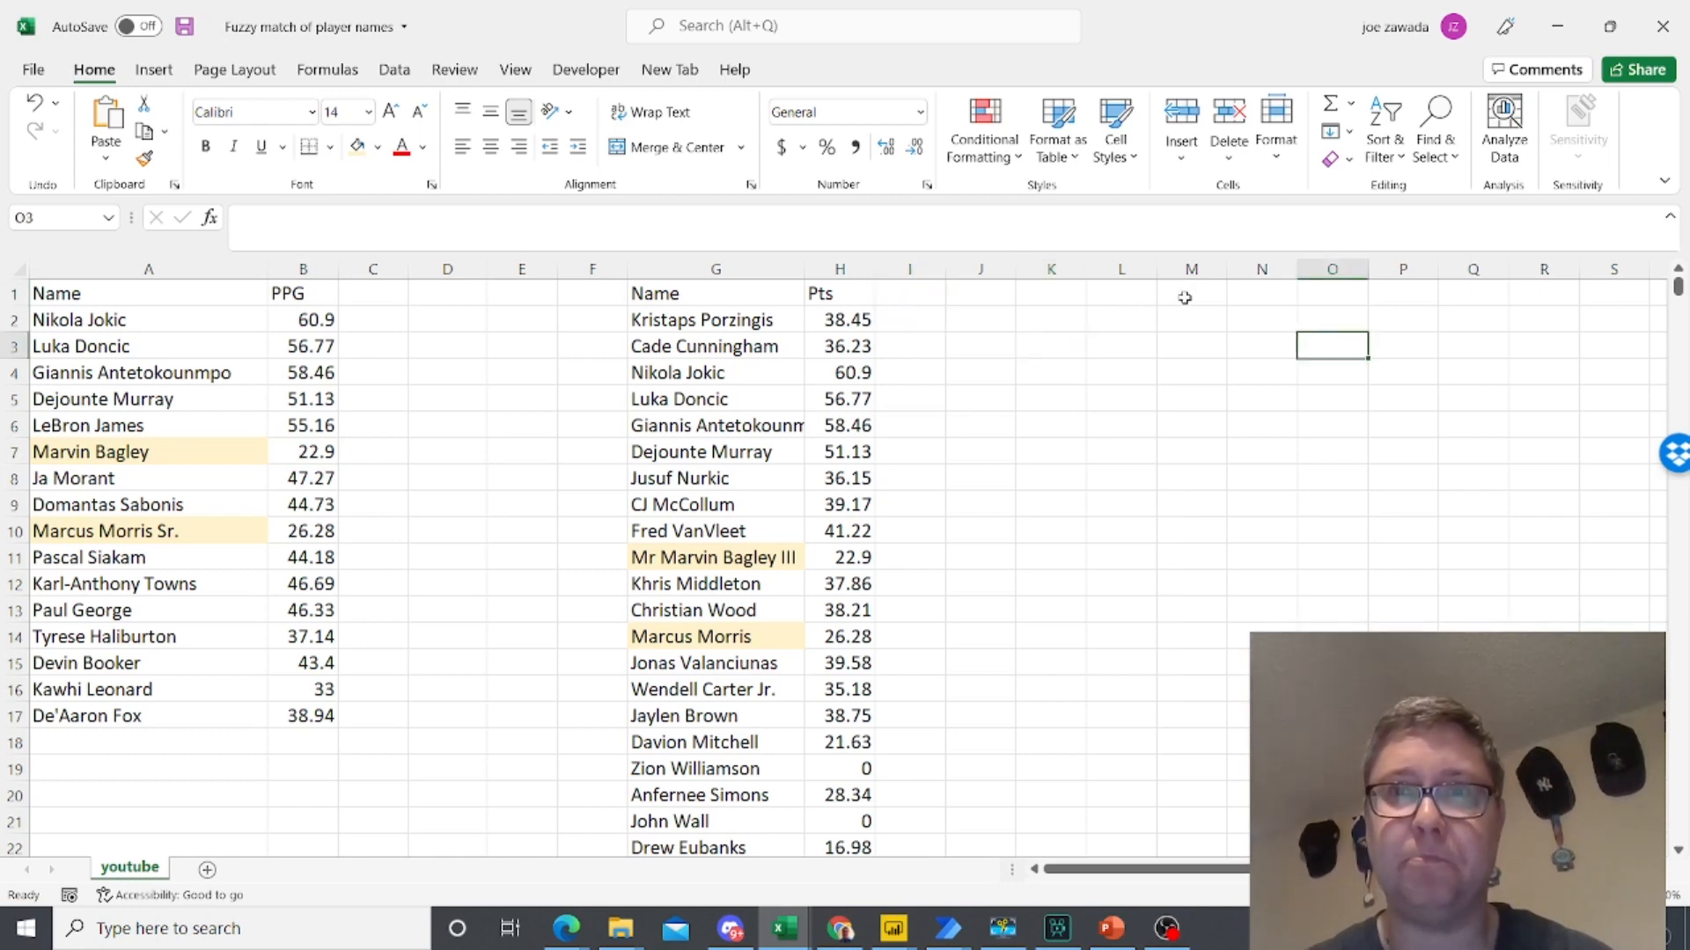
pyautogui.click(314, 318)
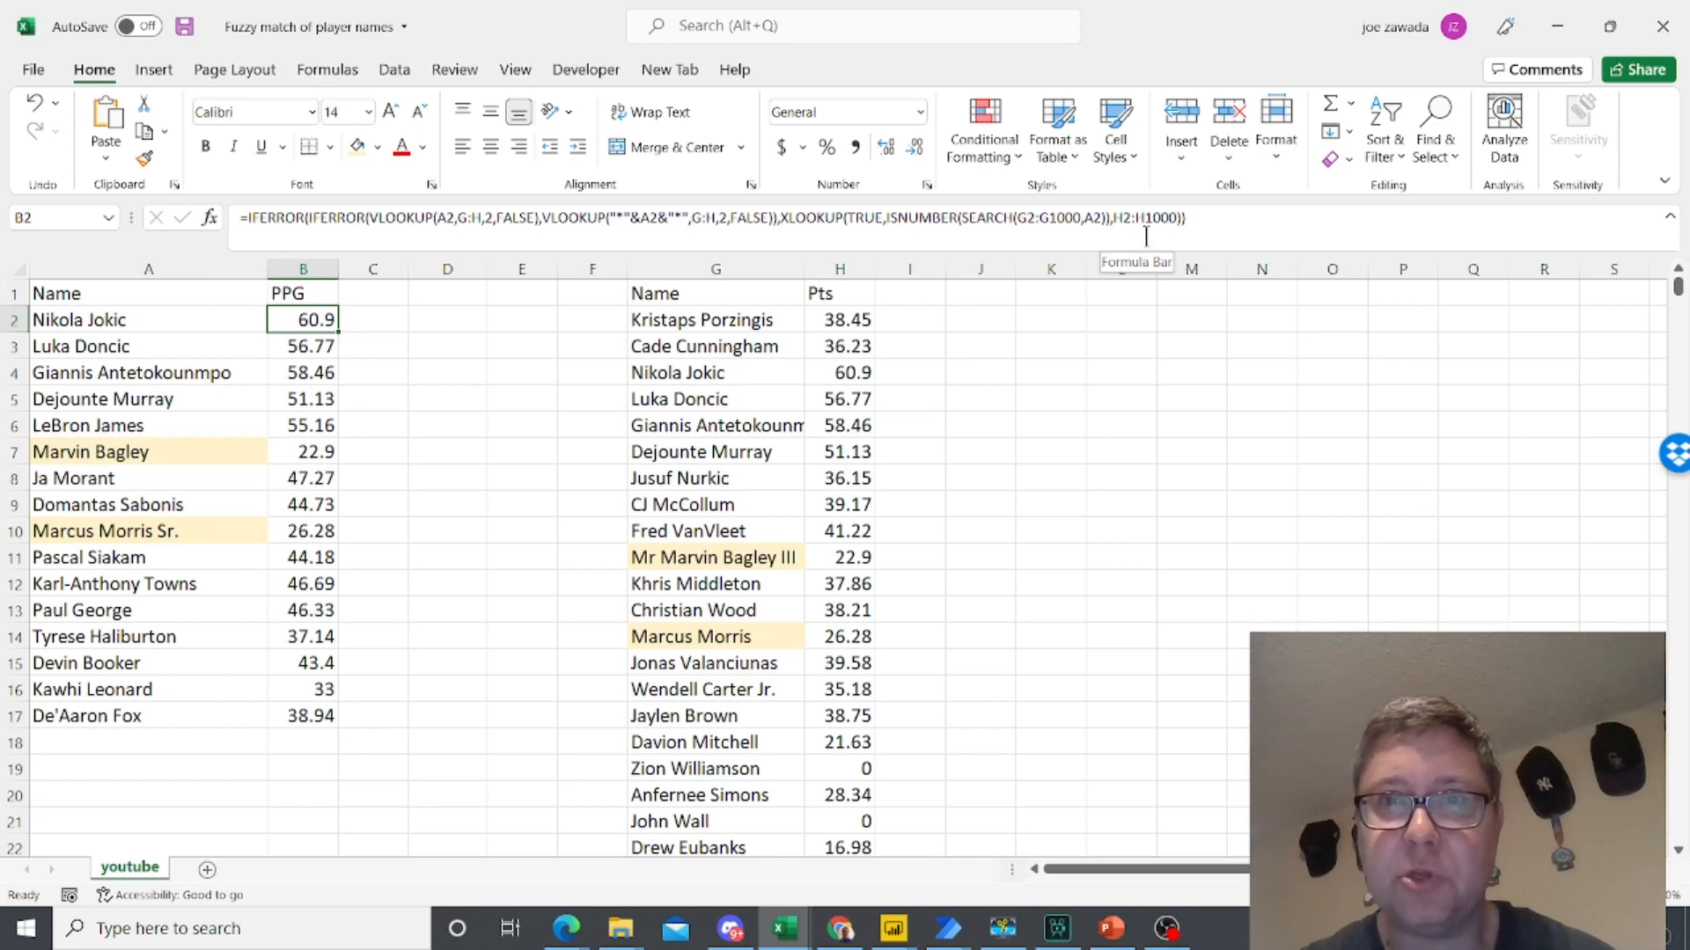
pyautogui.click(950, 327)
pyautogui.click(1114, 316)
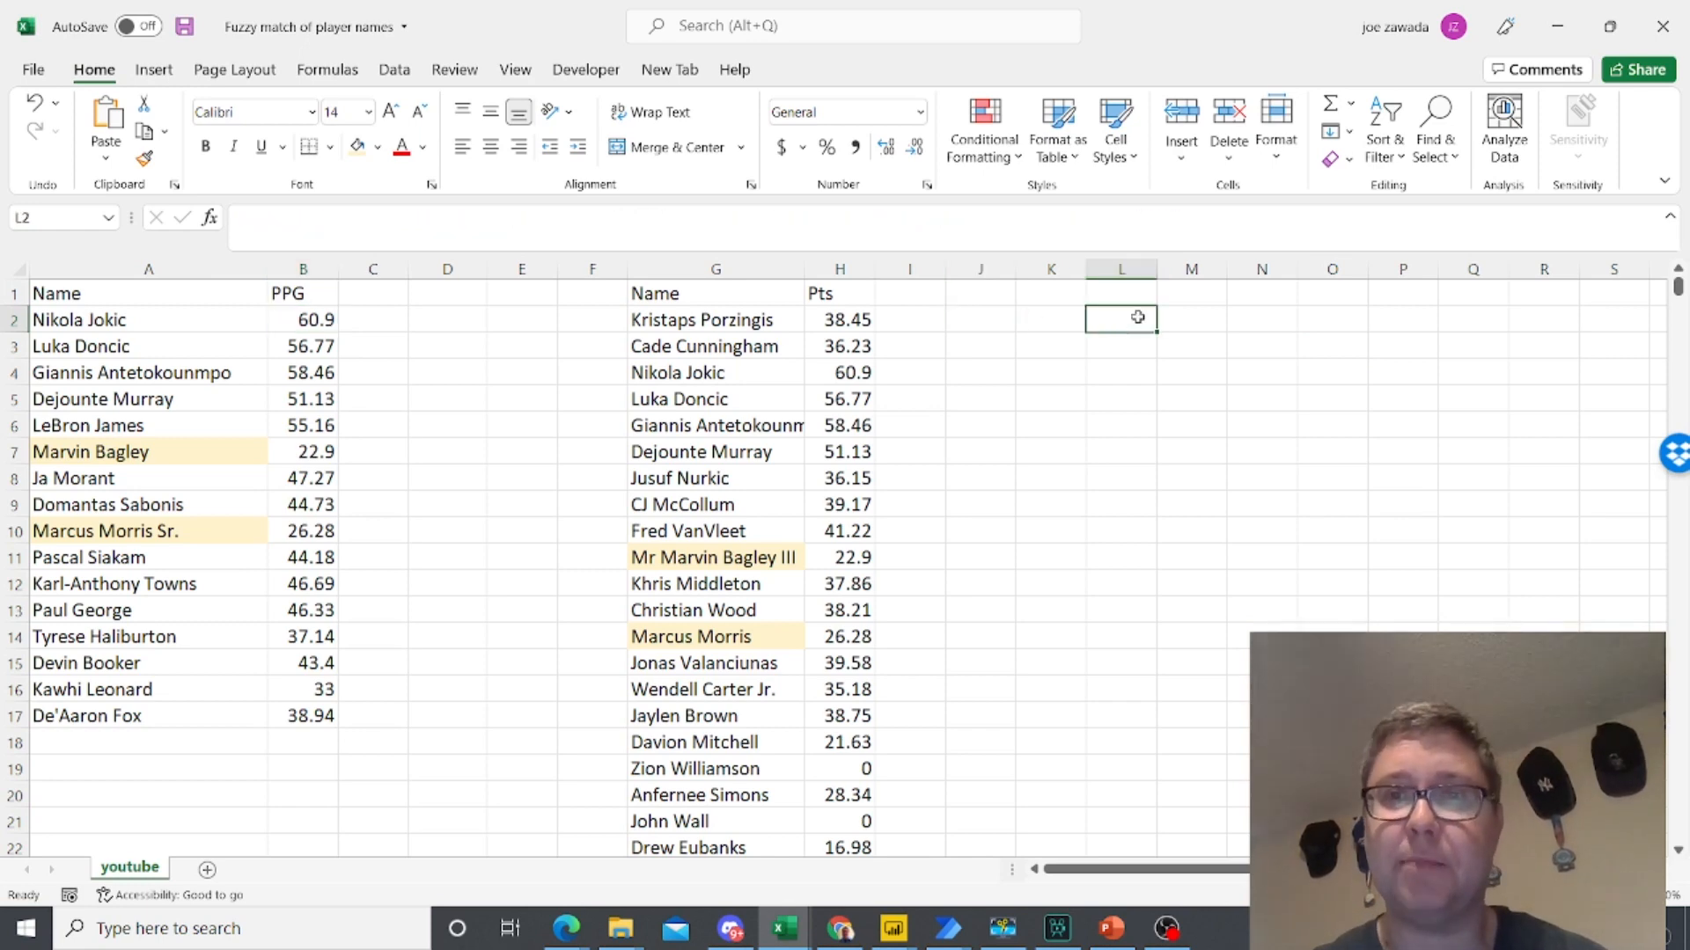
pyautogui.click(373, 331)
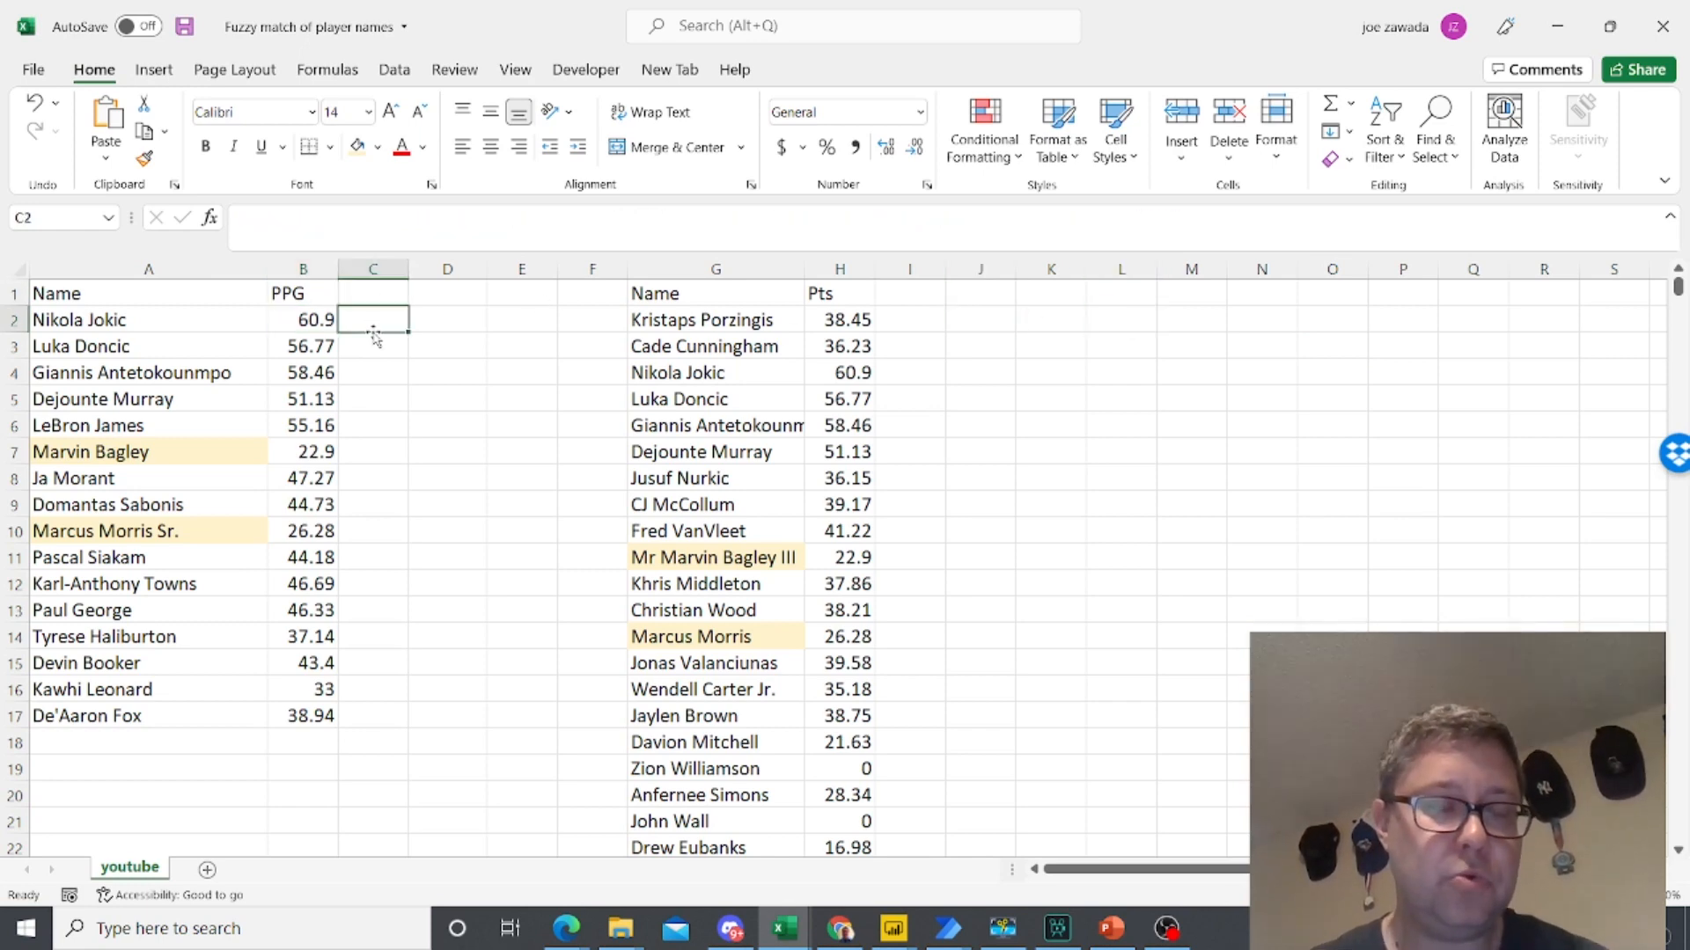